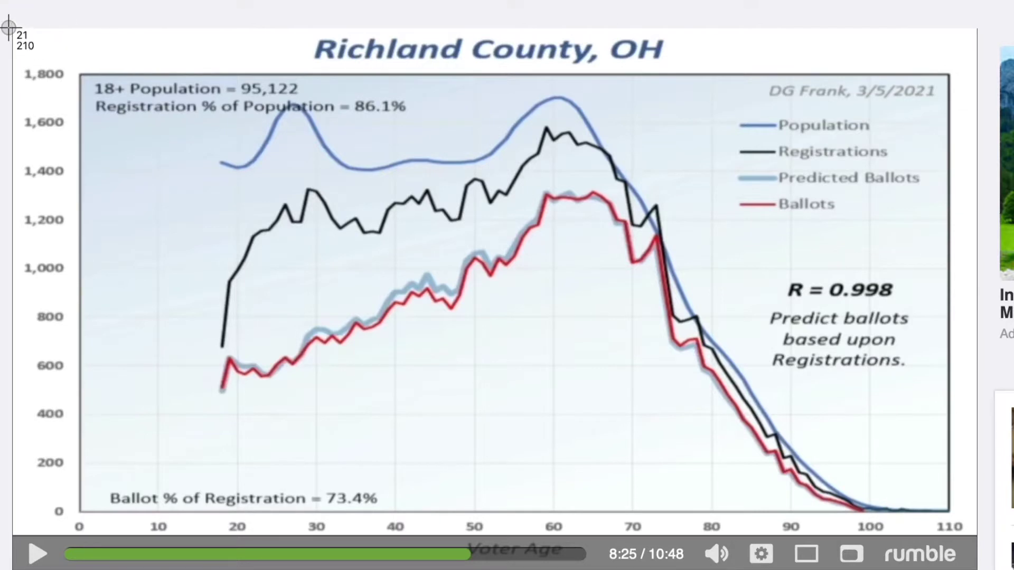
- Capture a full-screen screenshot of the Richland County, OH voter-age chart in the paused Rumble video
drag(9, 25, 975, 537)
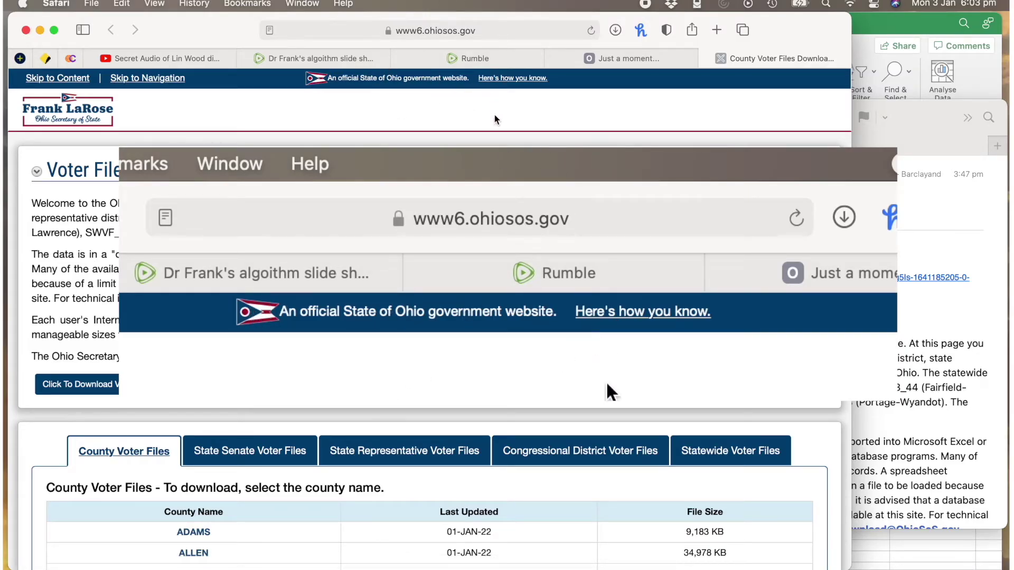
- Download the RICHLAND voter file (RICHLAND.txt, 44.7 MB) from the County Voter Files table and confirm it finished
scroll(493, 127, down, 10)
scroll(493, 127, down, 8)
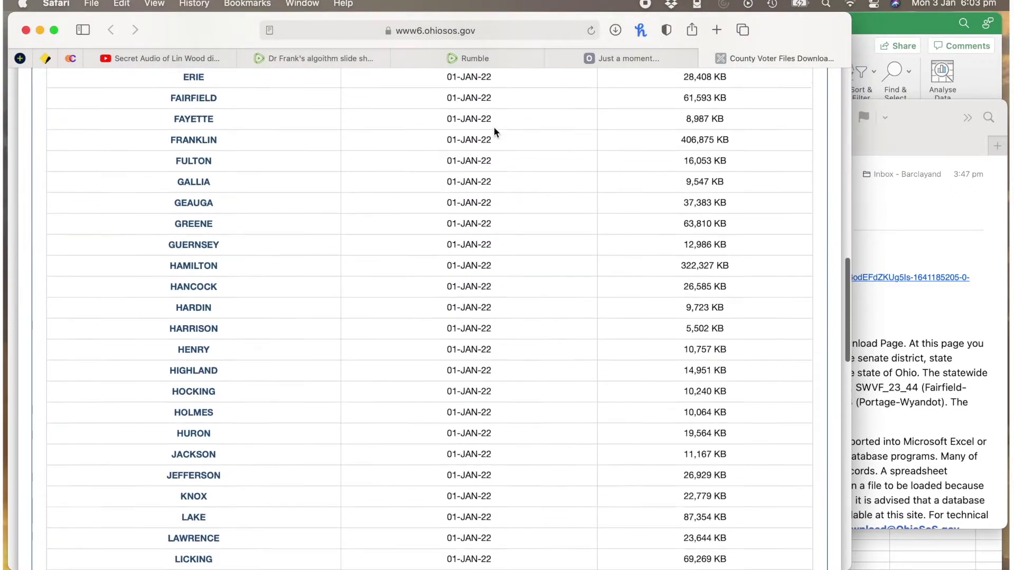
scroll(494, 125, down, 3)
scroll(493, 127, down, 10)
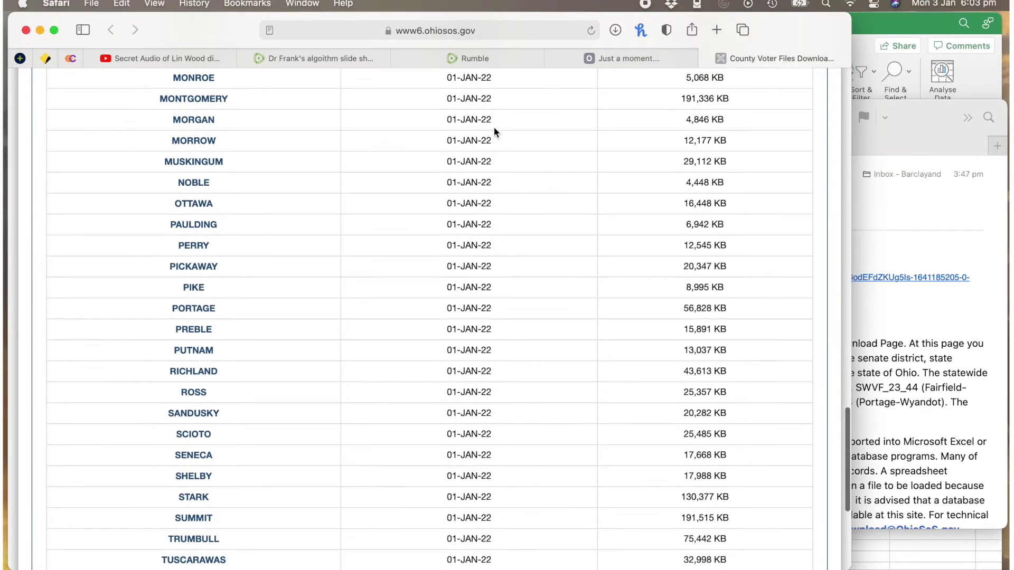
scroll(493, 127, down, 2)
scroll(494, 131, down, 2)
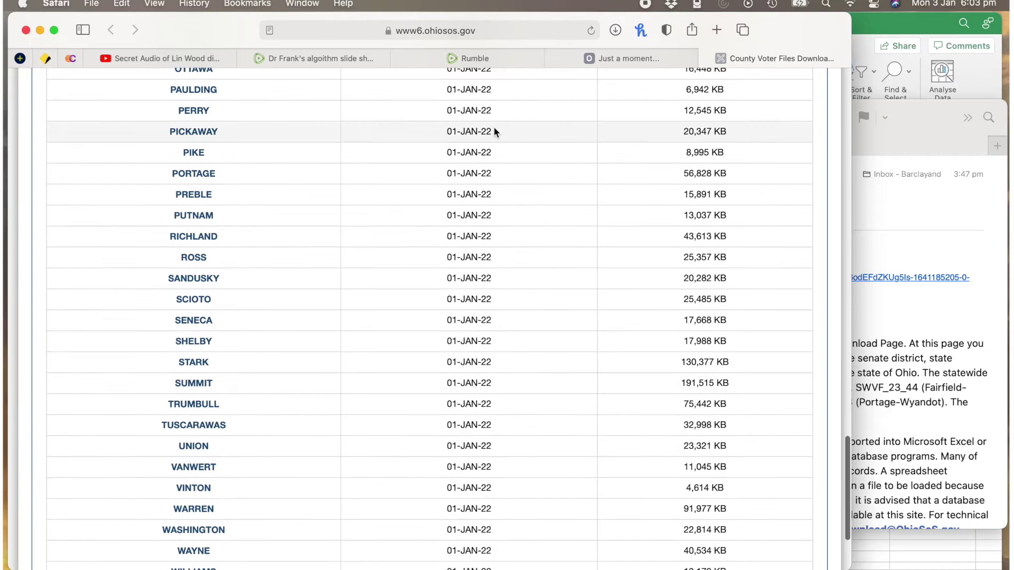
click(203, 237)
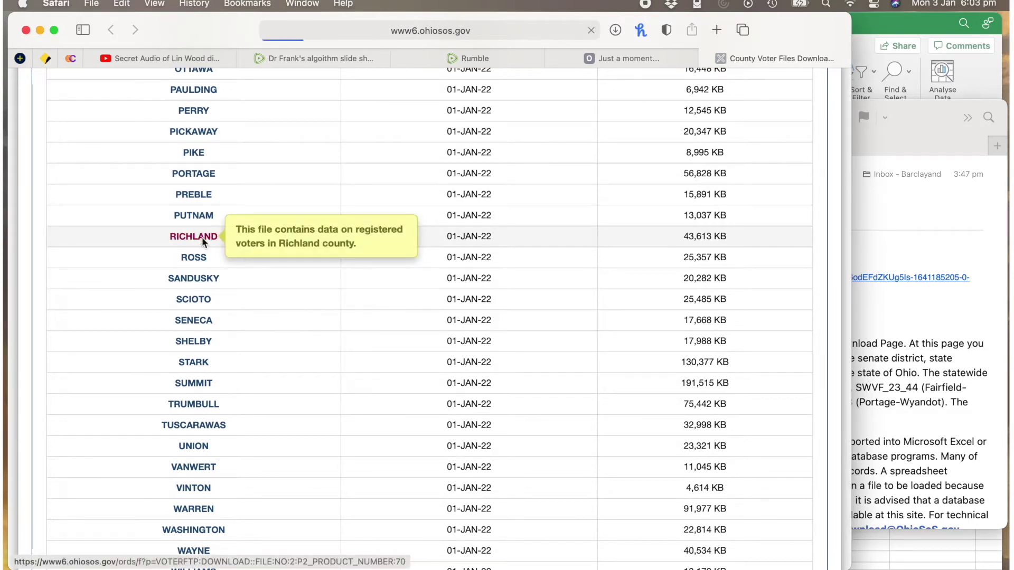
click(615, 31)
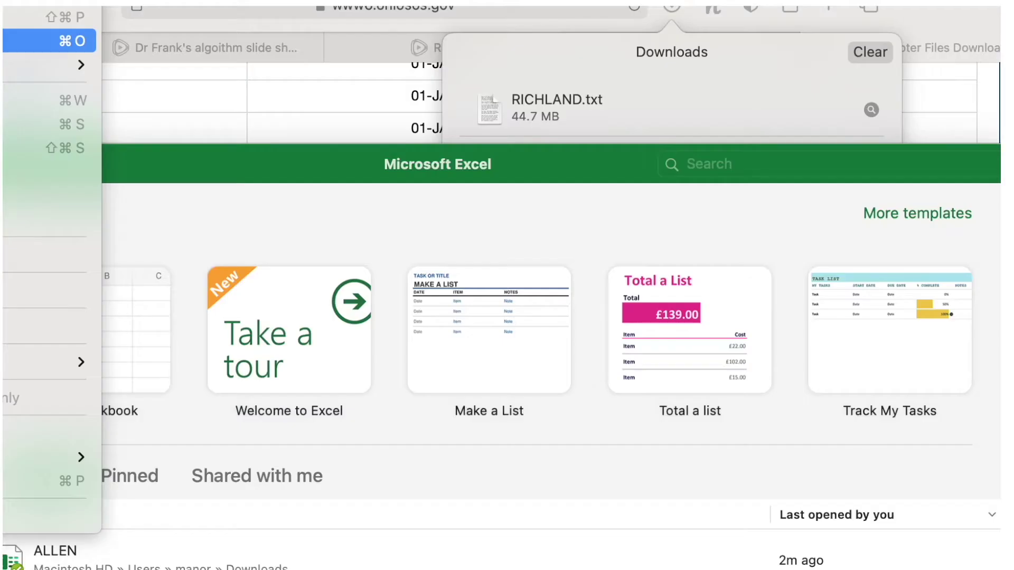
key(super+o)
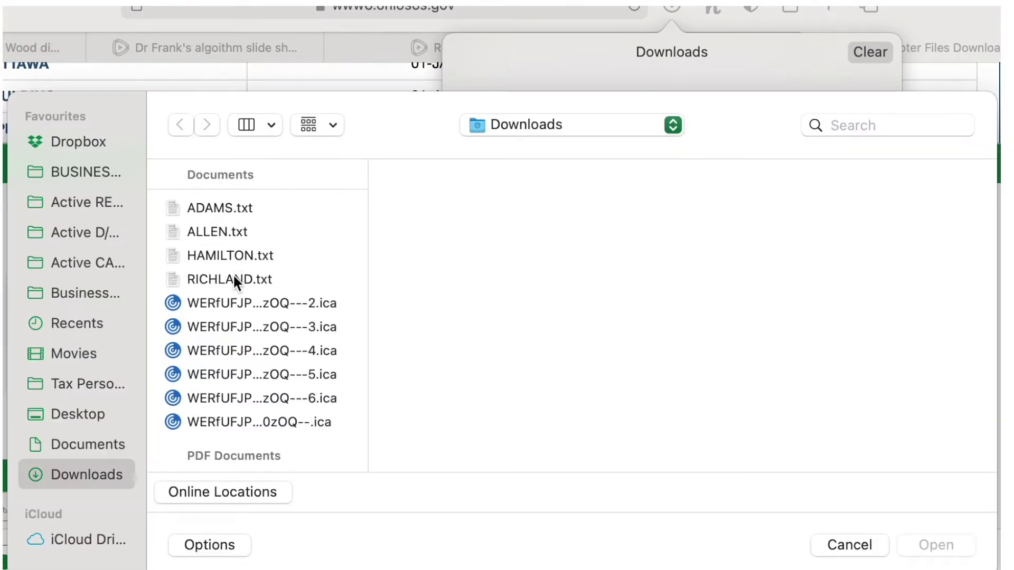
- Open RICHLAND.txt through the Text Import Wizard with Comma added as a delimiter
click(234, 280)
click(951, 545)
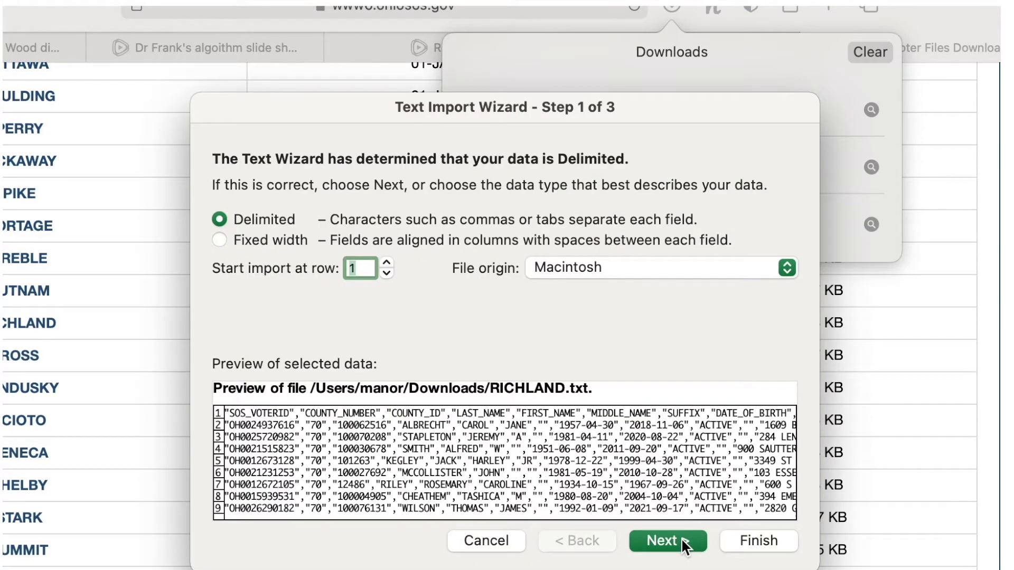
click(682, 540)
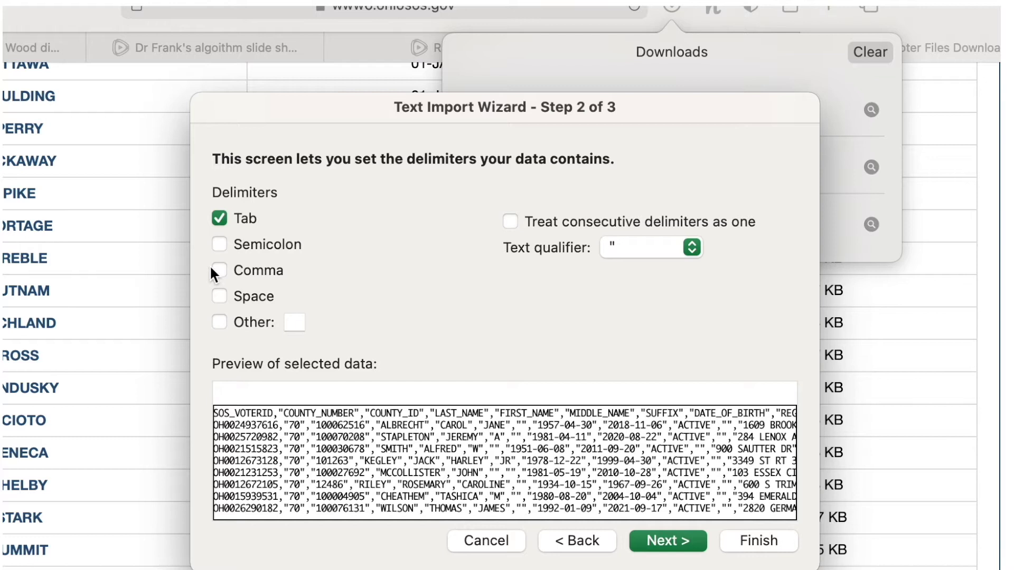
click(233, 272)
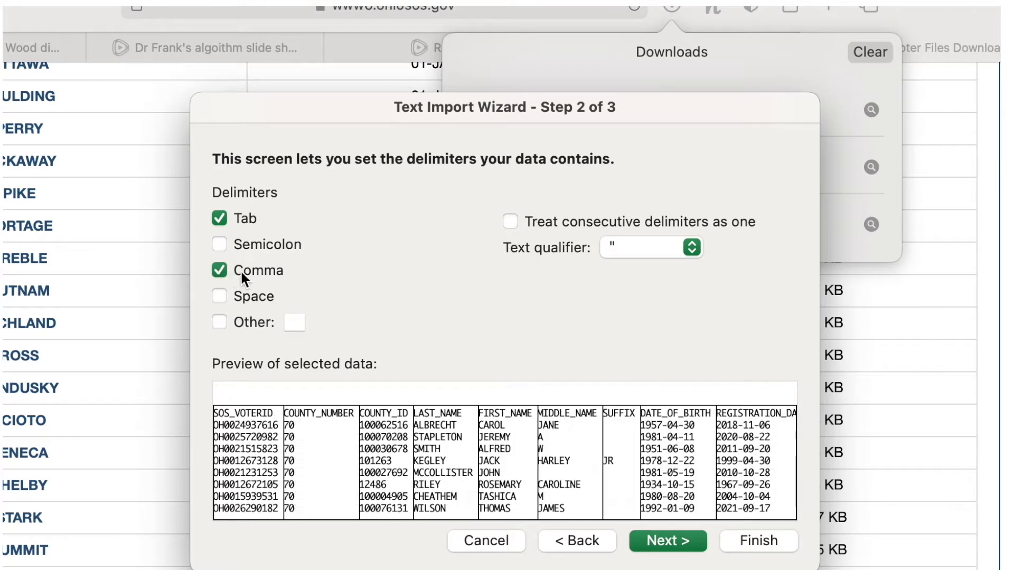
click(758, 541)
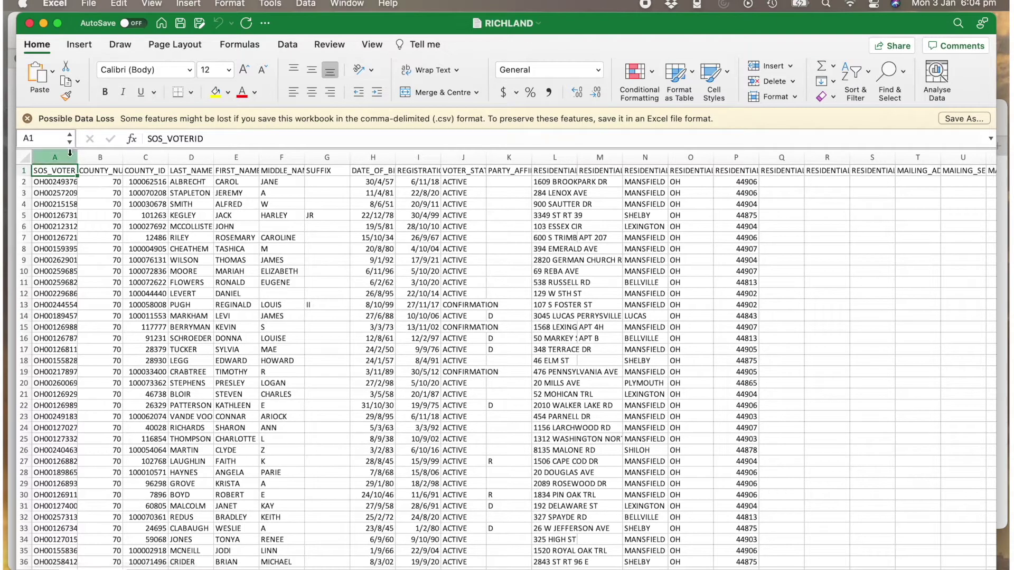
- Delete the first seven voter-detail columns A through G
drag(67, 153, 314, 156)
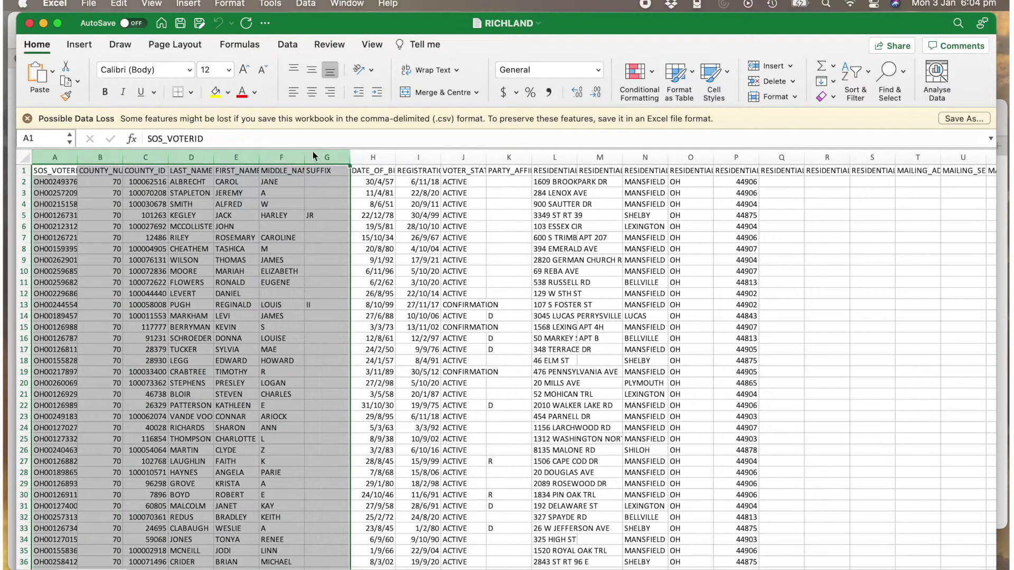
click(119, 4)
mouse_move(149, 154)
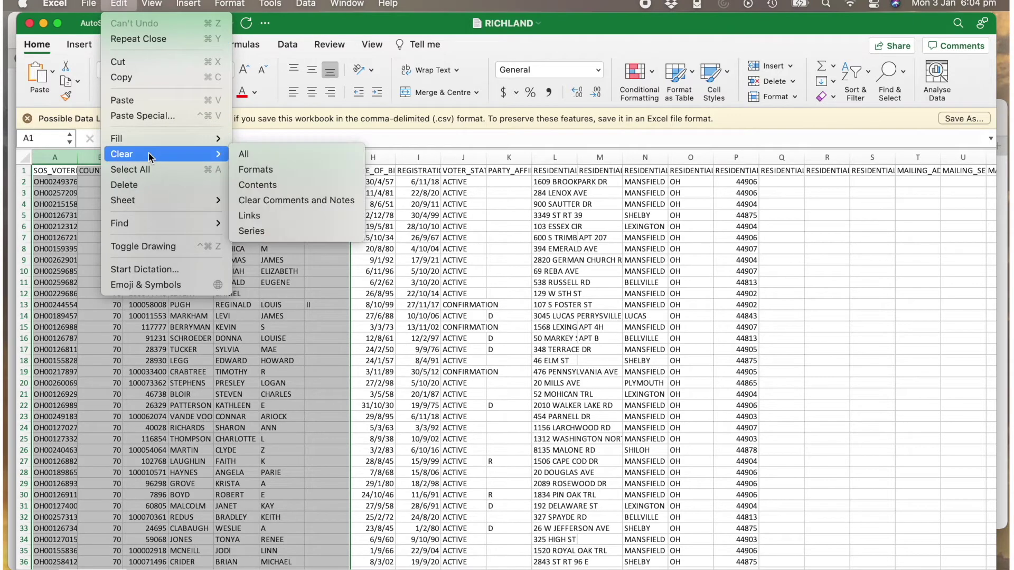
click(144, 186)
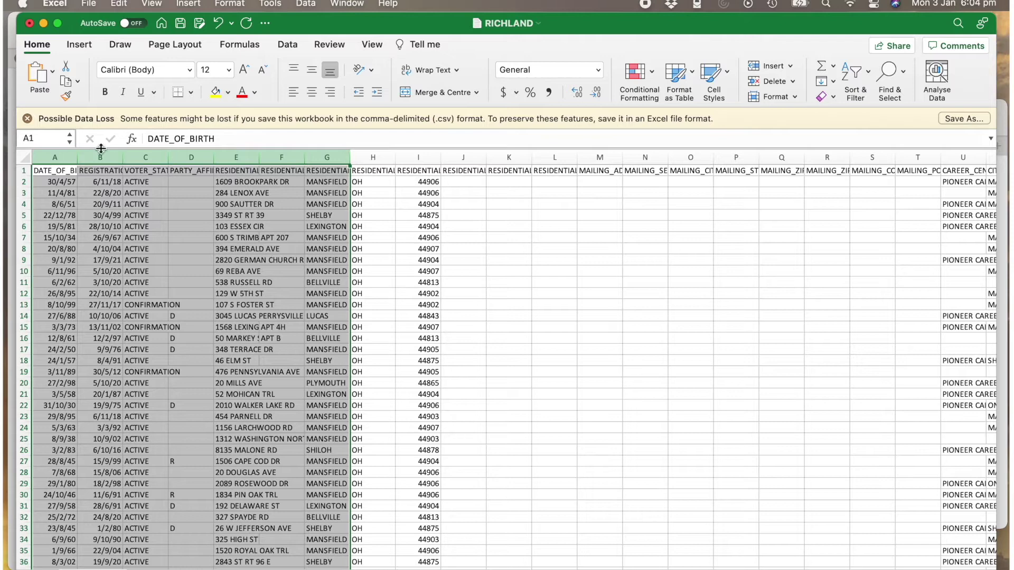
- Delete columns B through CX following the DATE_OF_BIRTH column
drag(100, 150, 1001, 202)
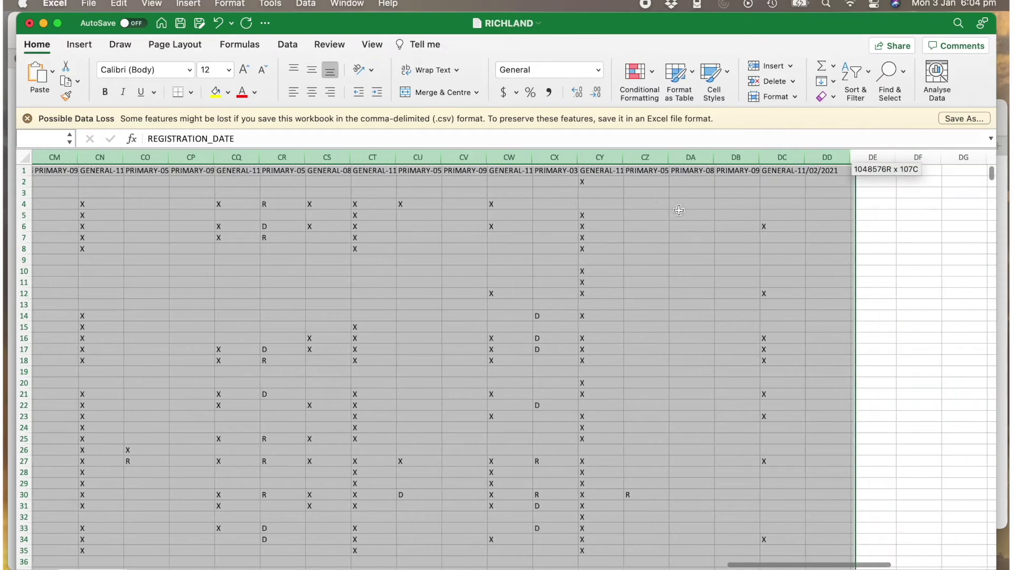
drag(598, 210, 560, 210)
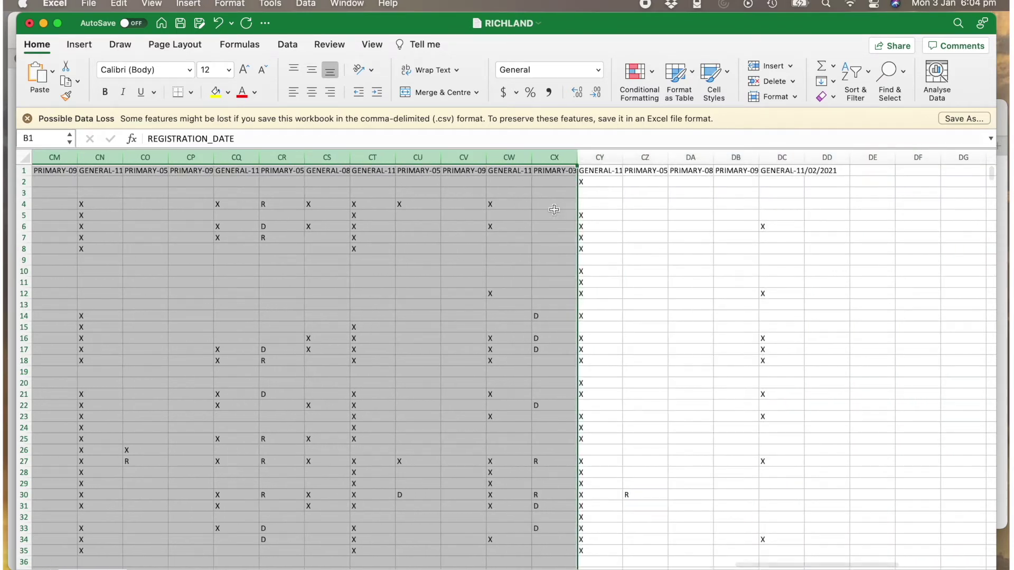
click(124, 5)
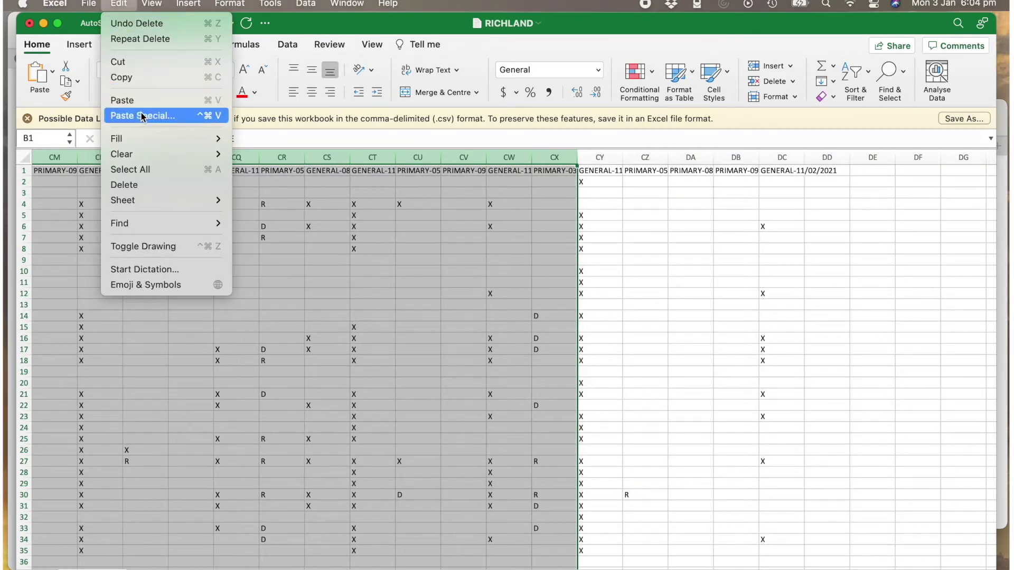
click(143, 185)
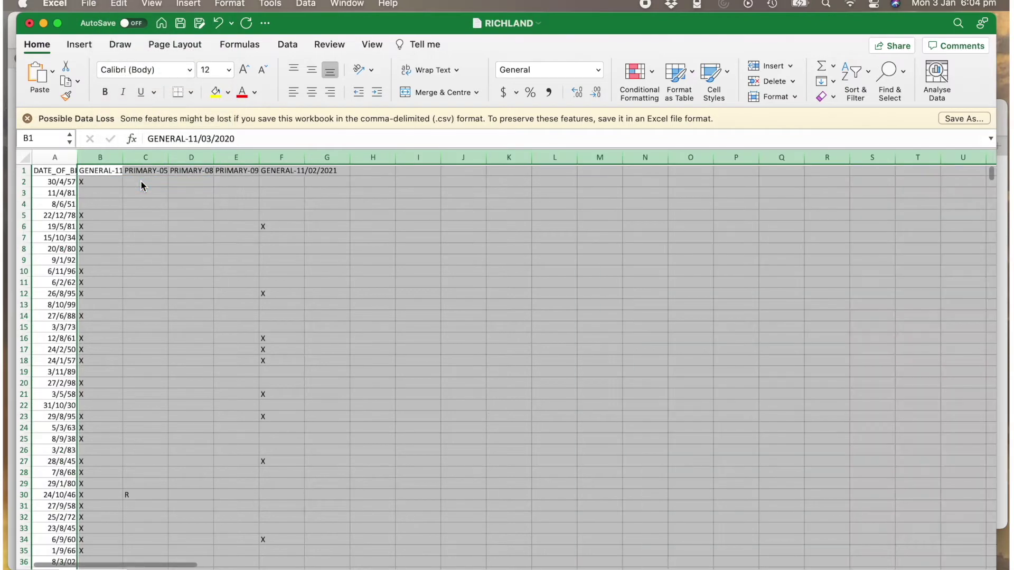
- Delete the later election columns C through G and widen column B to show GENERAL-11/03/2020
drag(153, 155, 308, 136)
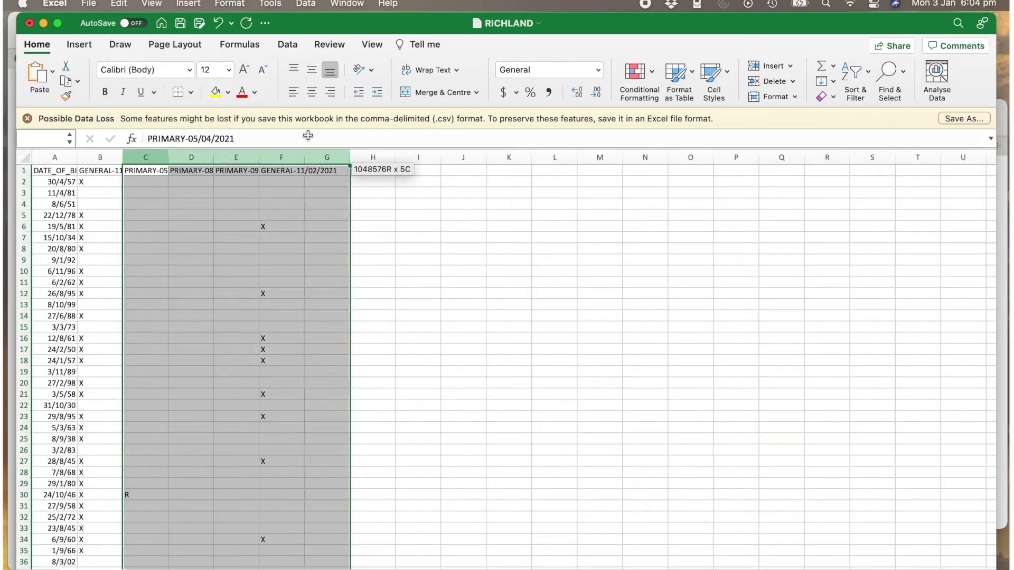
click(123, 6)
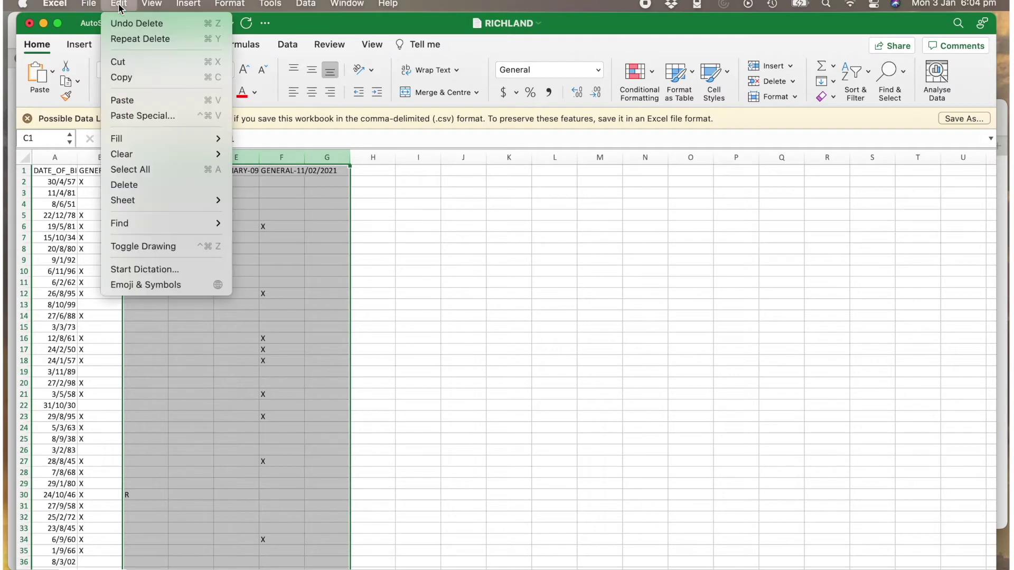
click(154, 188)
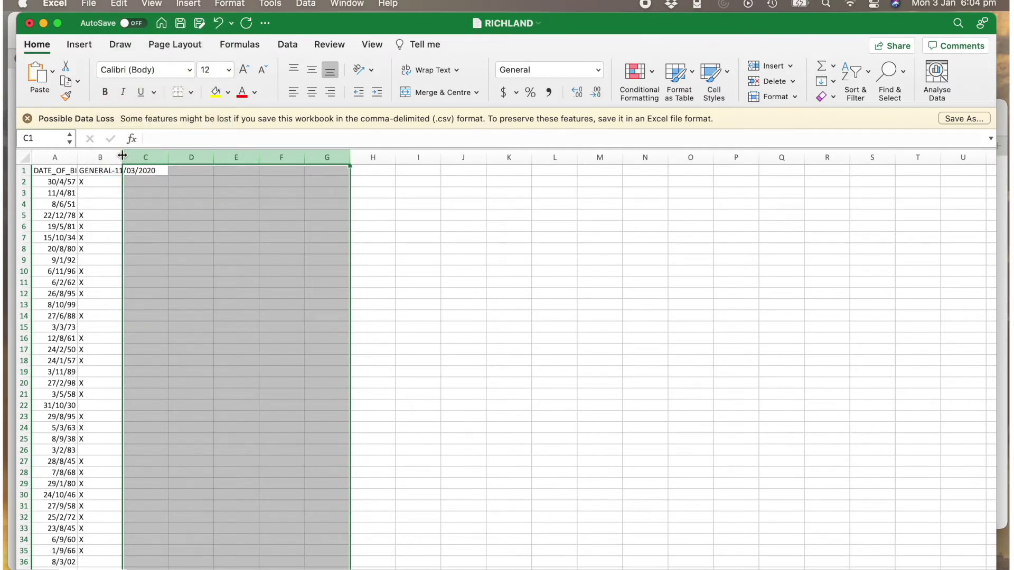
drag(122, 157, 165, 156)
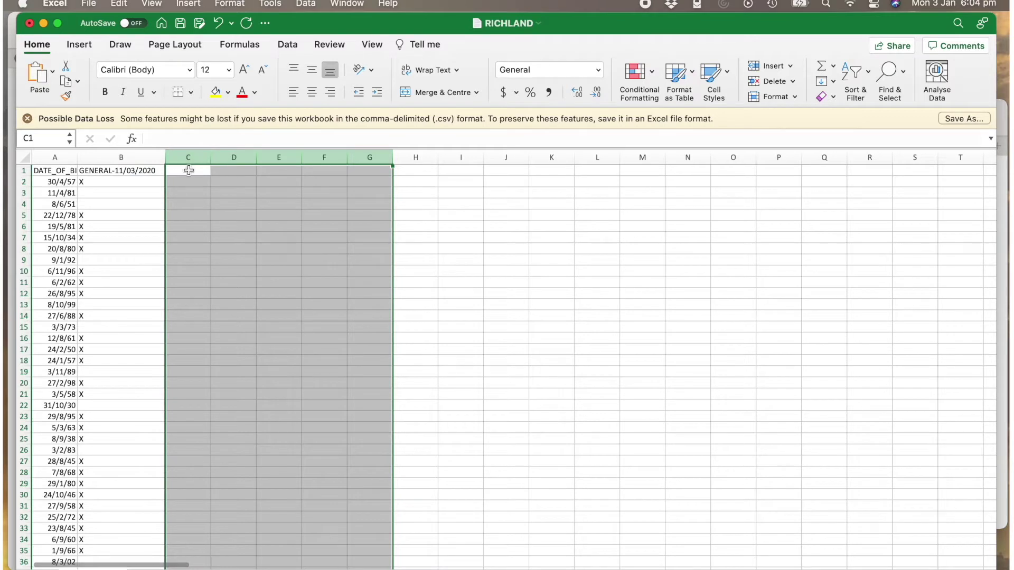
- Add a widened 'Date of Election' heading in C1, then select the whole DATE_OF_BIRTH column
click(189, 169)
text(Ag)
key(BackSpace)
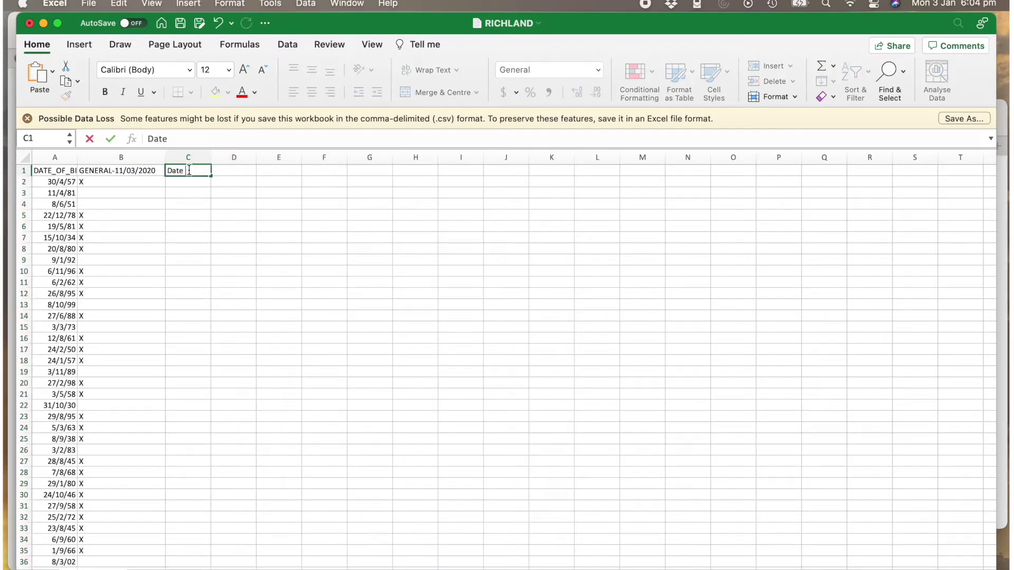
text(on)
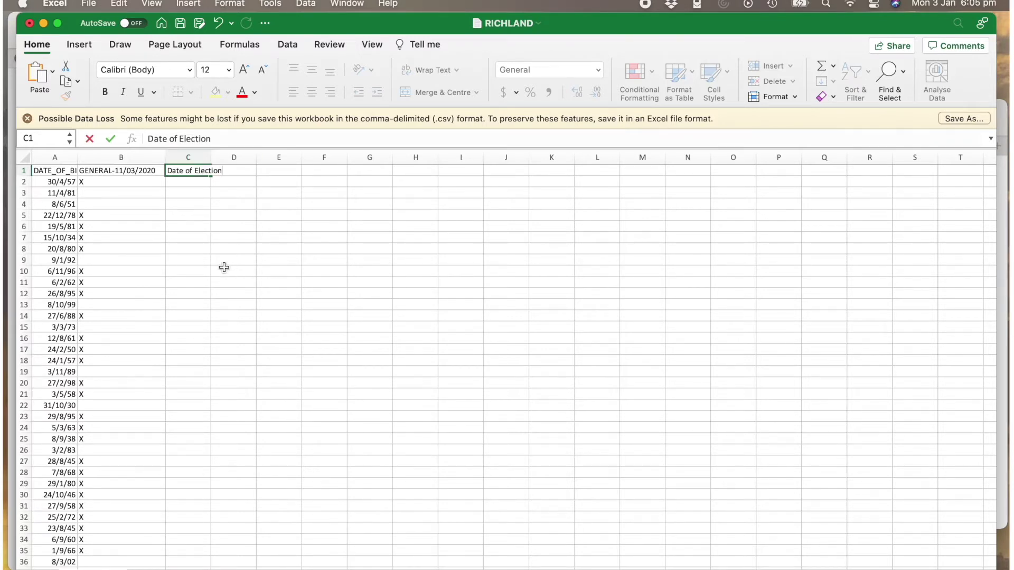
click(300, 249)
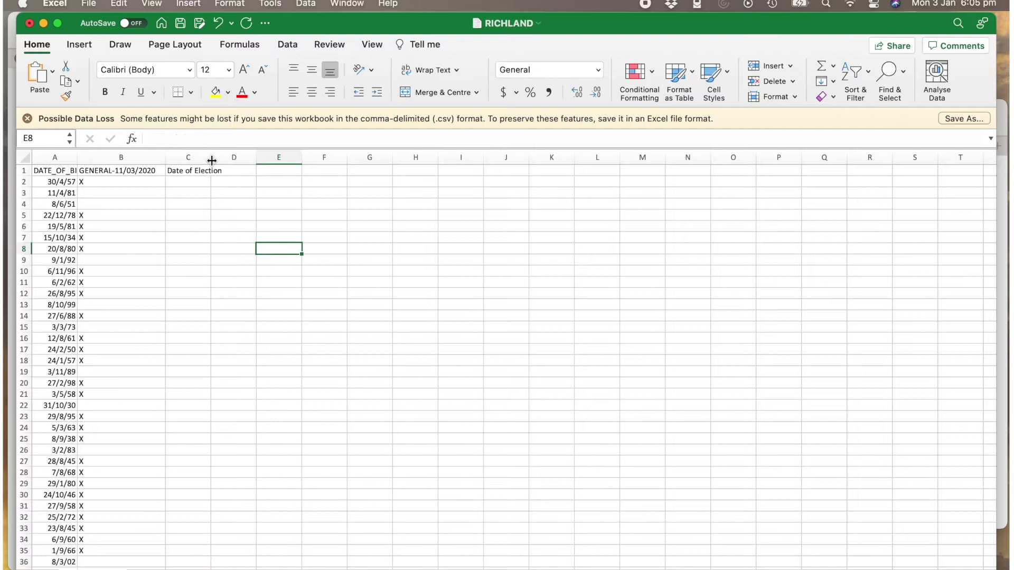
drag(211, 157, 228, 161)
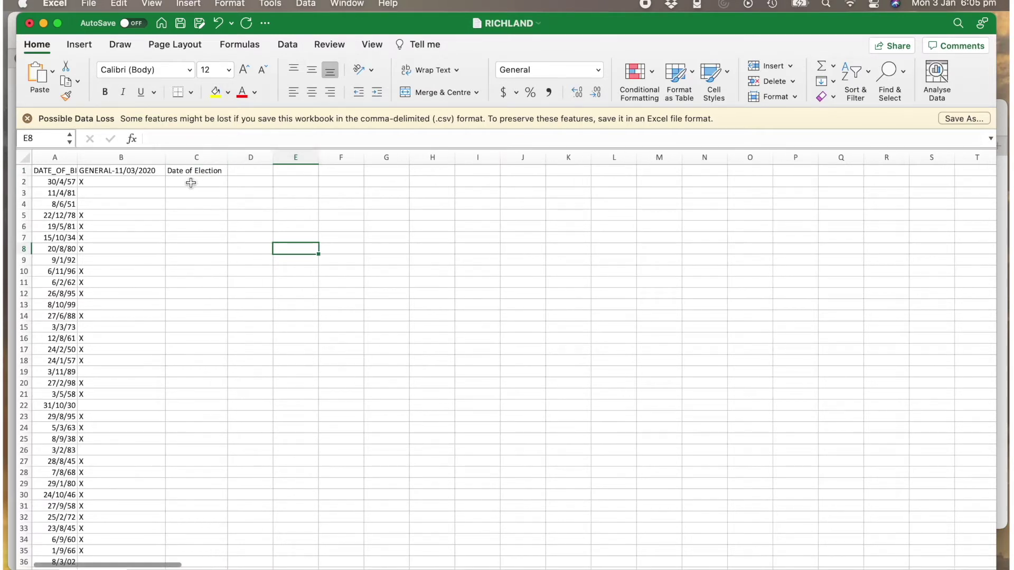
click(191, 183)
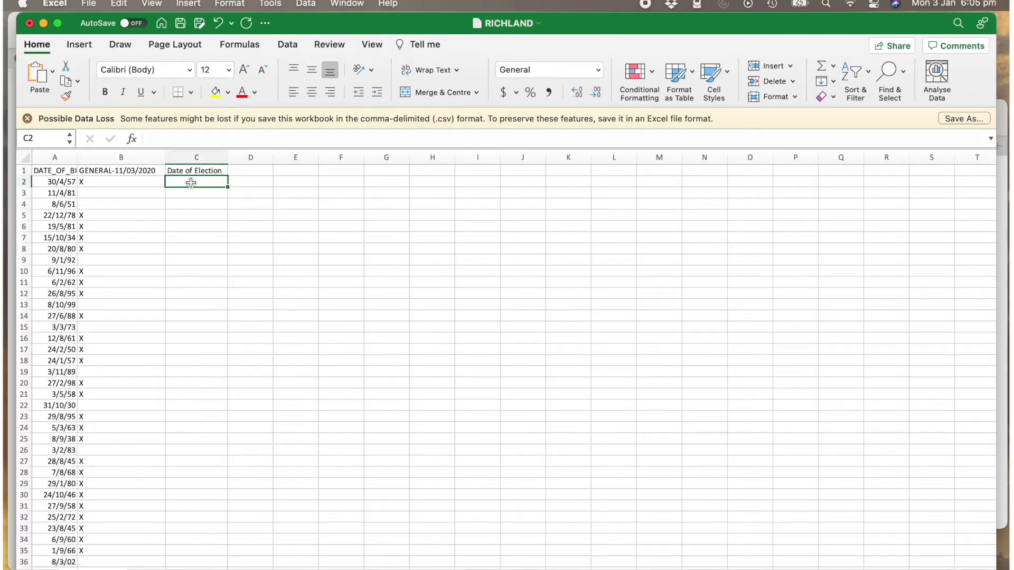
click(56, 156)
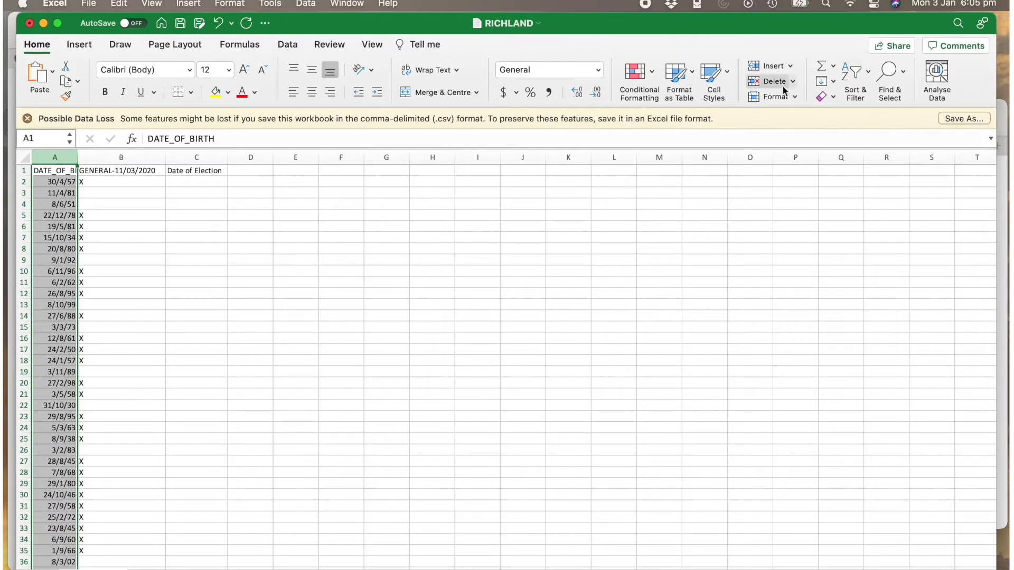
- Sort the table by birth date oldest to newest, expanding the selection, and enter 03/11/2020 in C2
click(846, 70)
click(870, 98)
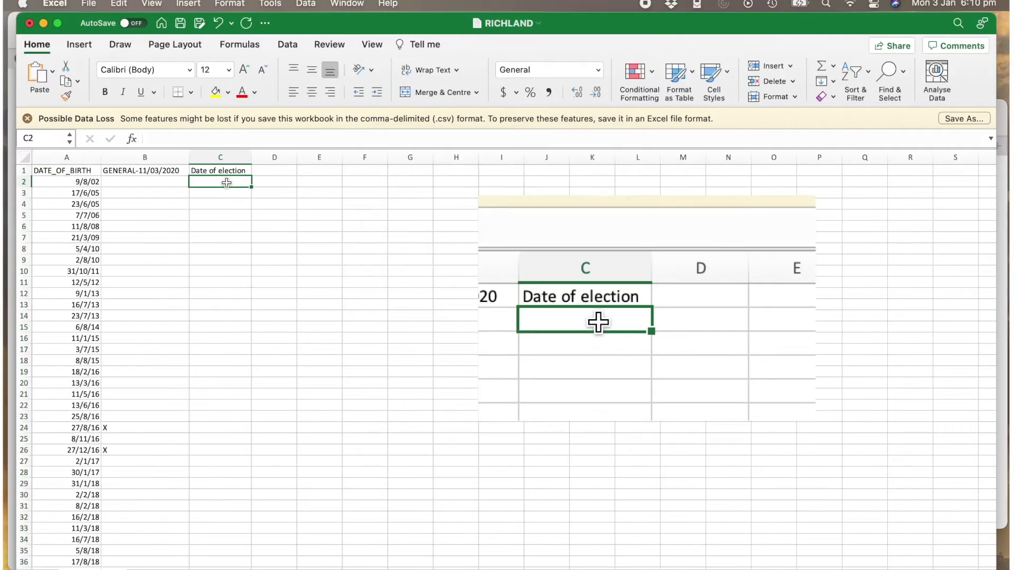
text(03)
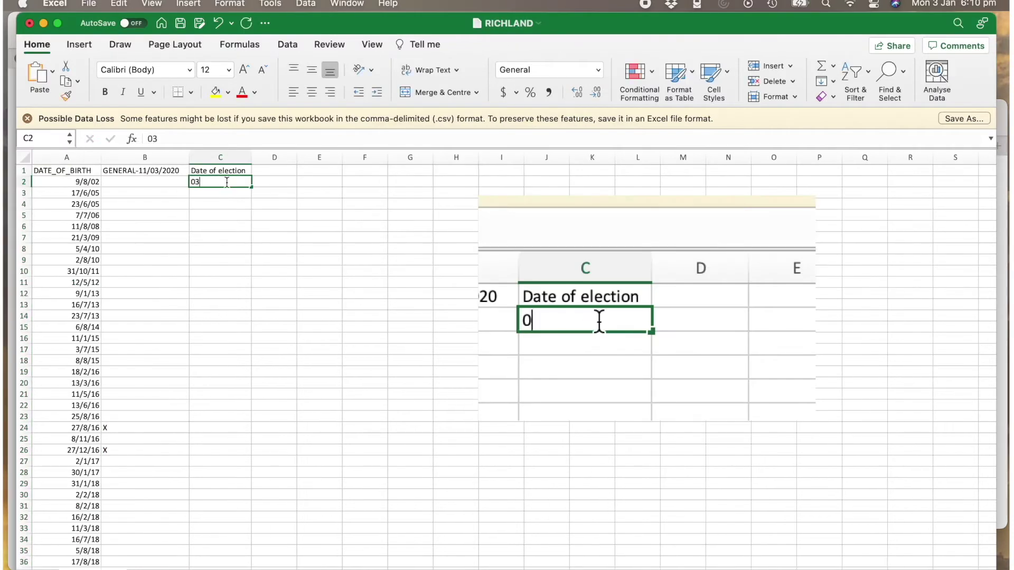
text(/11/2020)
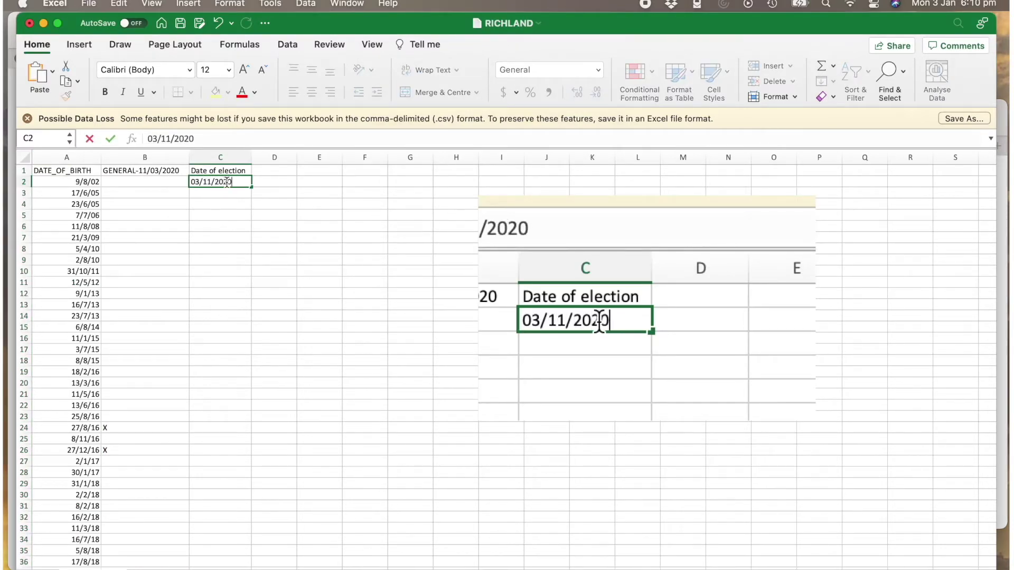
key(Return)
- Enter 3/11/2020 in C3 and C4 and fill the date down the Date of election column
text(3)
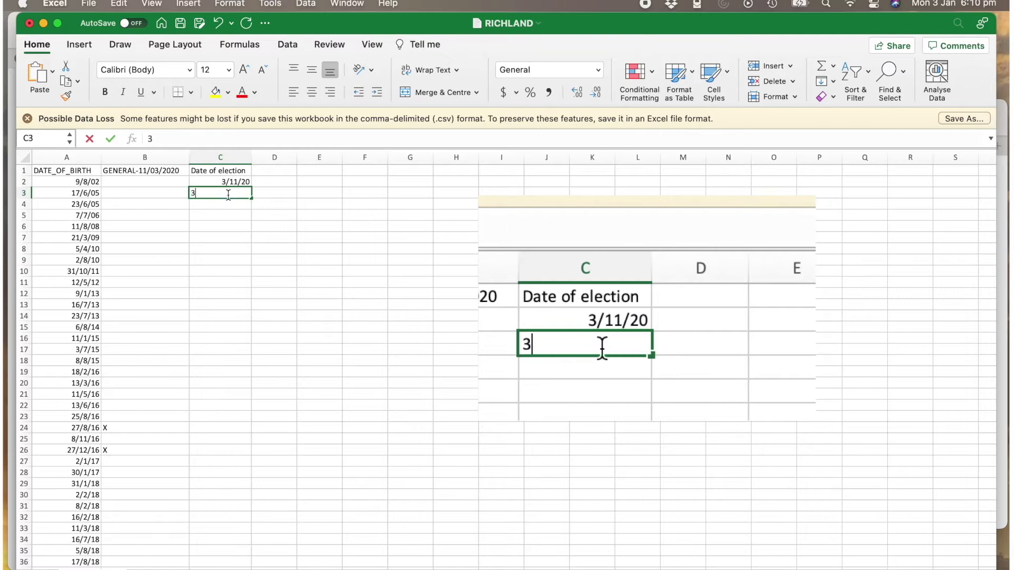
text(/11/2020)
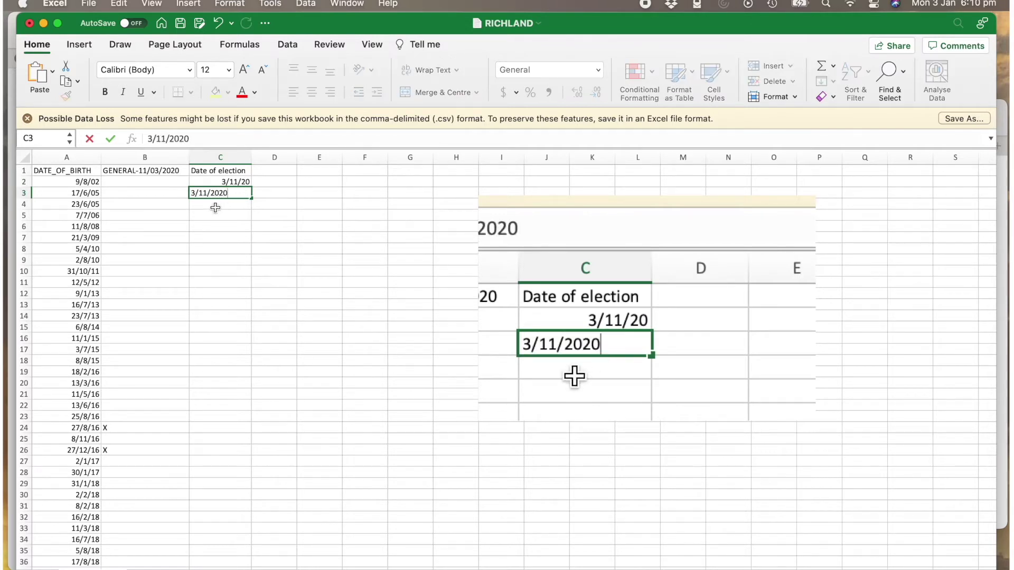
key(Return)
text(3/11/20)
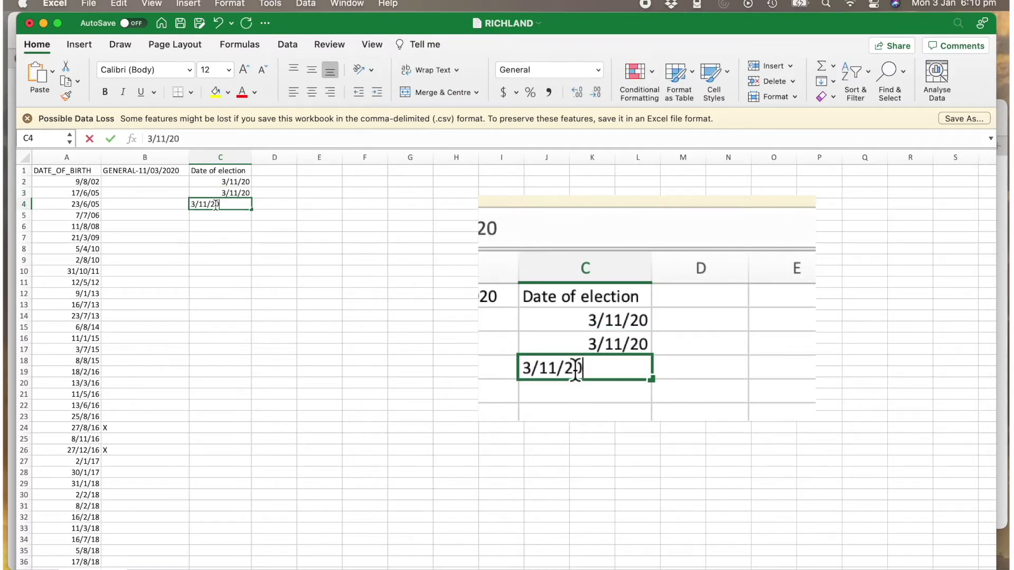
text(20)
click(217, 226)
drag(245, 183, 241, 566)
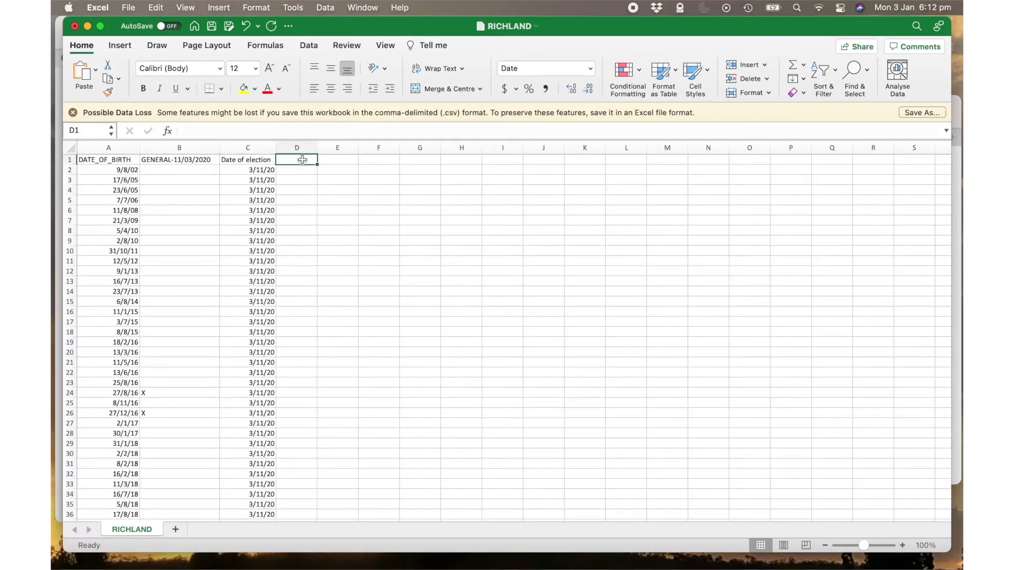
- Widen column D and give it the heading 'Age' in D1
click(311, 159)
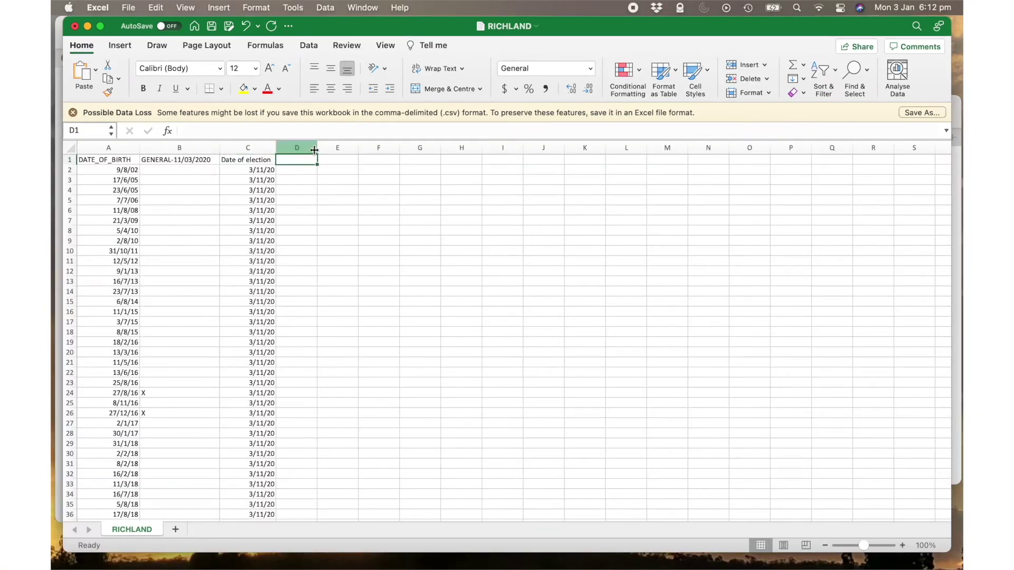
drag(314, 150, 357, 150)
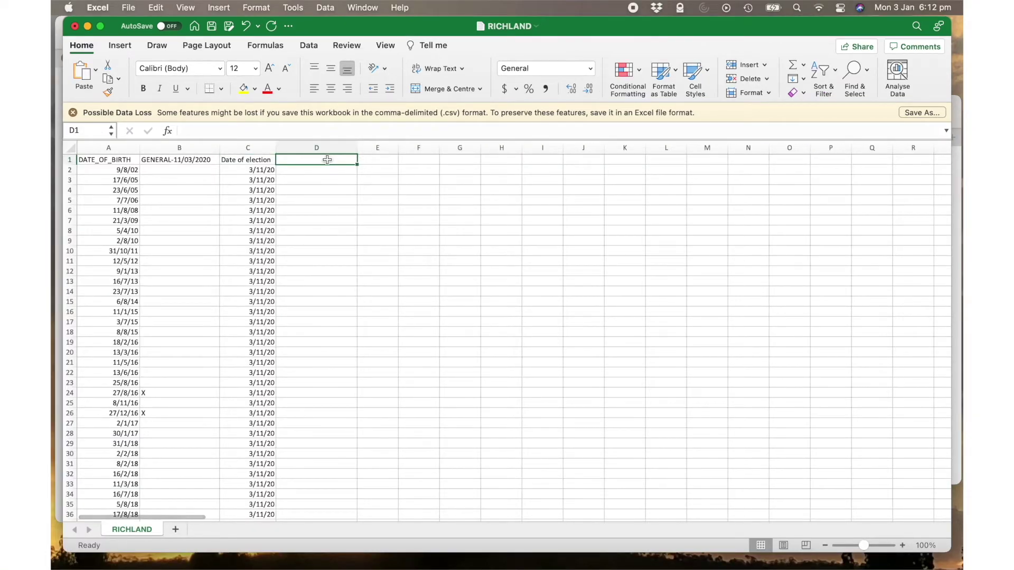
text(Age)
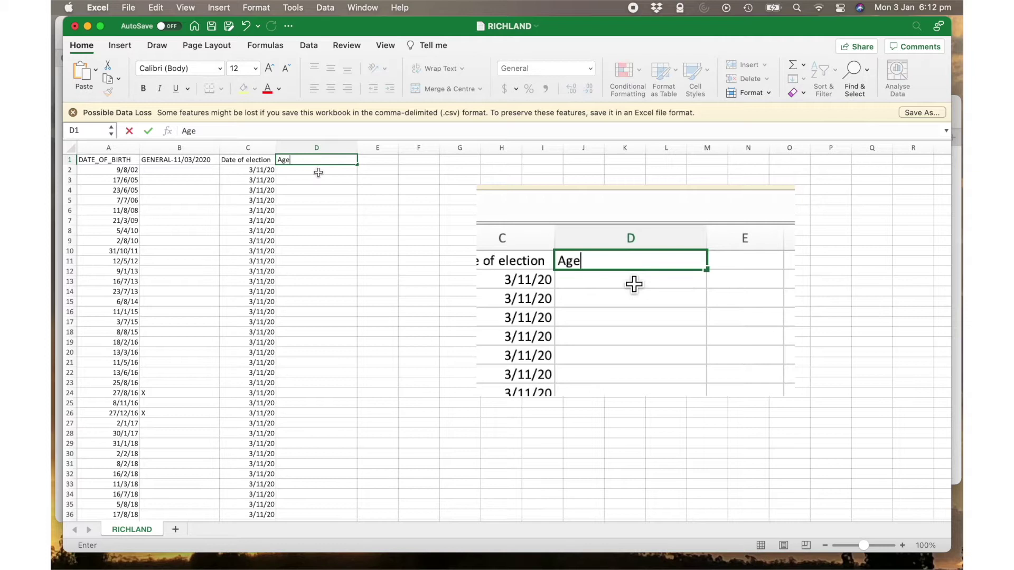
key(Return)
- Enter =DATEDIF(A2,C2,"y") in D2 to compute the voter's age on election day
text(=)
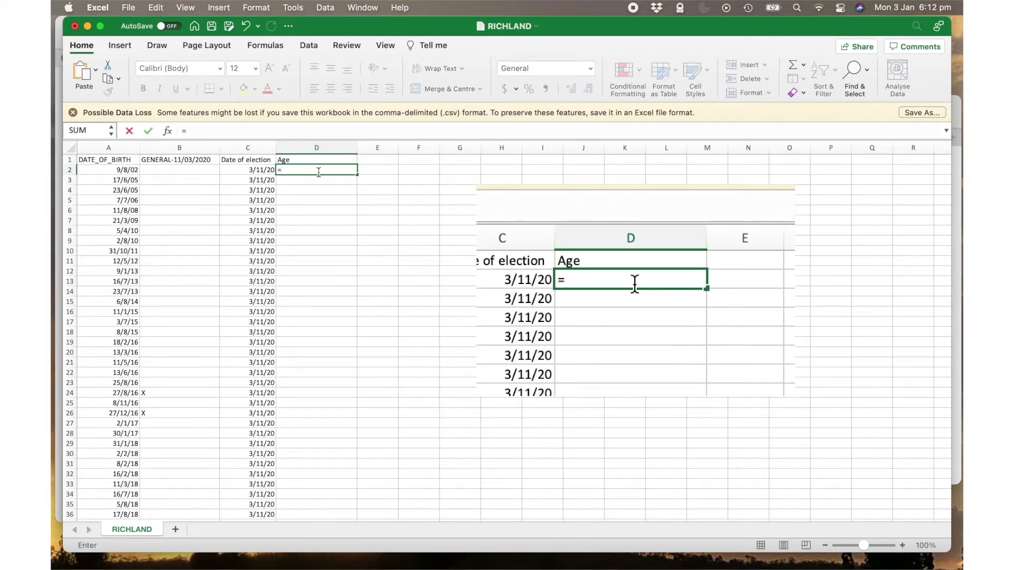
text(DATE)
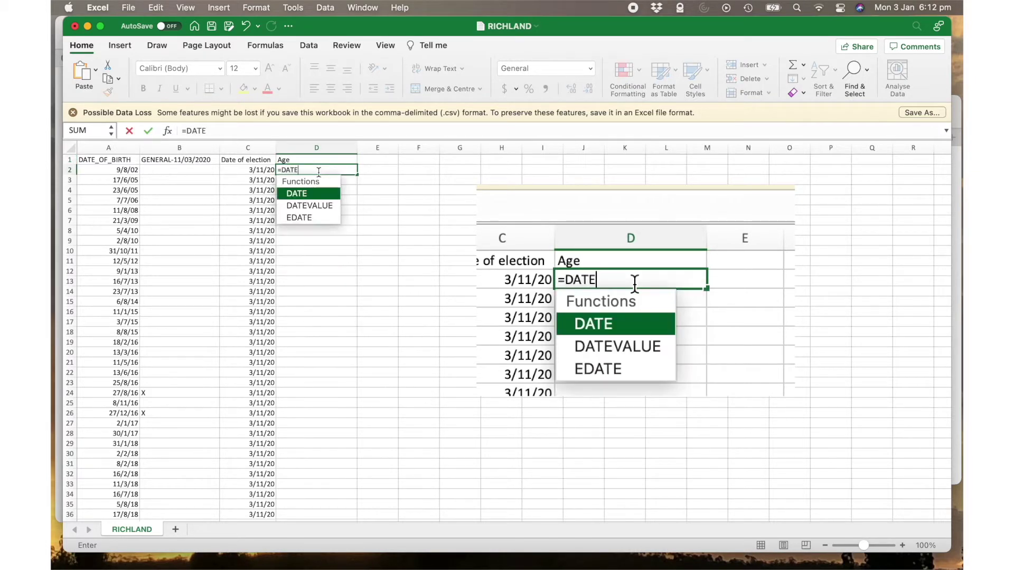
text(DIF()
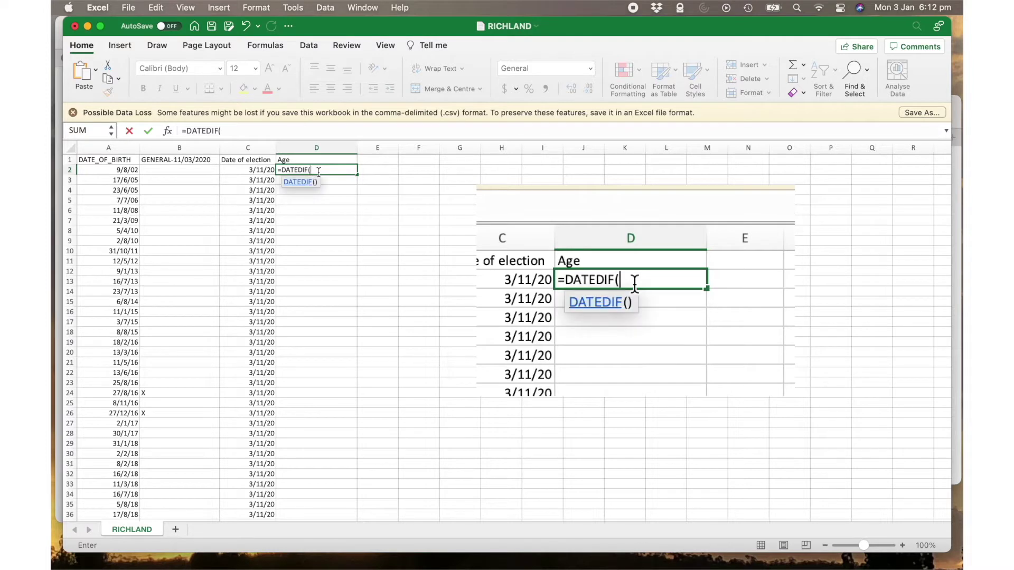
click(136, 169)
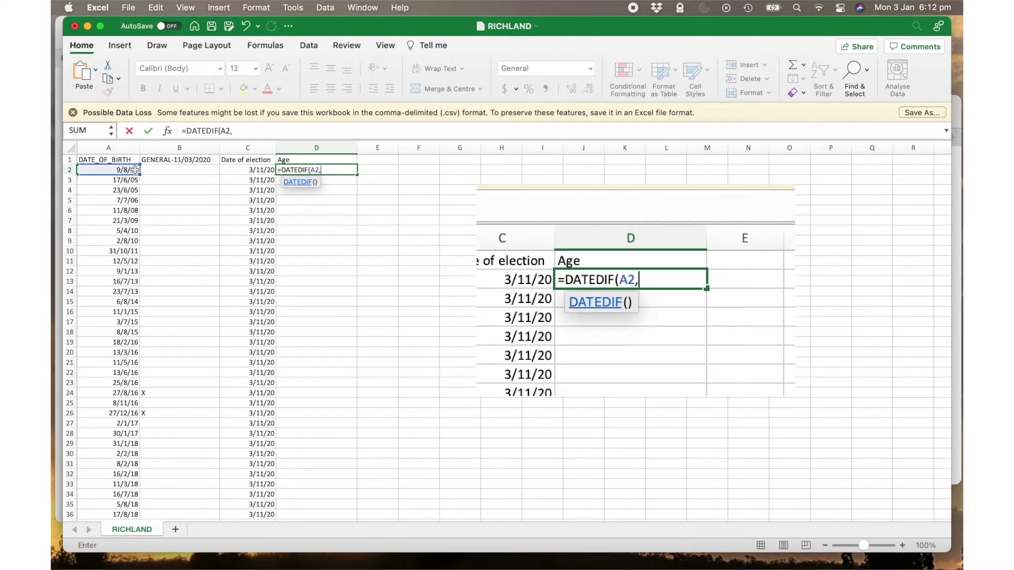
click(246, 169)
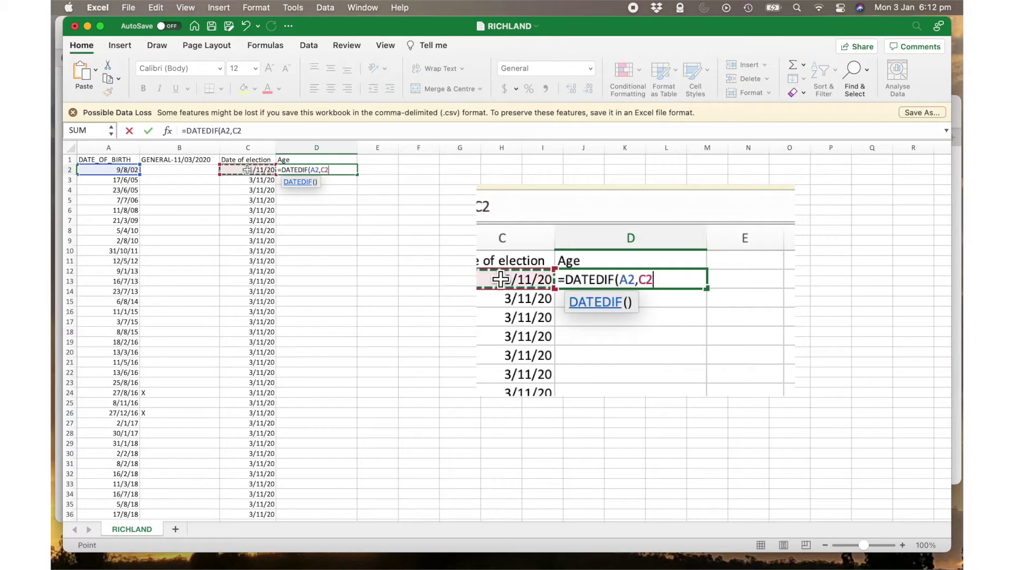
text(,)
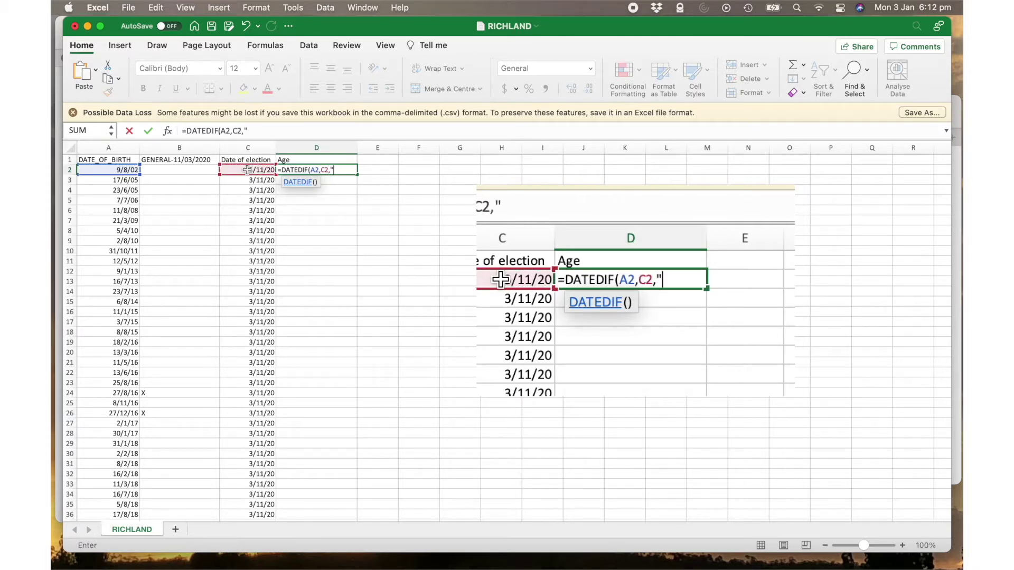
text("y"))
key(Return)
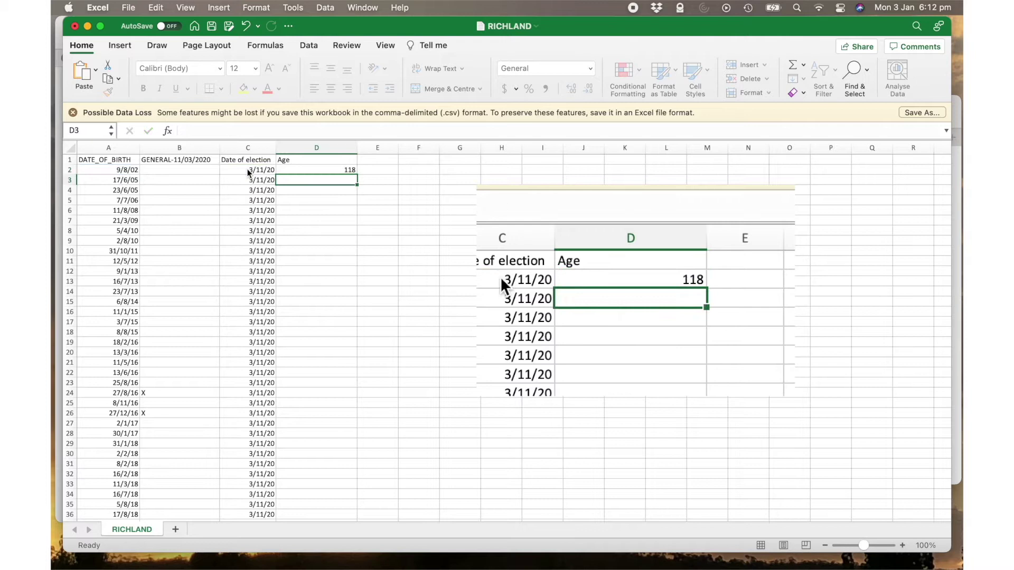
- Fill the DATEDIF age formula down column D for every voter row
click(314, 169)
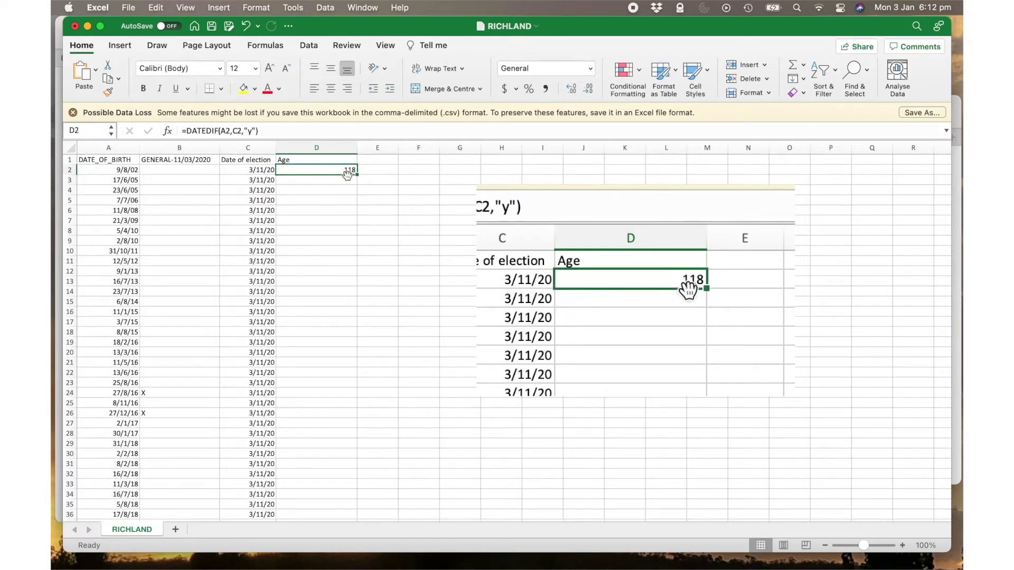
drag(358, 175, 352, 391)
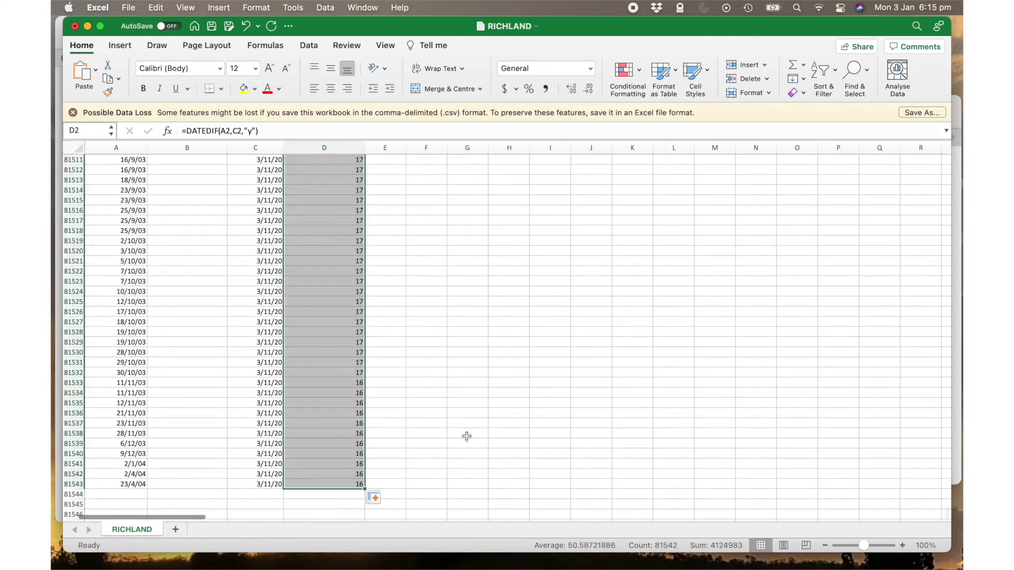
drag(467, 160, 475, 432)
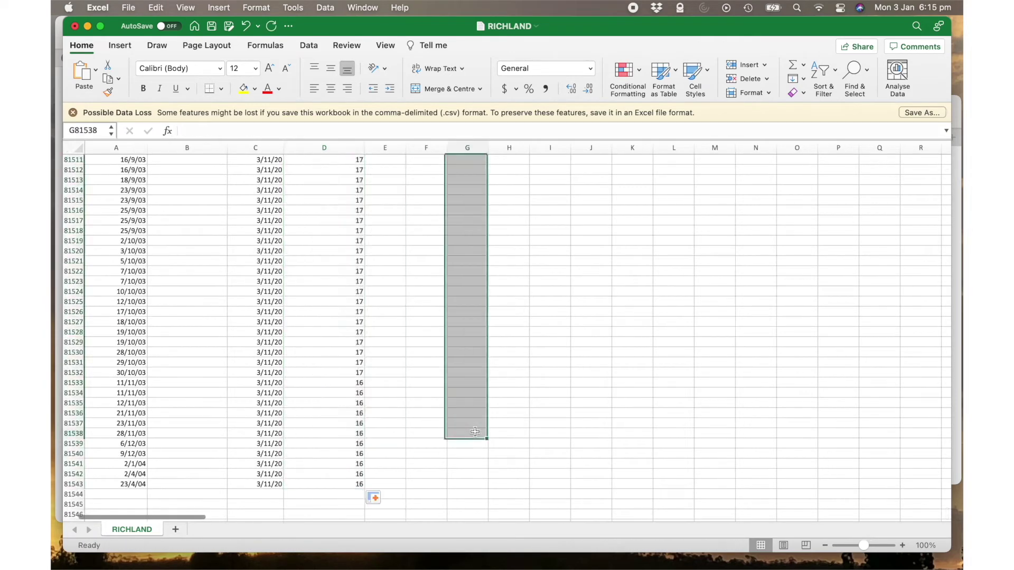
click(475, 432)
click(912, 311)
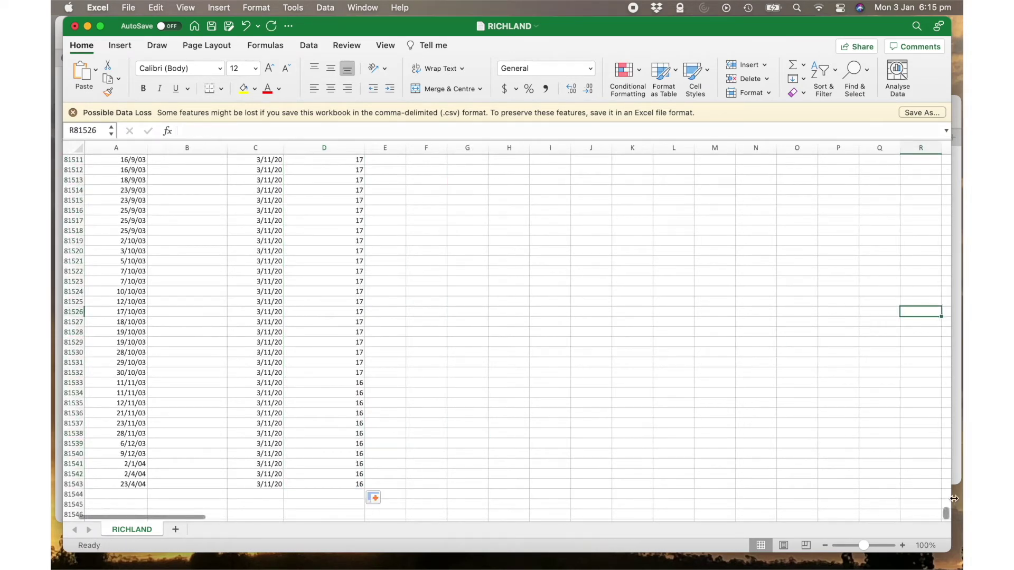
drag(945, 512, 959, 121)
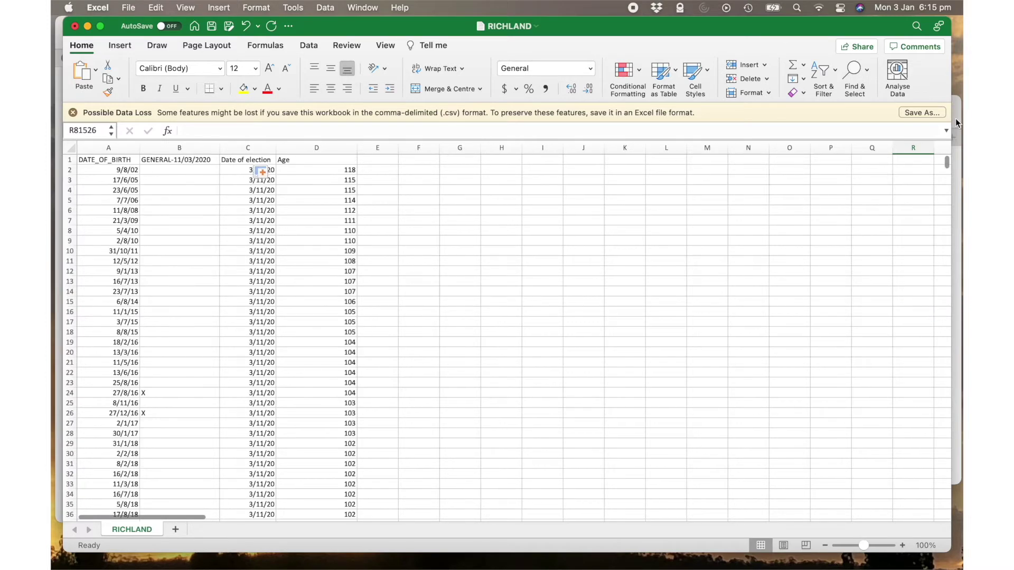
- Head column E 'Age' and list ages 16, 17, 18 onward down the column
click(414, 159)
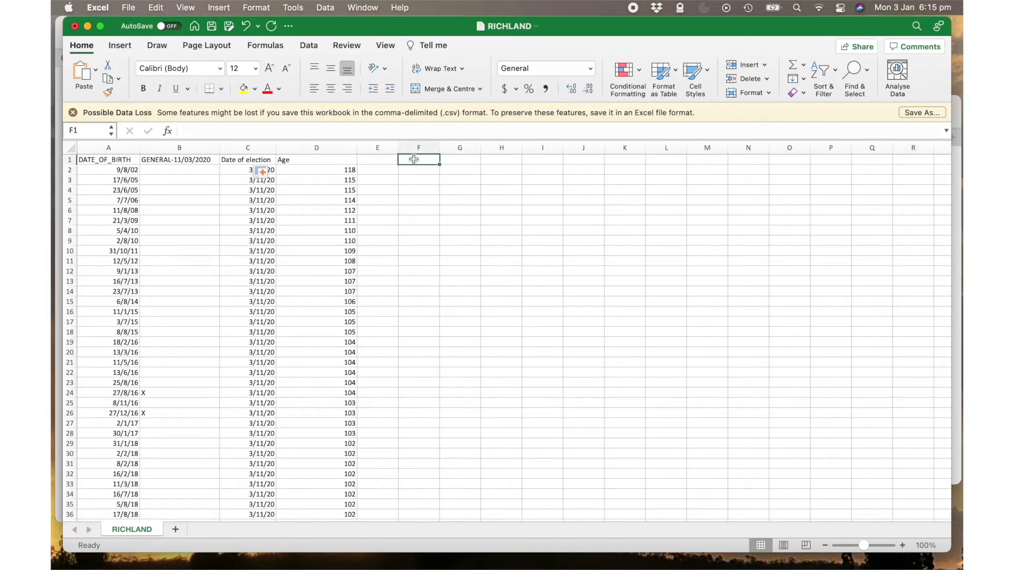
click(391, 159)
text(Age)
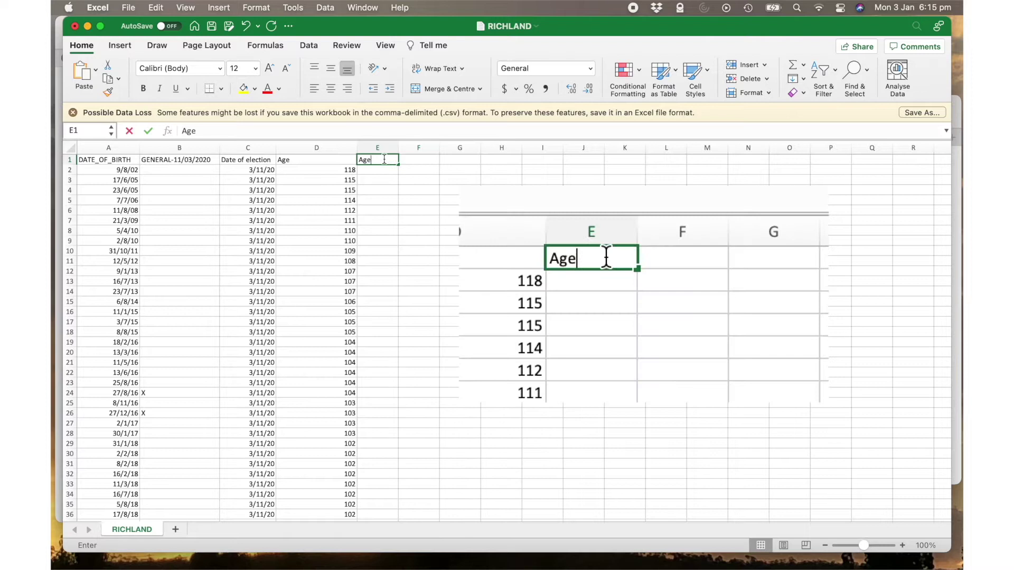
click(380, 169)
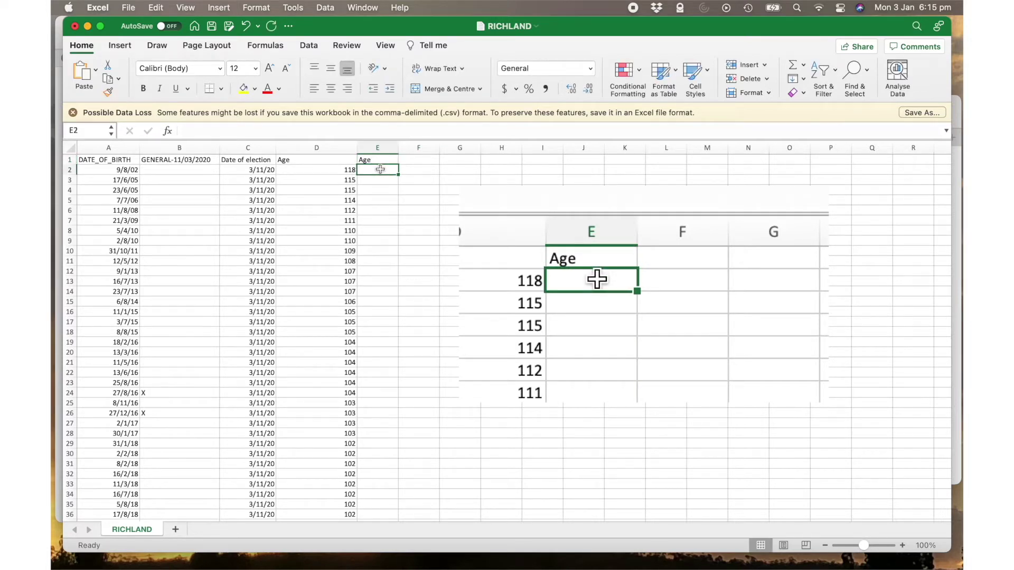
text(16)
click(376, 184)
text(17)
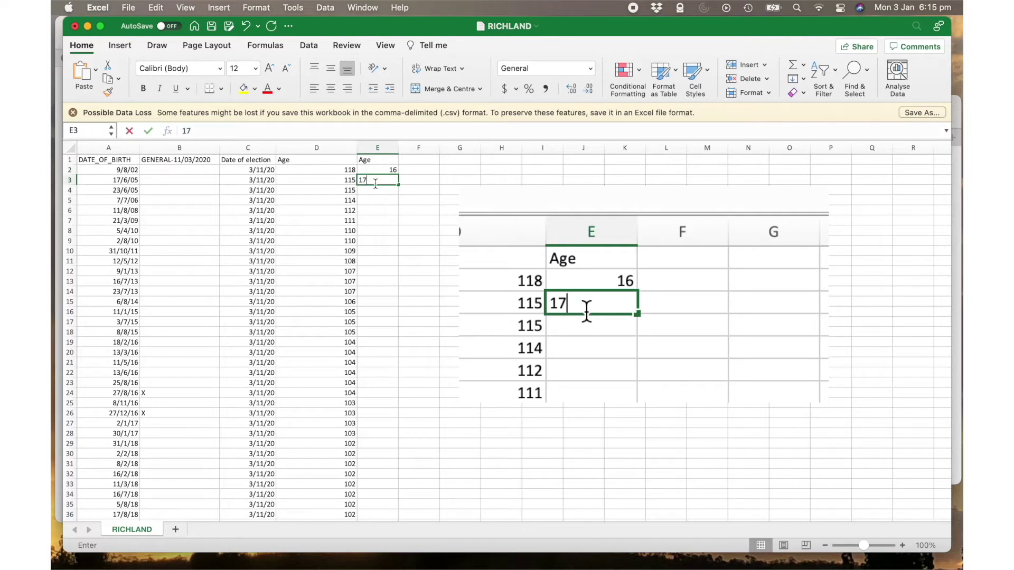
click(377, 189)
text(18)
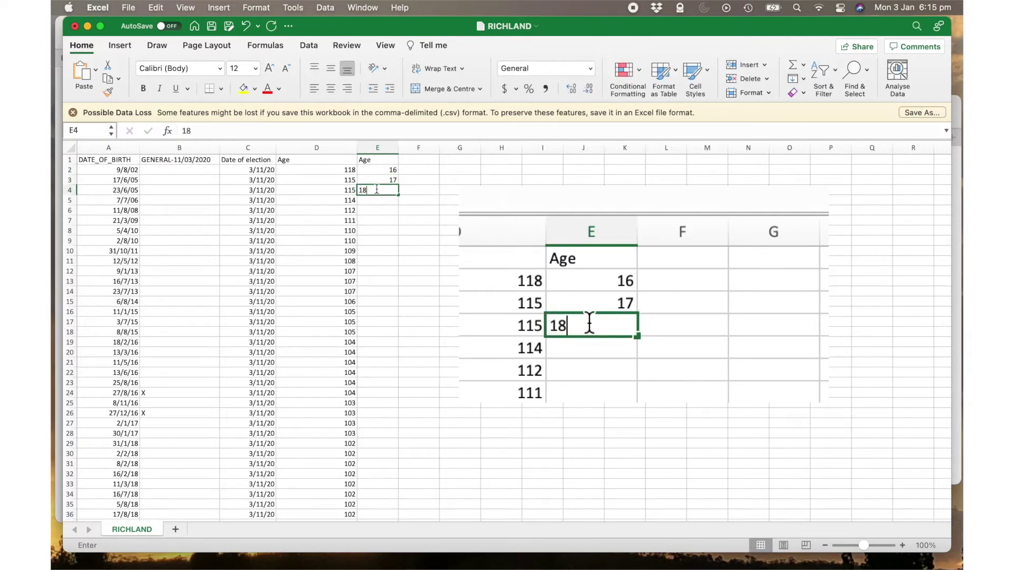
click(428, 189)
drag(393, 170, 378, 484)
- Add a widened 'Number of registered voters' heading in F1
click(417, 161)
text(Number)
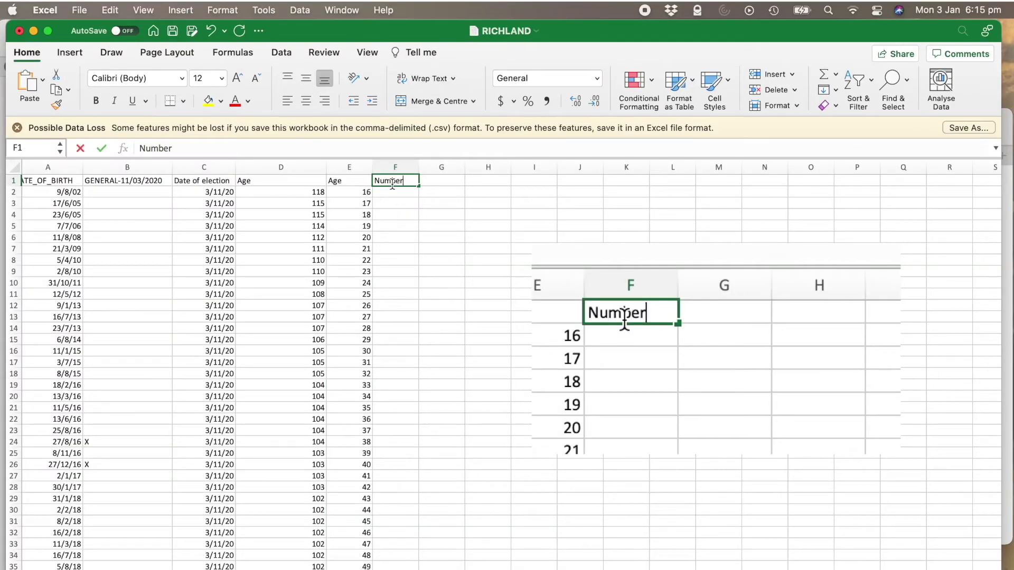
text( of register)
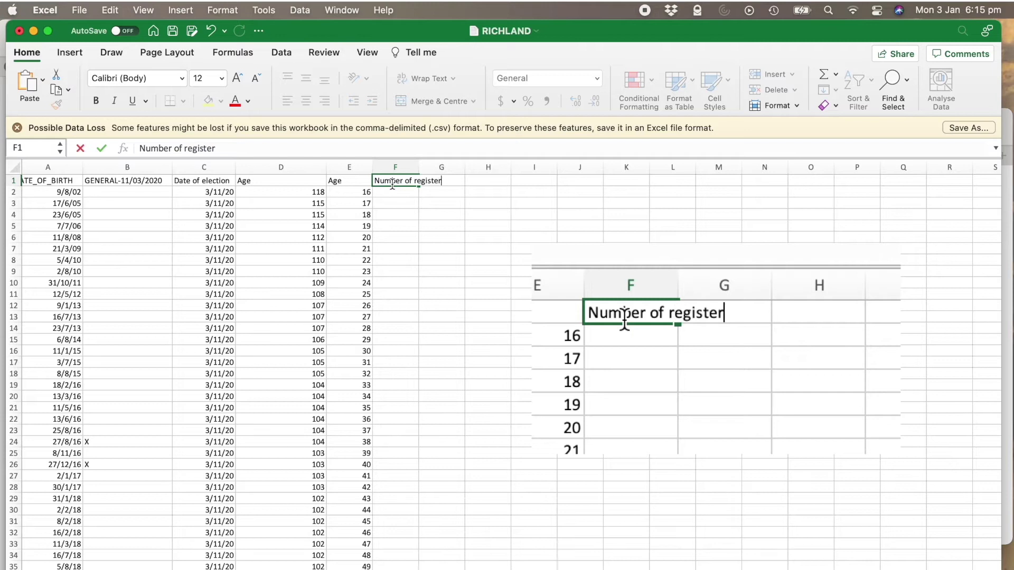
text(ed voters)
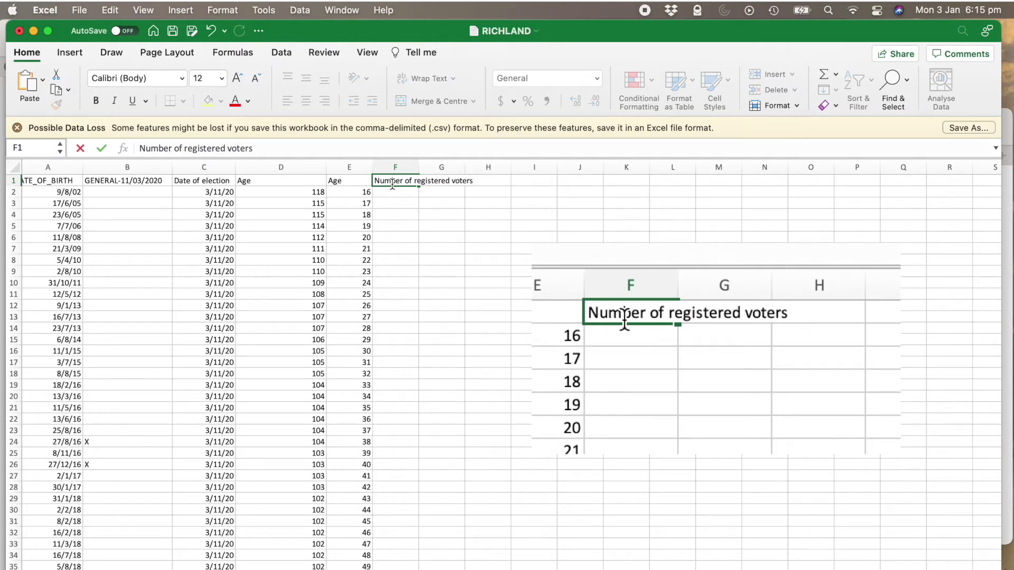
key(Return)
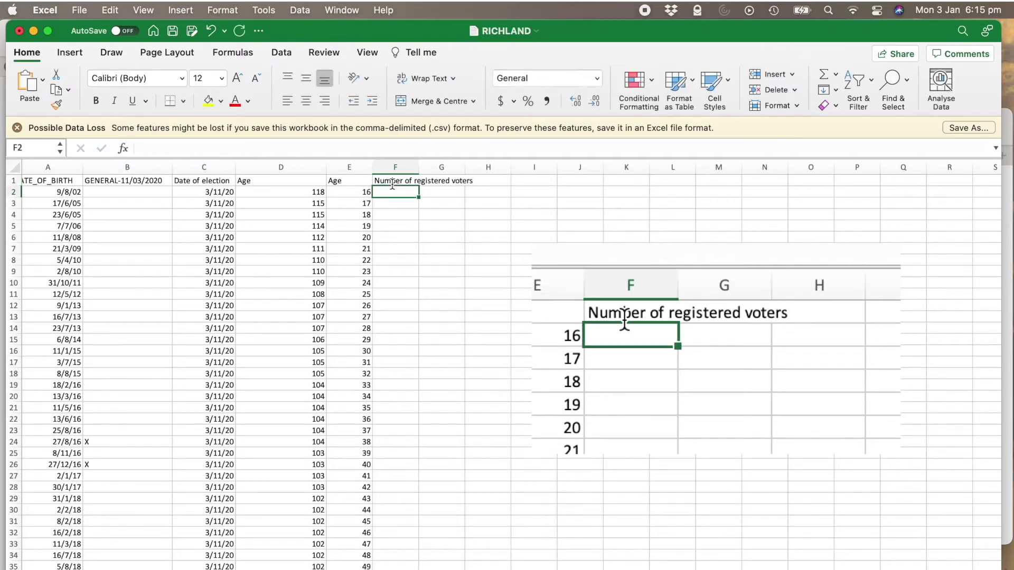
drag(418, 167, 483, 167)
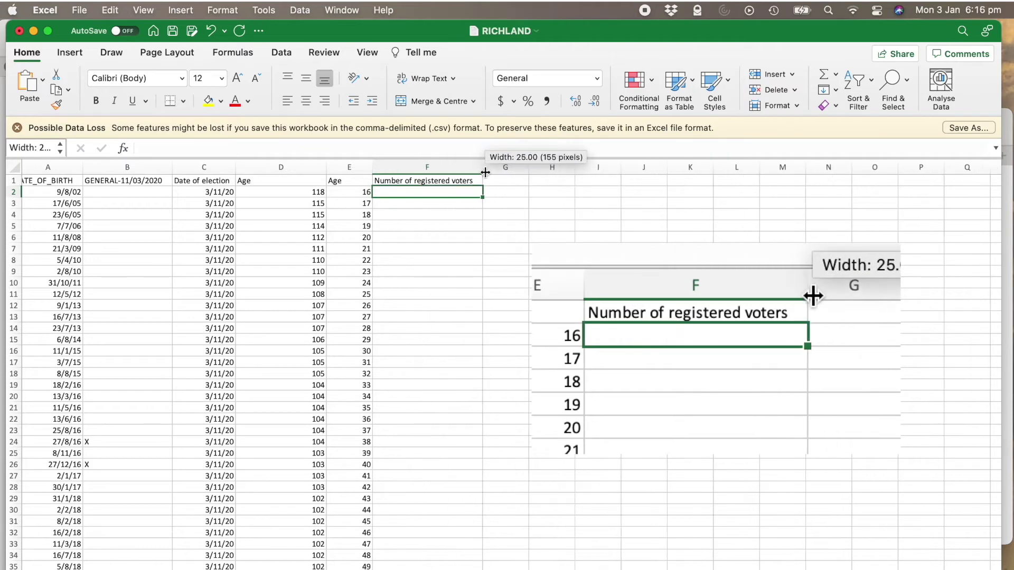
- Enter =COUNTIF($D2:$D81543,E2) in F2 to count voters aged 16
double_click(407, 193)
text(=)
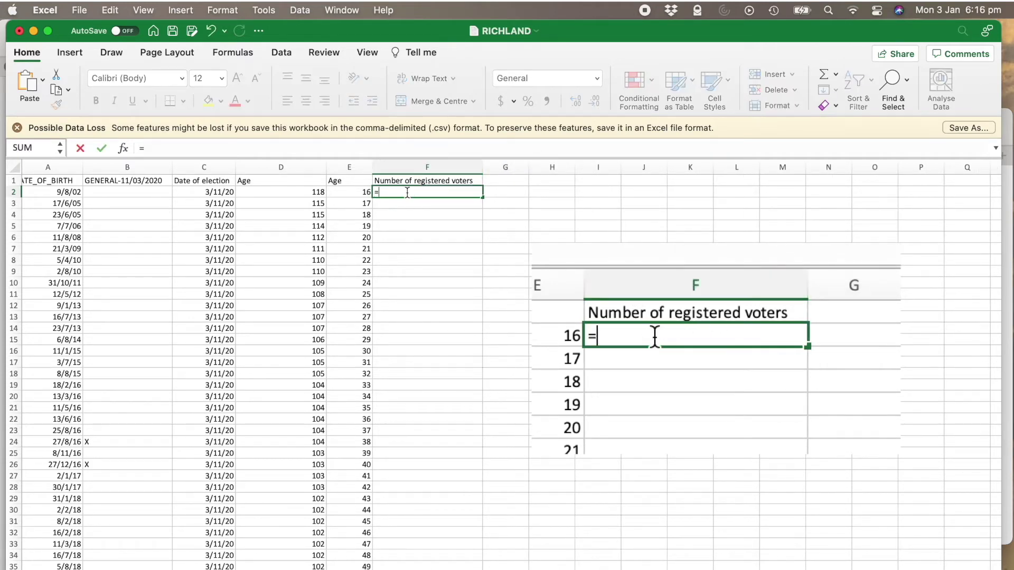
text(COUNTIF)
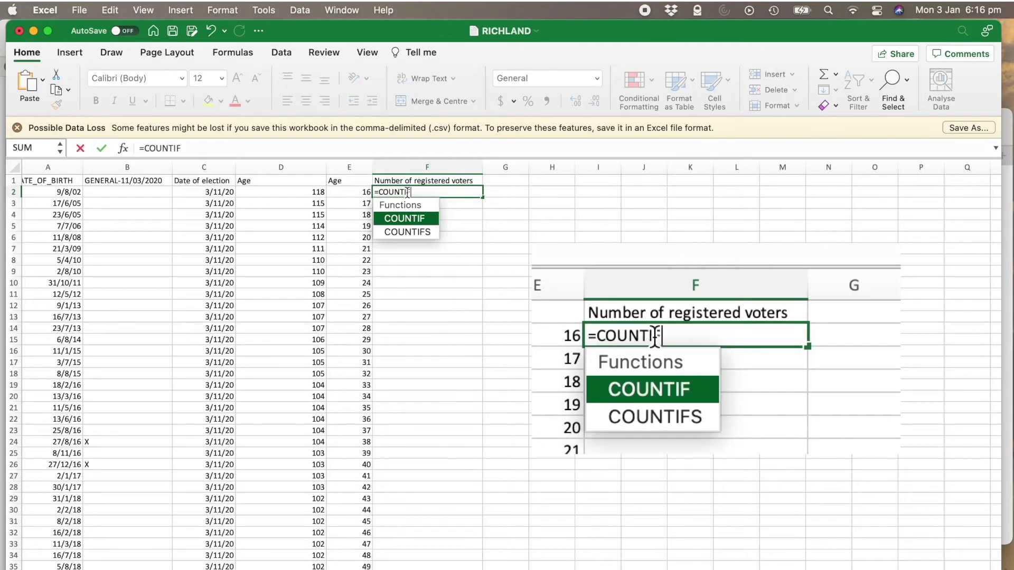
text(()
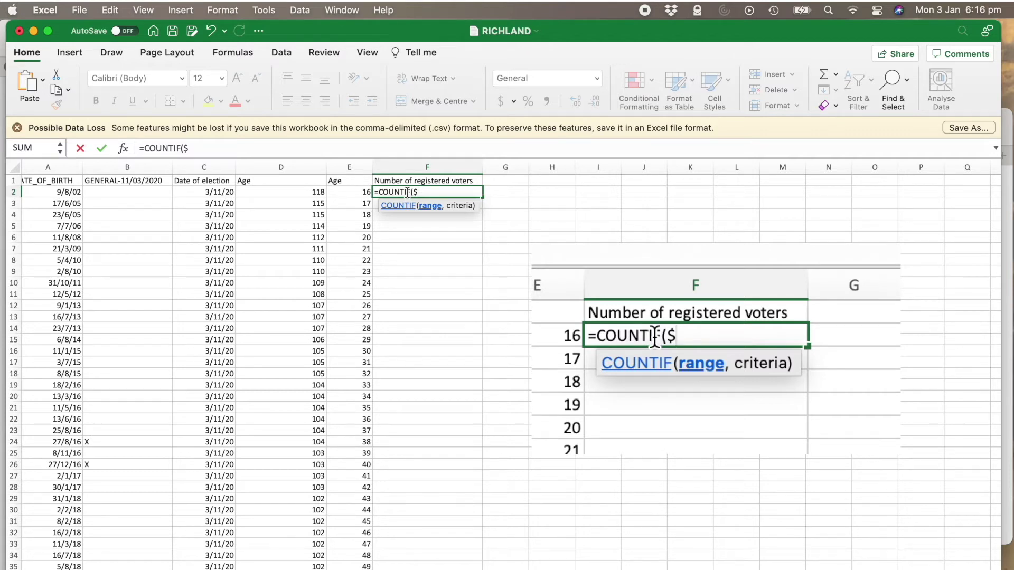
text($D2:$D)
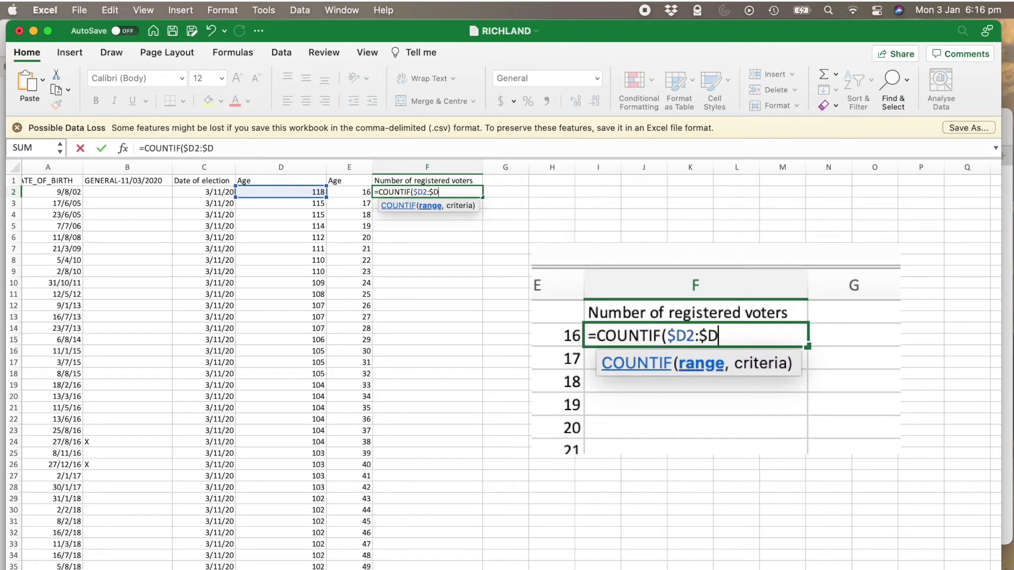
drag(995, 199, 994, 538)
scroll(507, 370, up, 20)
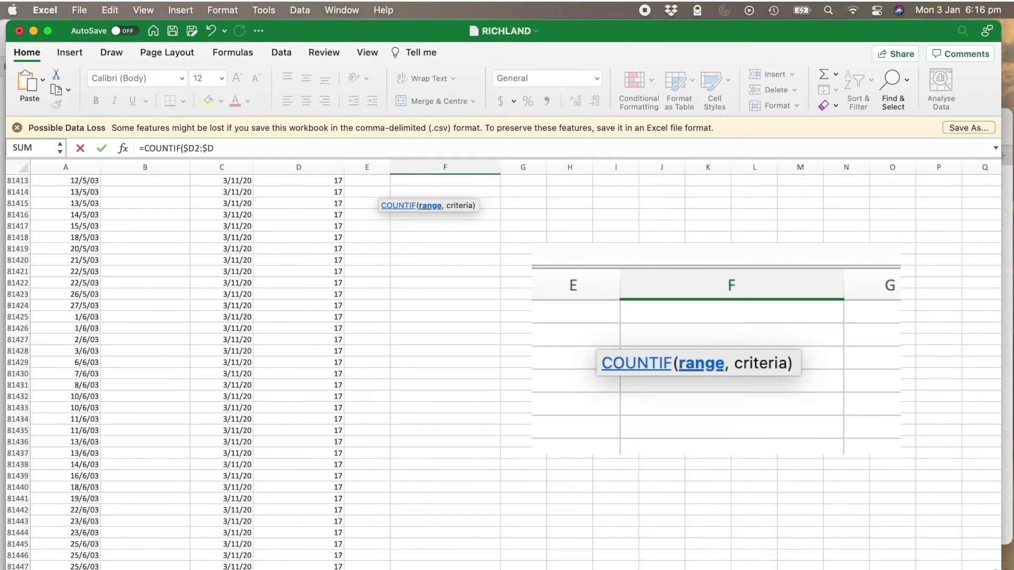
scroll(507, 370, down, 10)
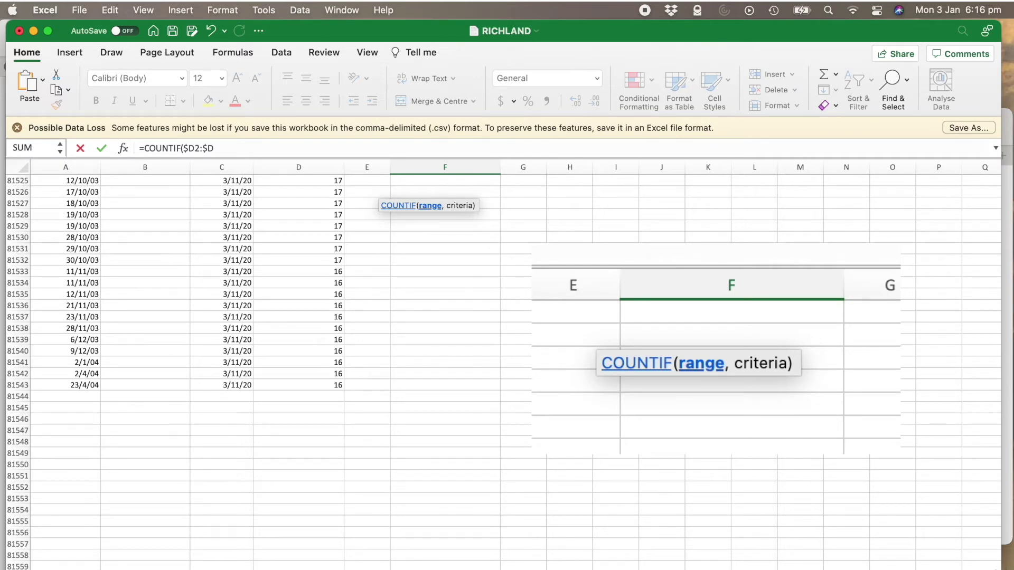
key(ctrl+BackSpace)
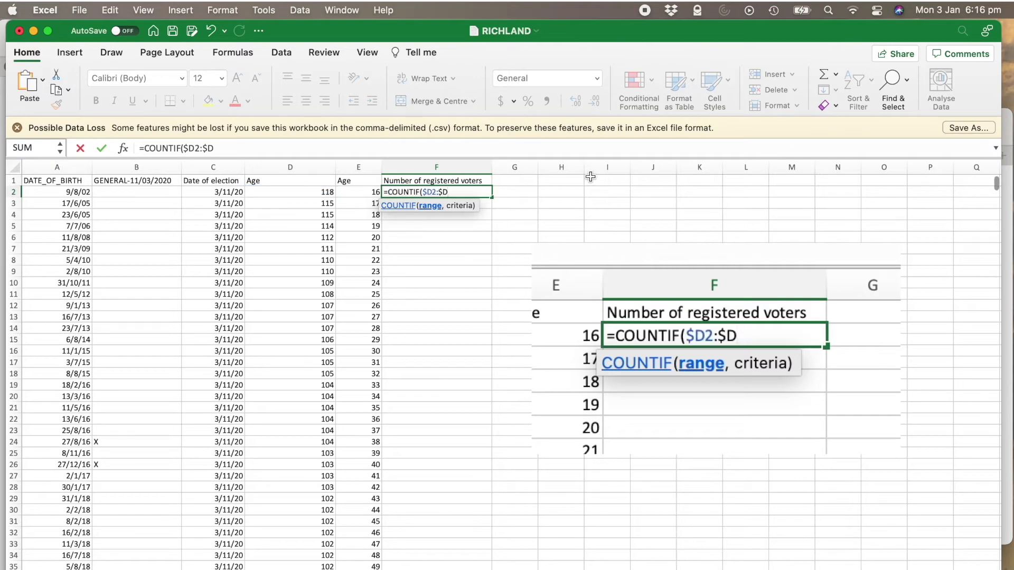
text(81543)
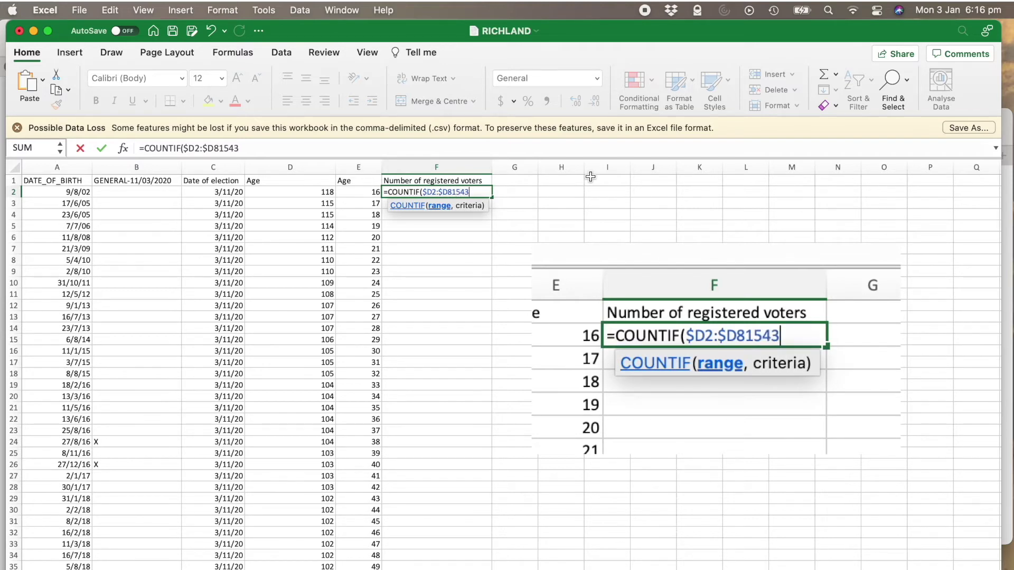
text(,)
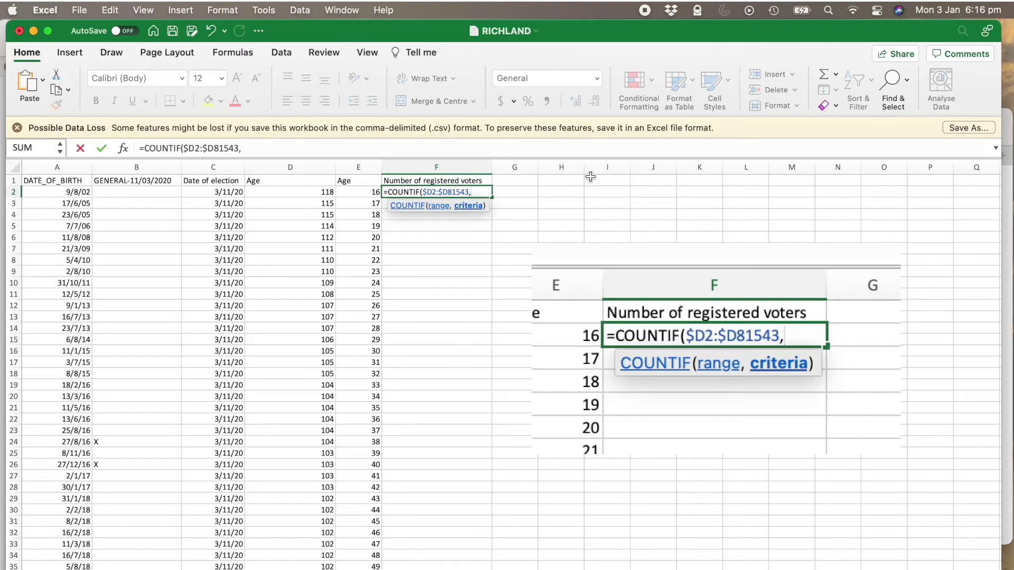
text(E1\)
key(BackSpace)
key(BackSpace)
text(2))
key(Return)
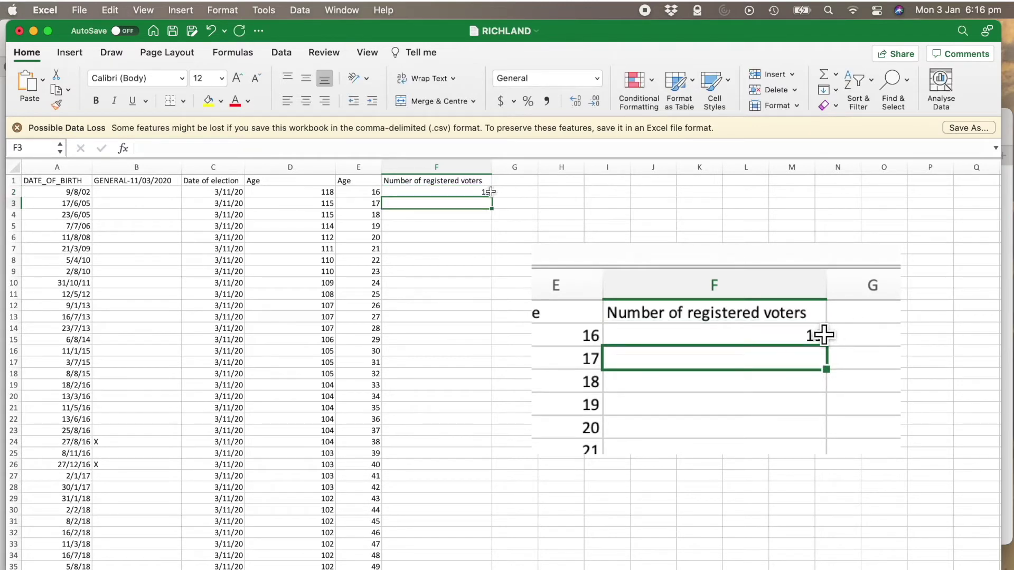
- Fill the COUNTIF formula down column F, giving counts like 294 aged 17
click(480, 192)
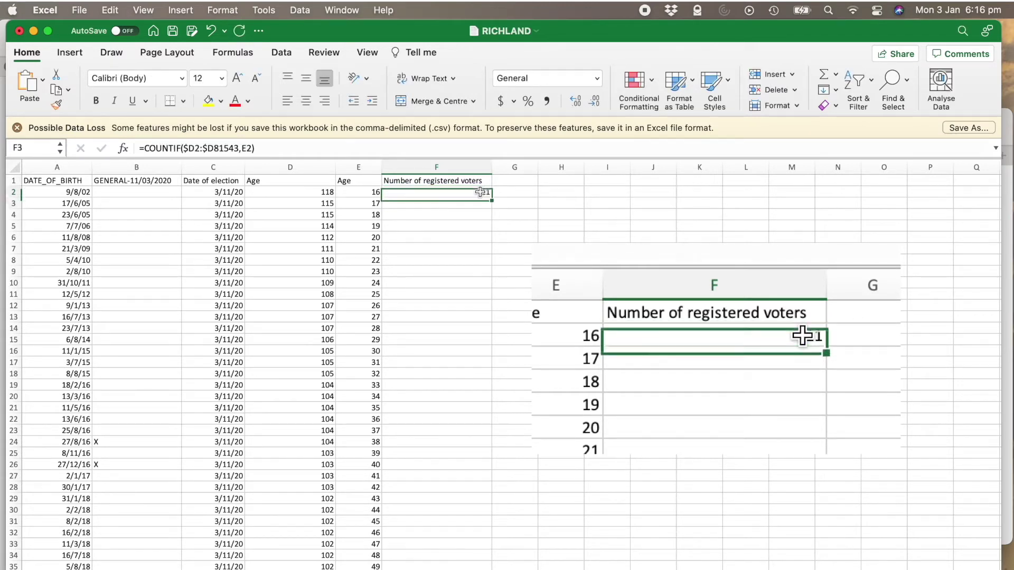
drag(491, 198, 480, 324)
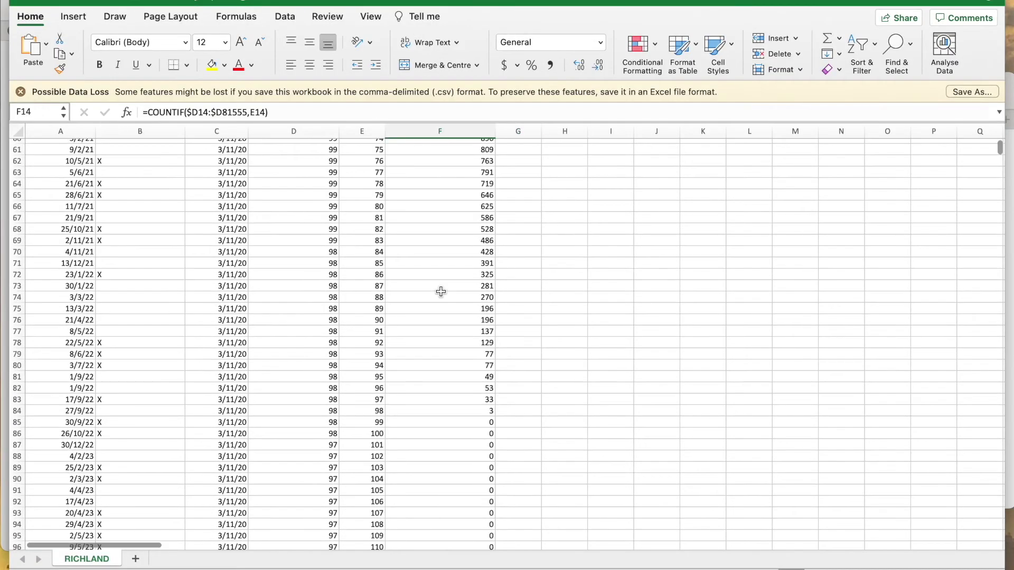
scroll(442, 290, down, 6)
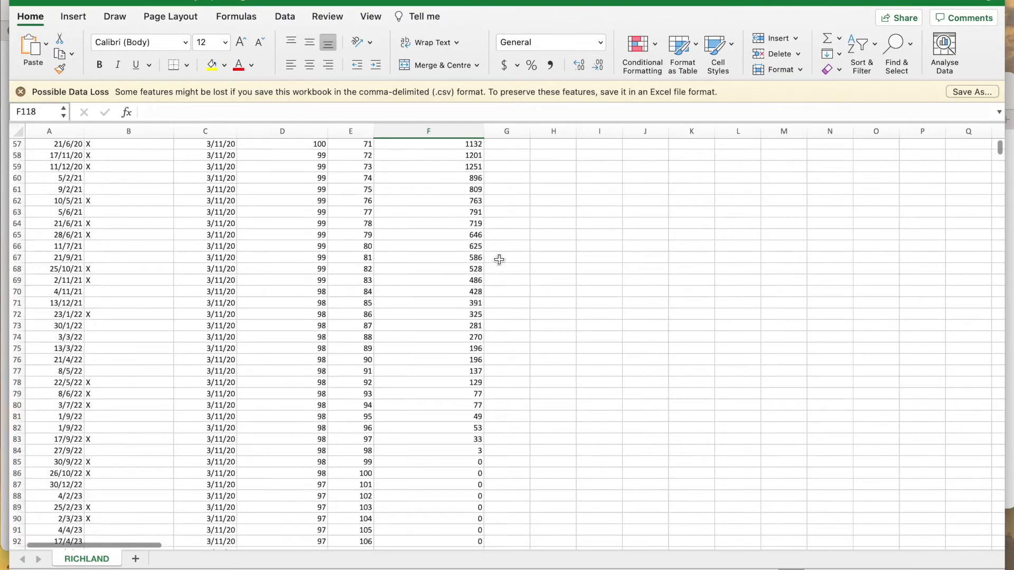
scroll(499, 259, up, 10)
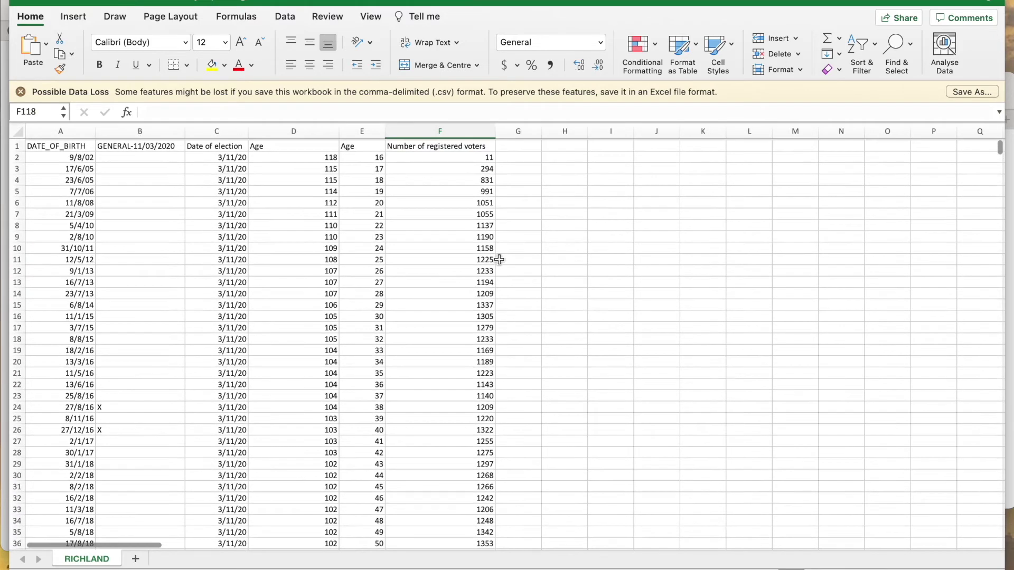
- Add a new sheet named 'RICHLAND BALLOTS CAST'
click(135, 559)
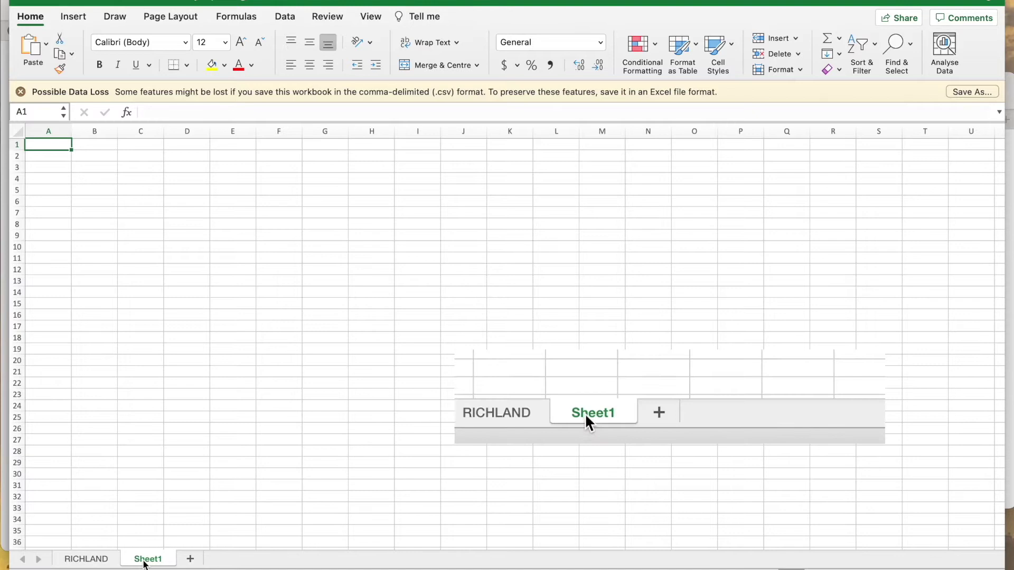
double_click(143, 559)
text(RICHLAND)
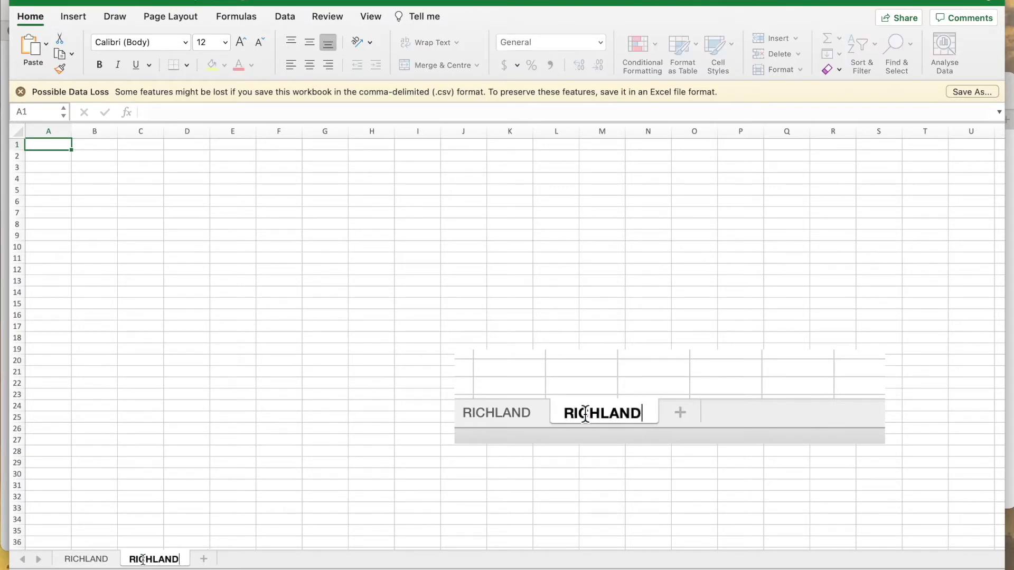
text( BALLOTS CAST)
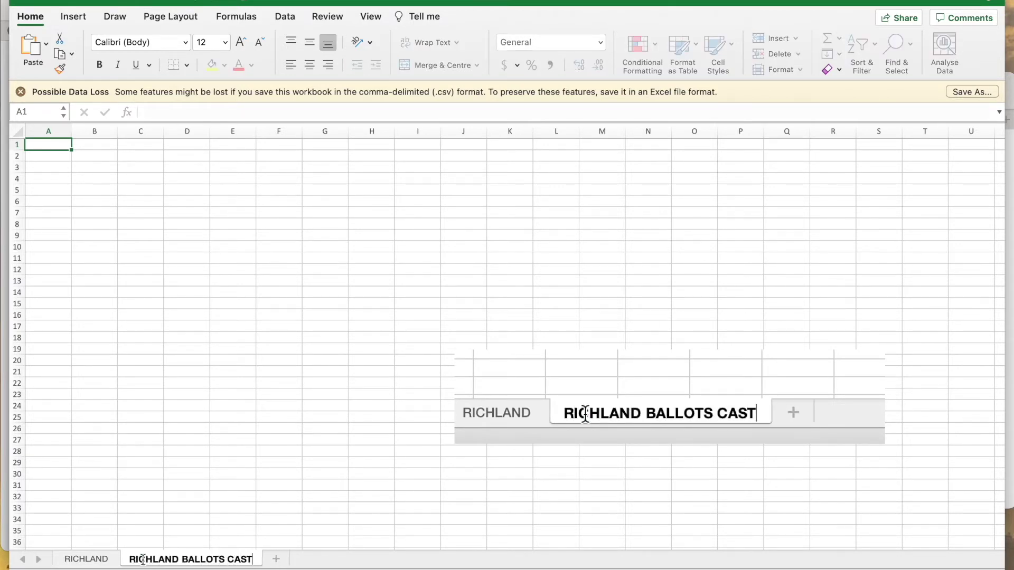
key(Return)
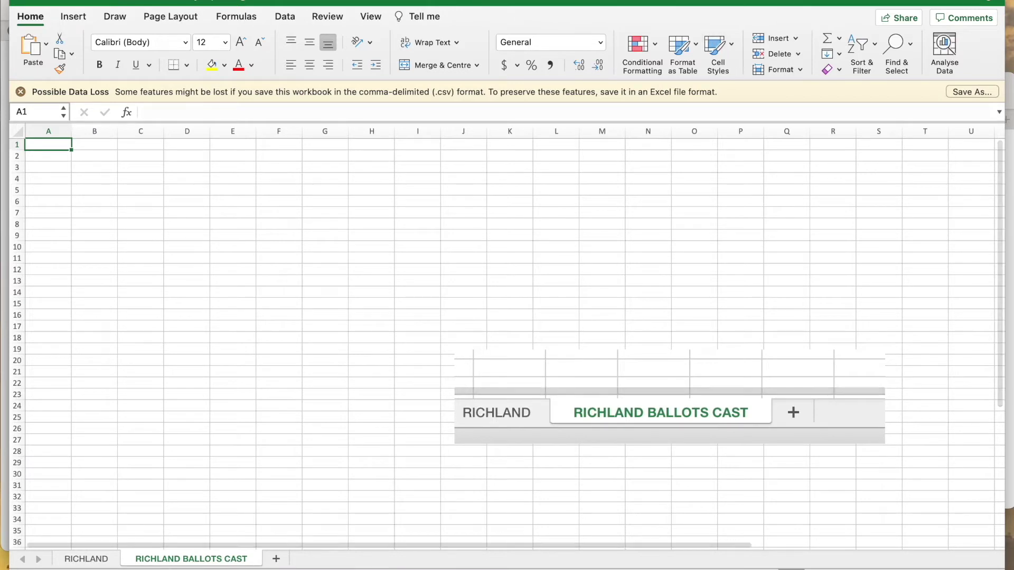
- Copy the DATE_OF_BIRTH, GENERAL-11/03/2020 and Date of election columns into RICHLAND BALLOTS CAST
key(ctrl+Page_Up)
drag(62, 133, 227, 127)
key(ctrl+c)
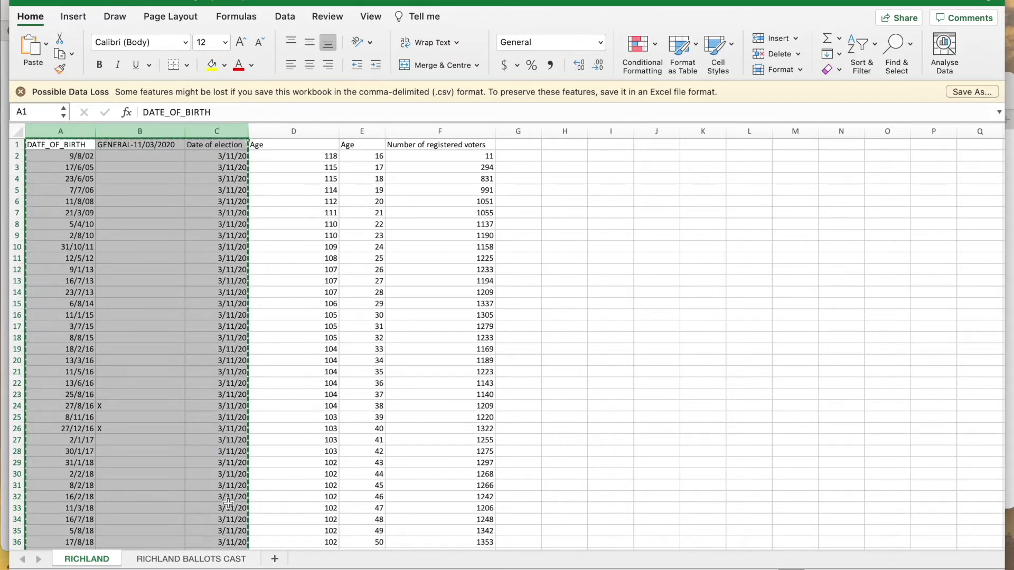
click(197, 558)
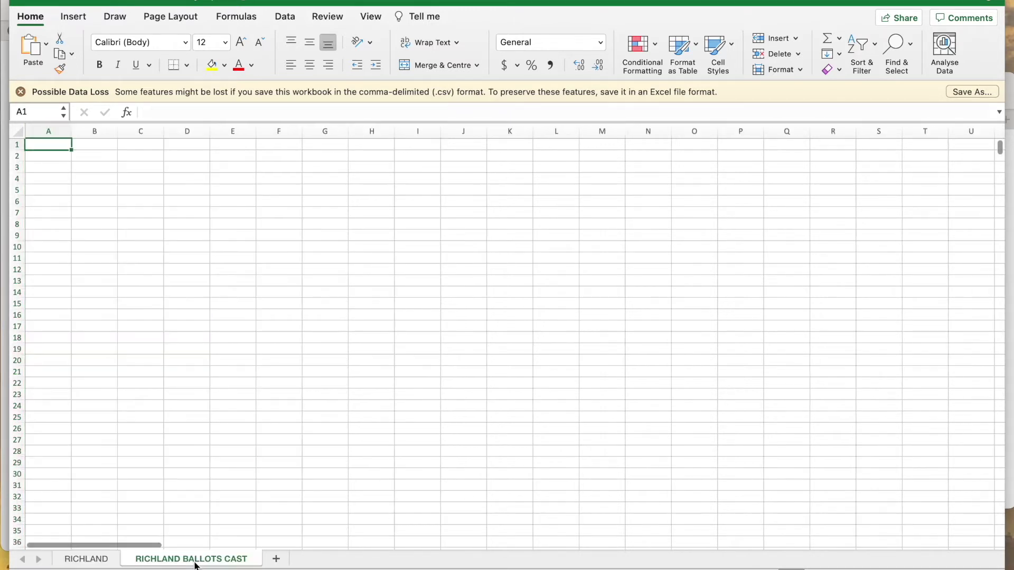
click(59, 130)
key(super+v)
click(159, 188)
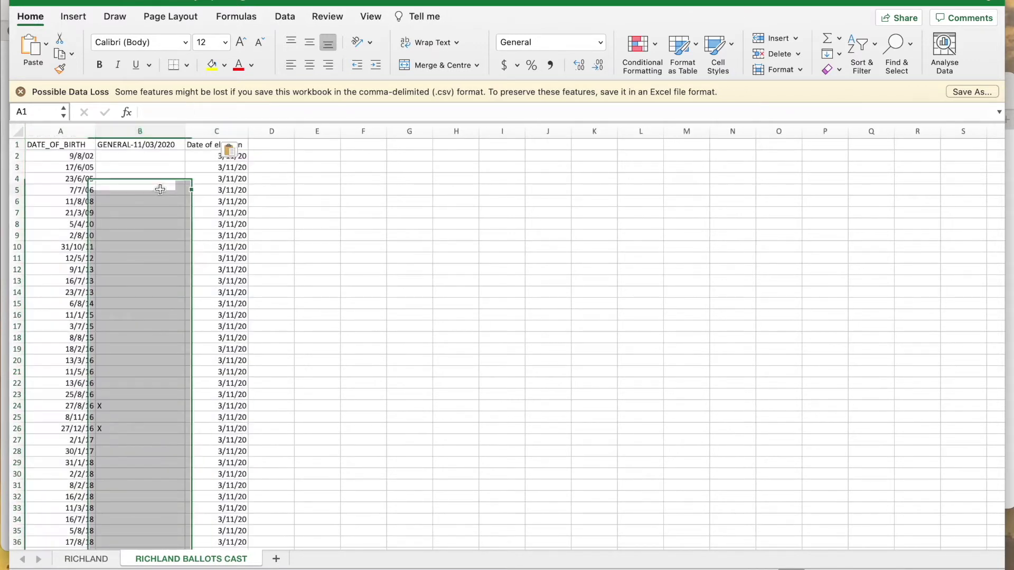
- Select columns A and B down to the last data row and bring up Go To
drag(78, 143, 264, 544)
key(shift+super+Down)
key(ctrl+g)
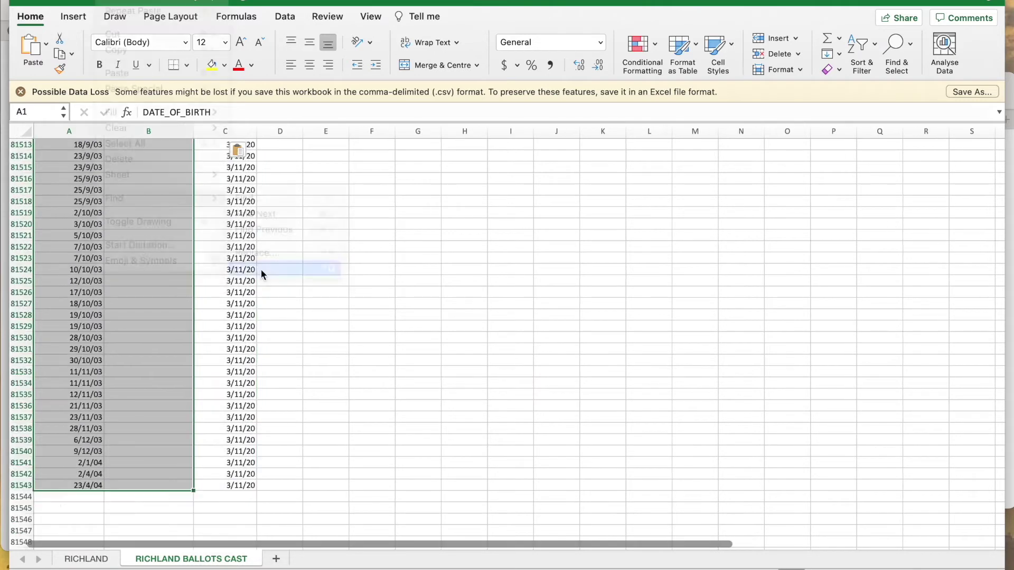
- Select the blank GENERAL-11/03/2020 cells with Go To Special > Blanks and delete their entire rows
click(430, 300)
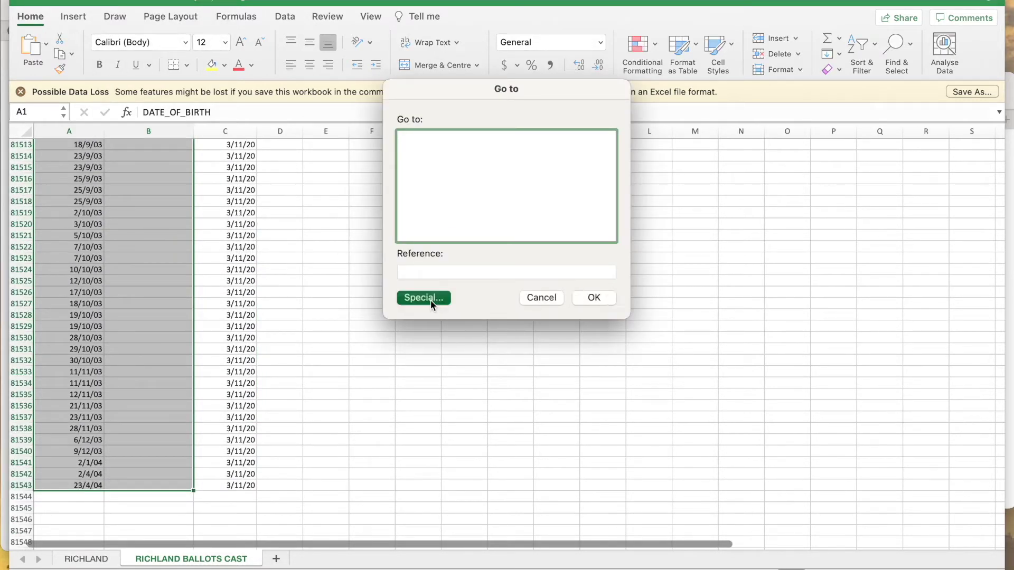
click(405, 172)
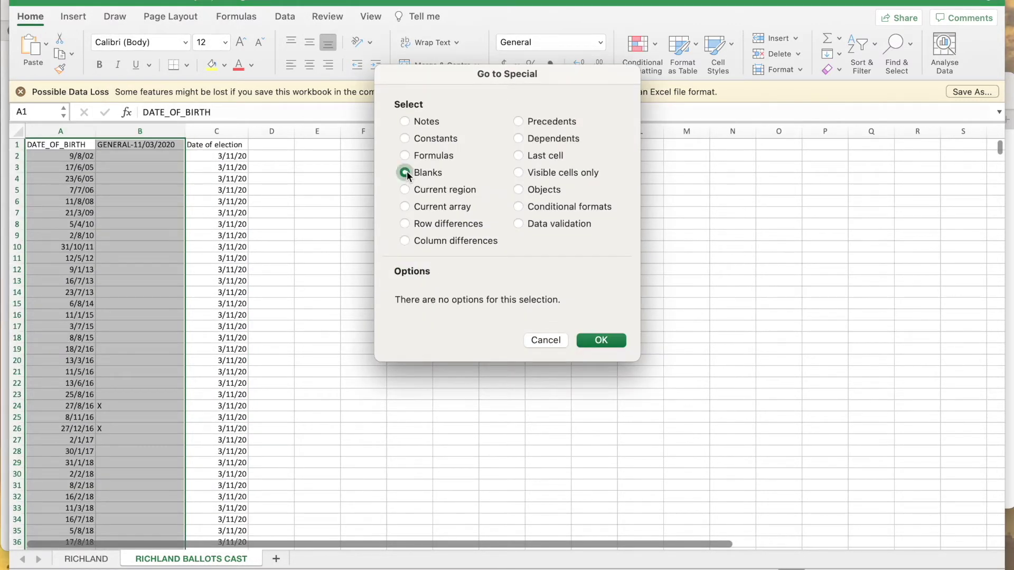
click(617, 340)
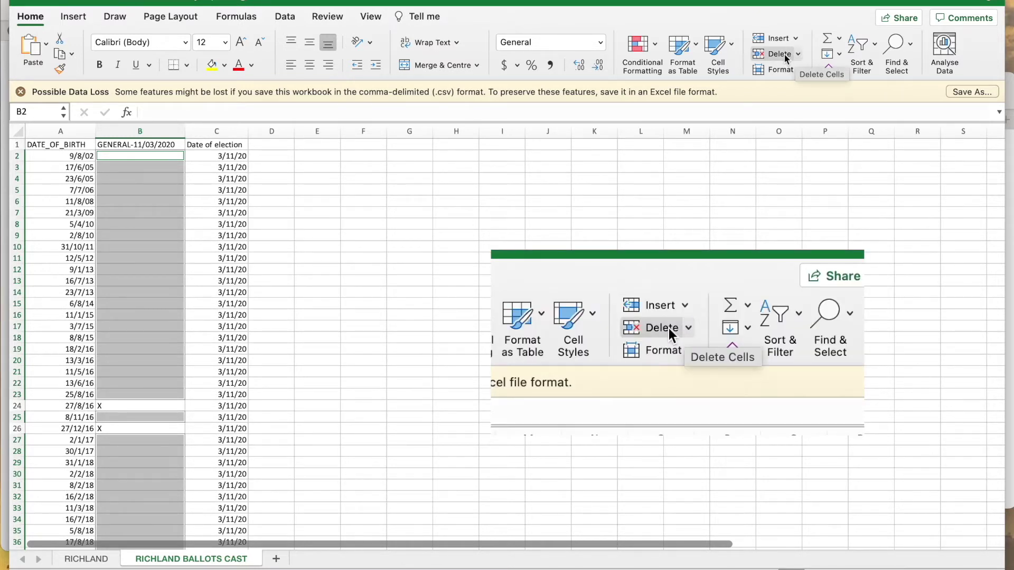
click(798, 55)
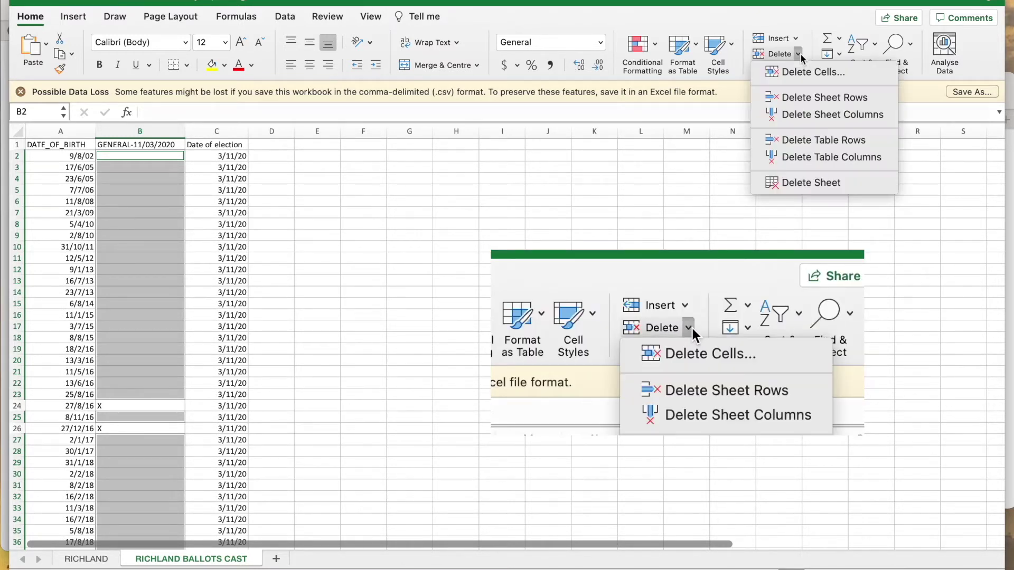
click(797, 98)
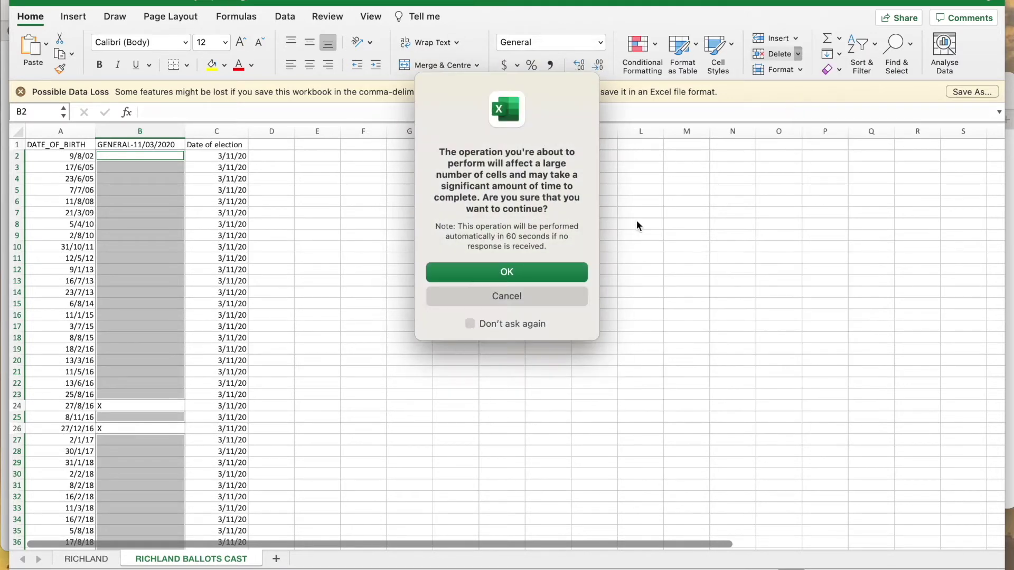
click(526, 276)
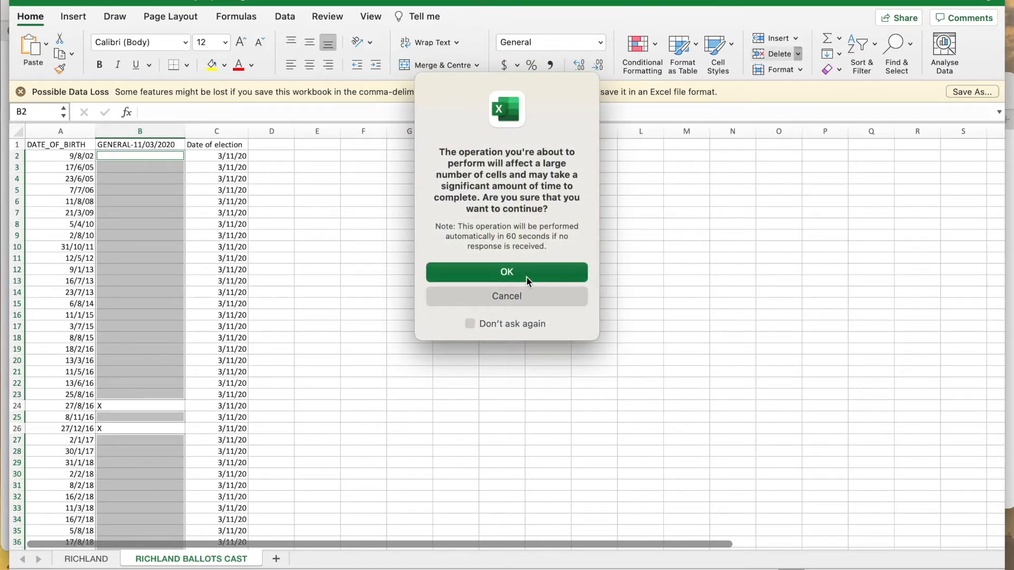
- Head D1 'Age', enter =DATEDIF(A2,C2,"y") in D2, and fill it down column D
click(262, 147)
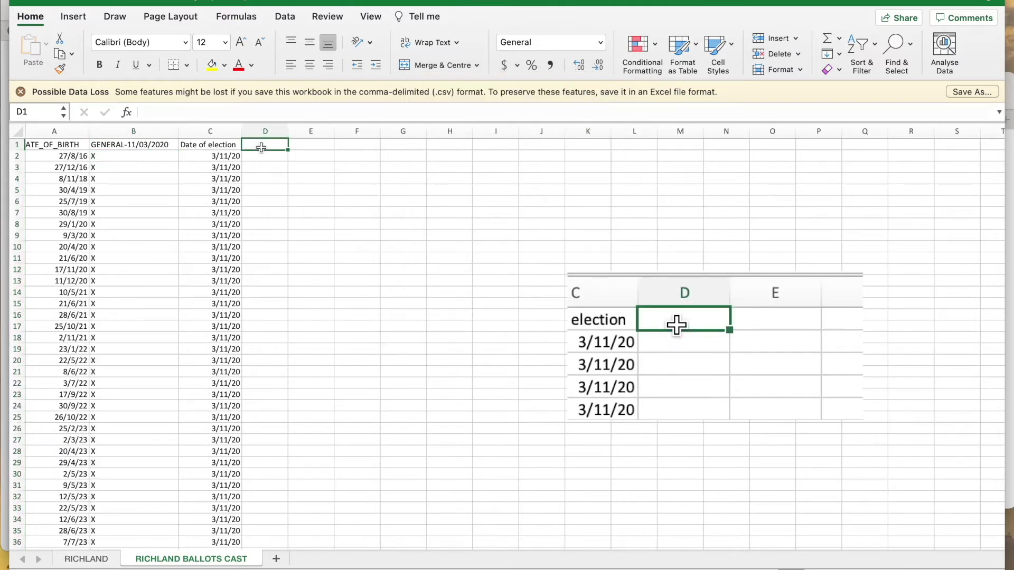
text(Age)
click(259, 157)
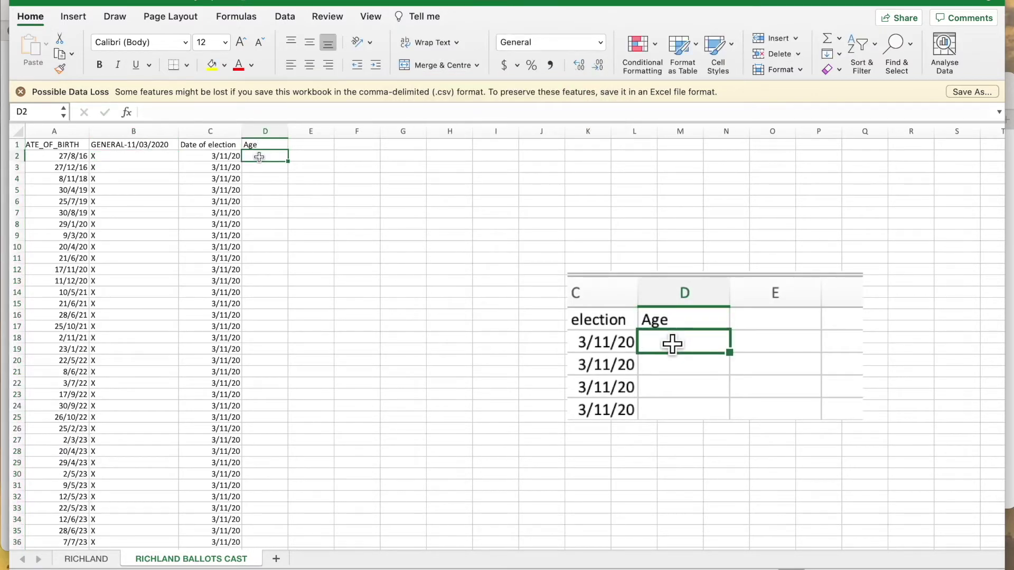
text(=DATE)
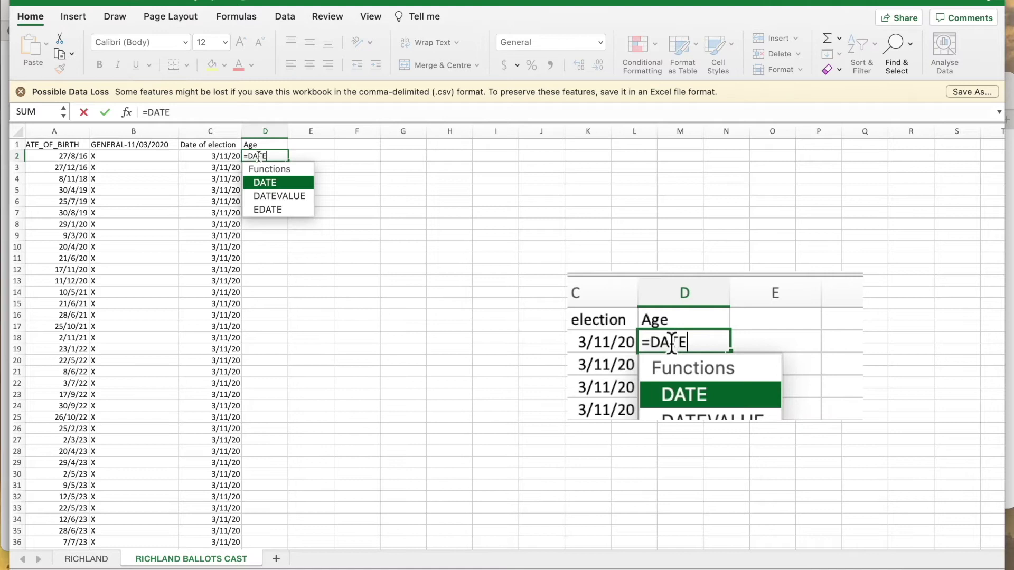
text(DIF()
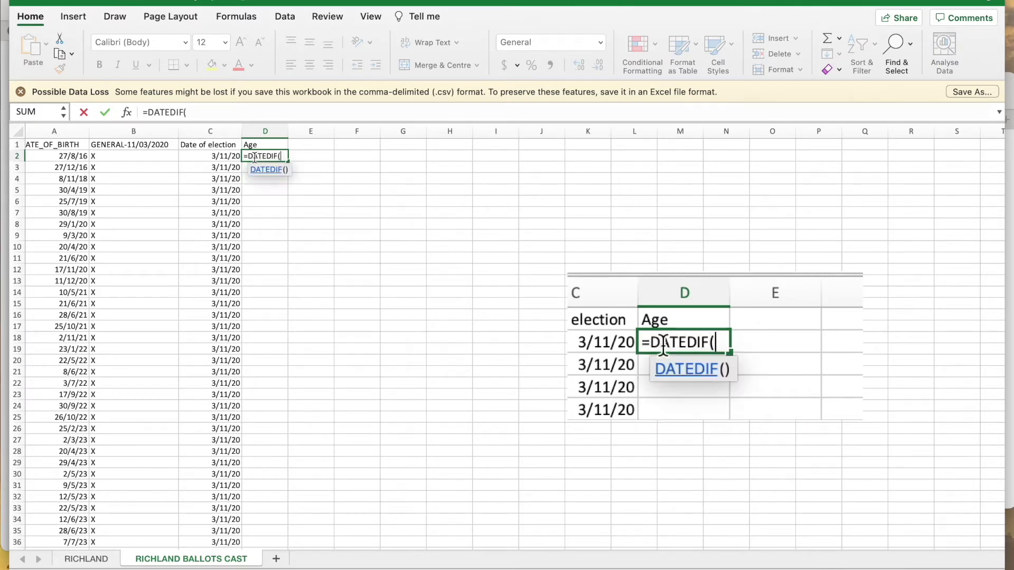
click(82, 154)
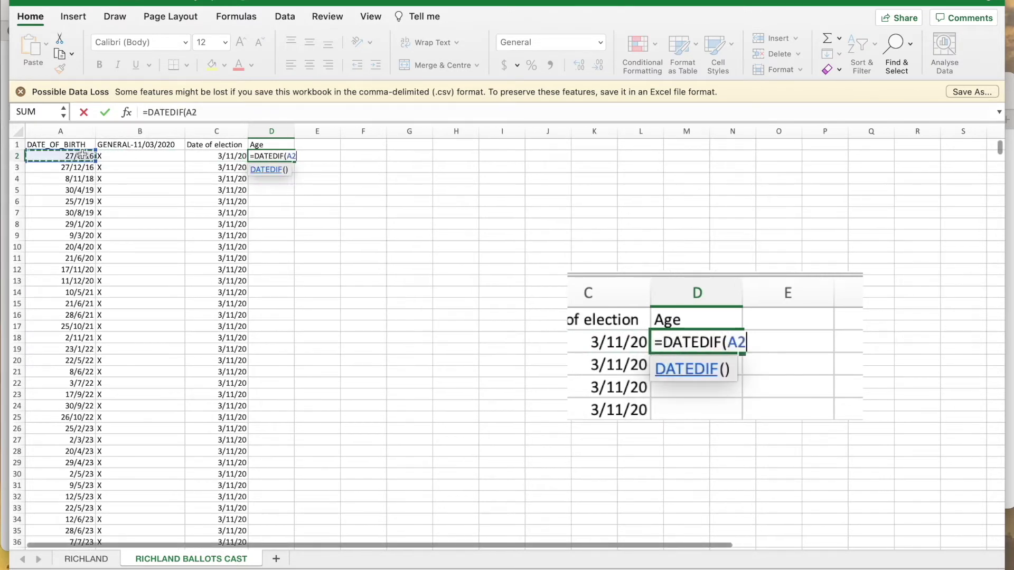
text(,)
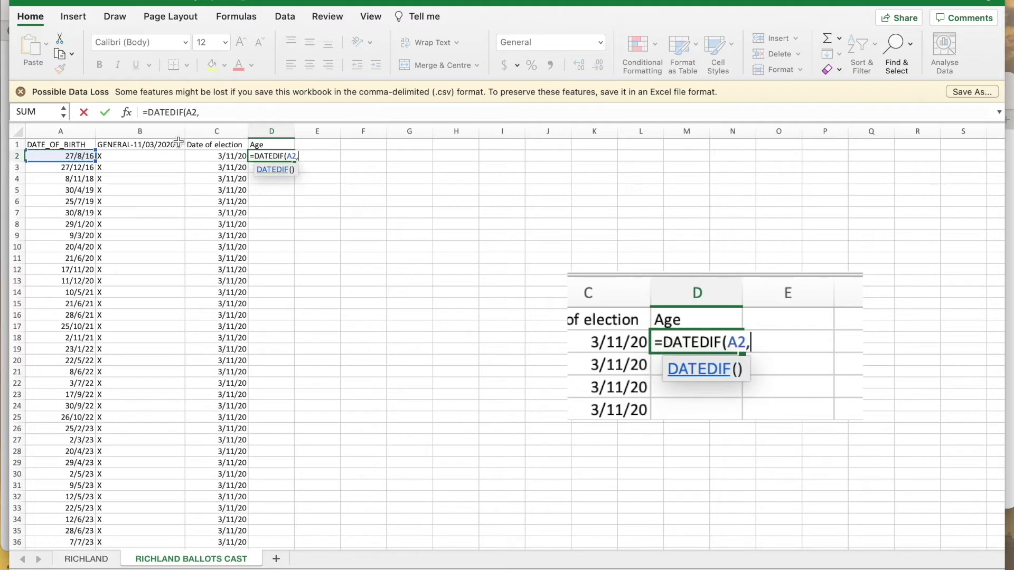
click(227, 157)
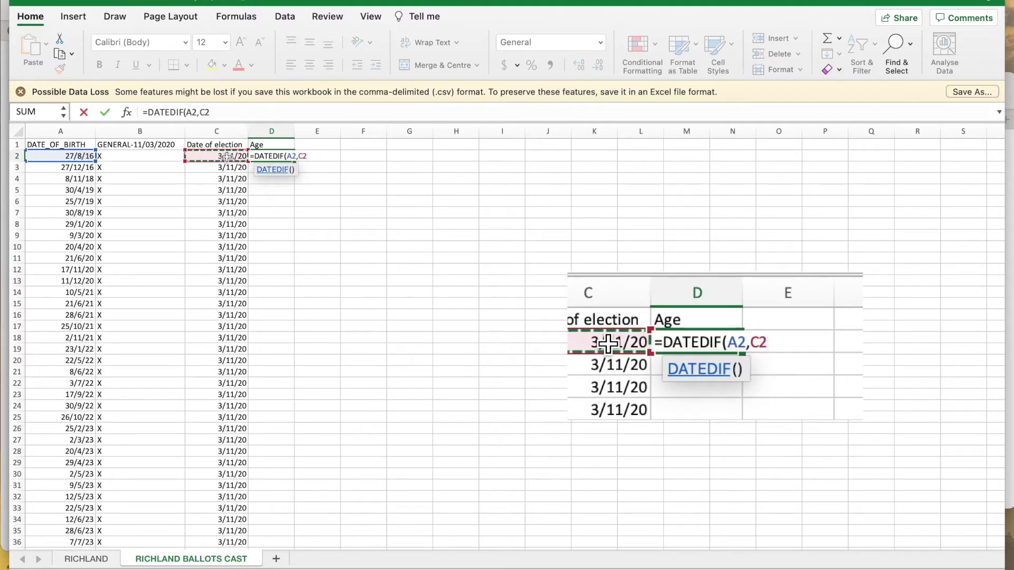
text(,"y")
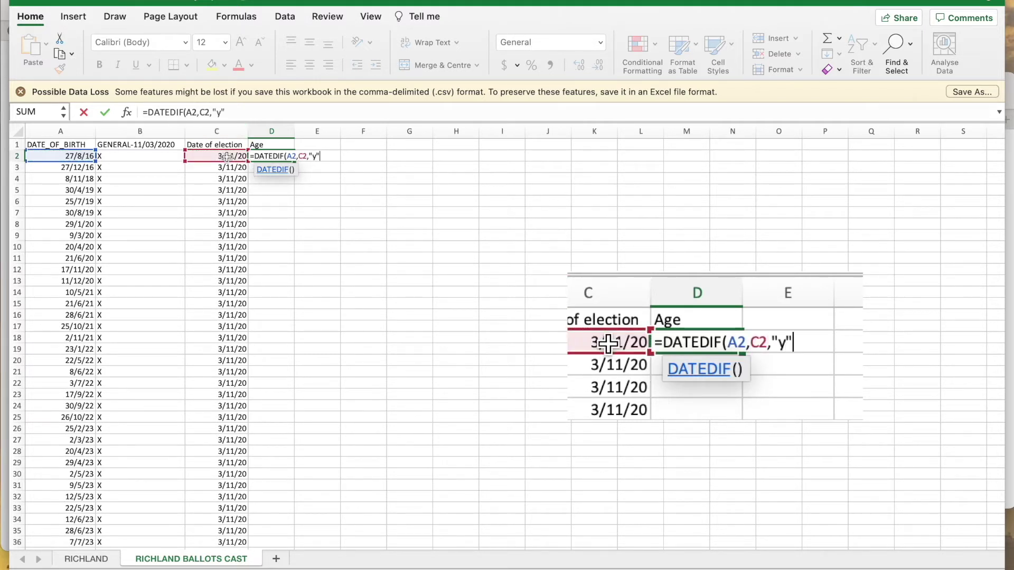
text())
key(Return)
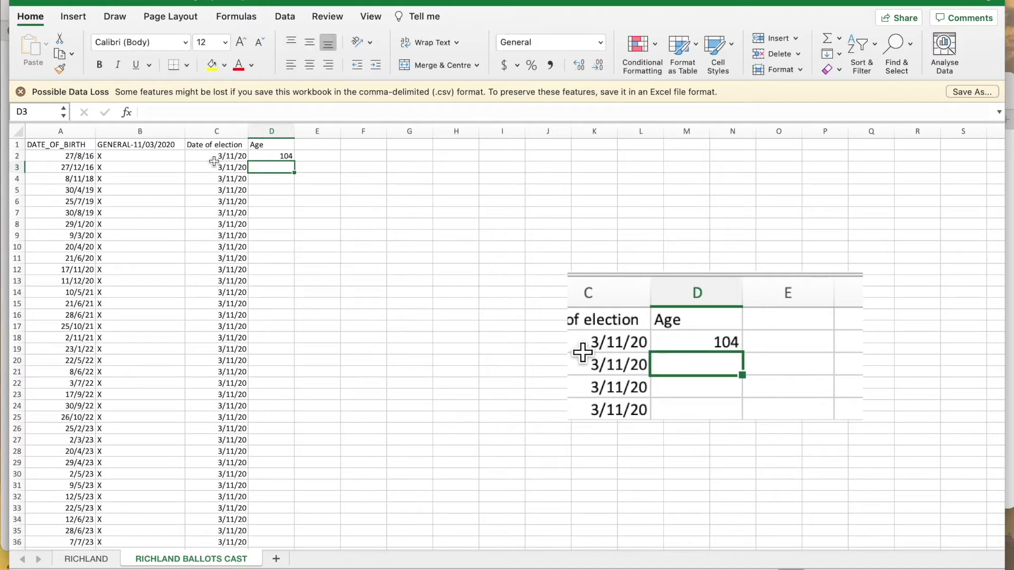
click(274, 153)
drag(294, 161, 281, 543)
- Head E1 'Age' and fill column E with the series 16, 17, 18 onward
click(329, 145)
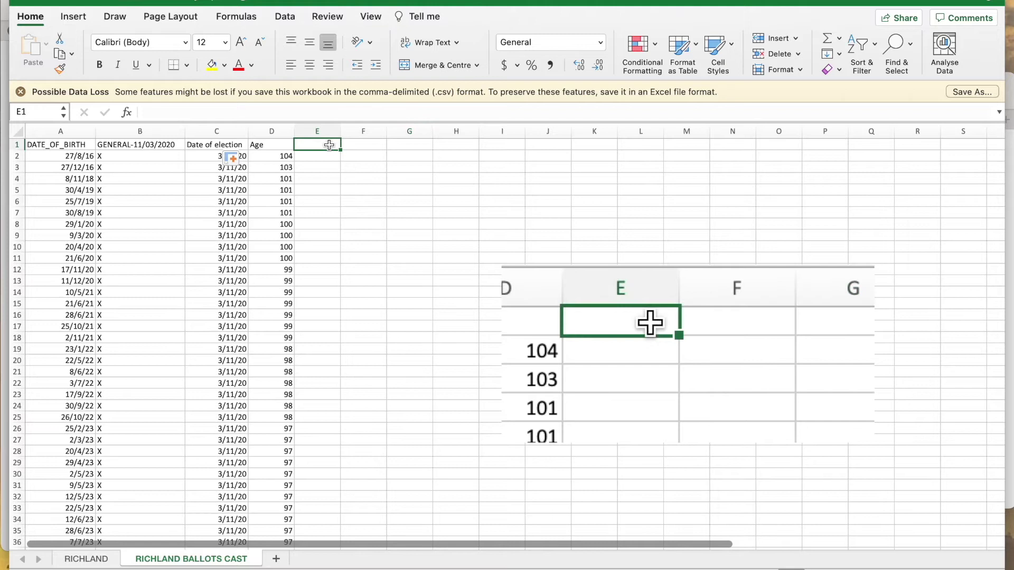
text(Age)
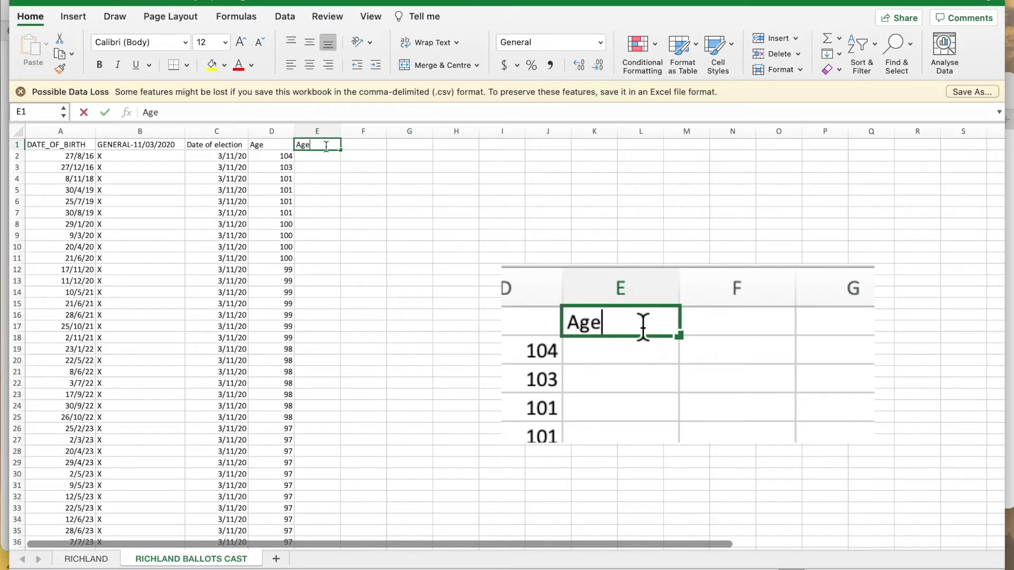
click(320, 156)
text(1)
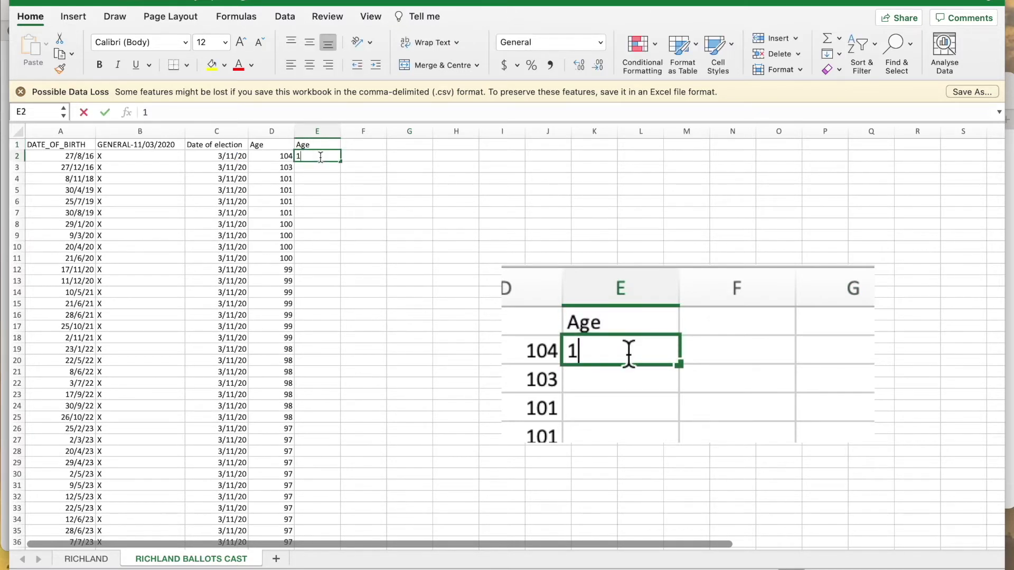
text(6)
click(316, 168)
text(17)
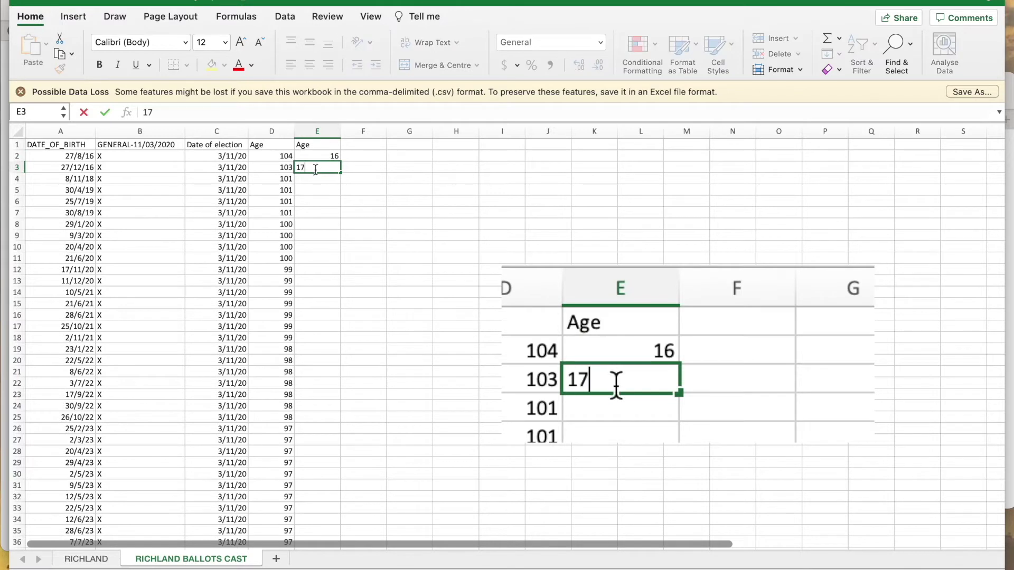
click(314, 178)
text(18)
click(321, 201)
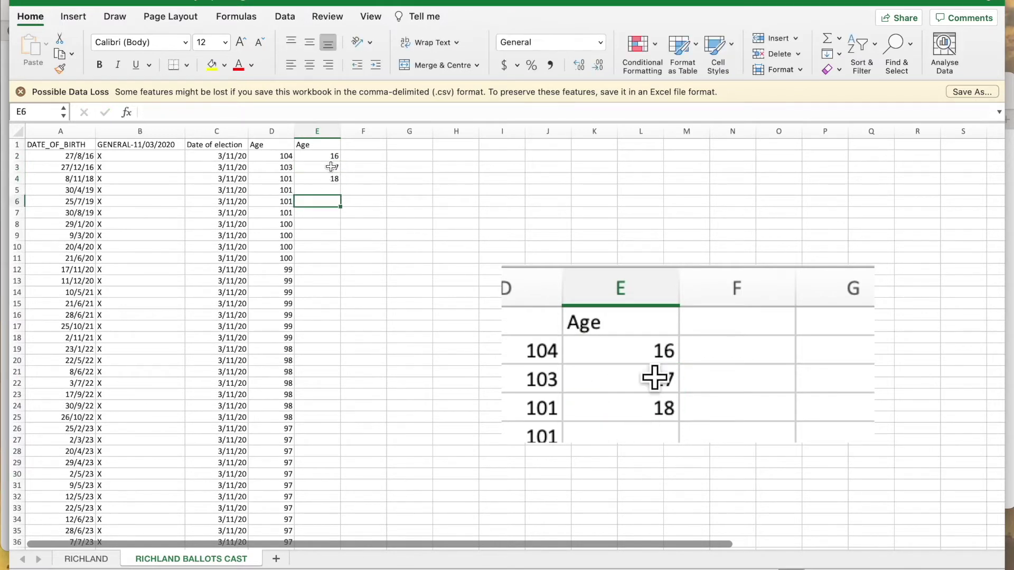
drag(333, 155, 337, 179)
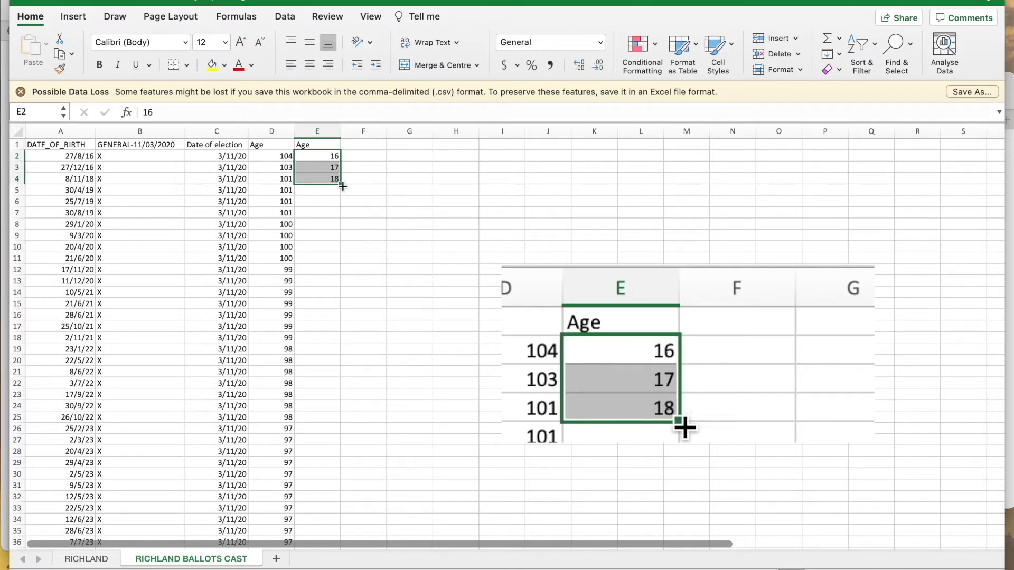
double_click(343, 186)
- Head F1 'Number of ballots cast at that age' and widen column F to fit
click(362, 145)
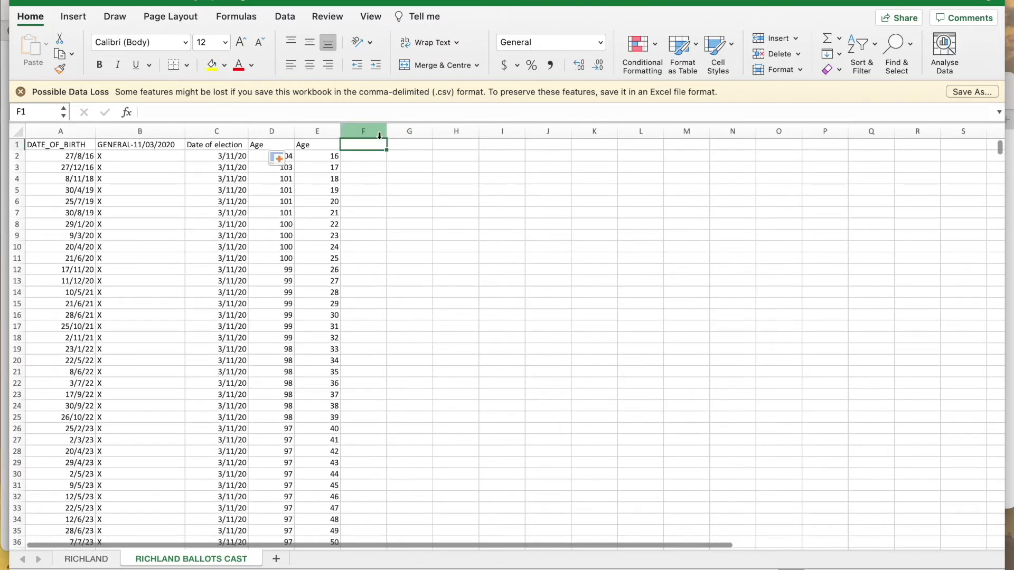
drag(387, 131, 446, 131)
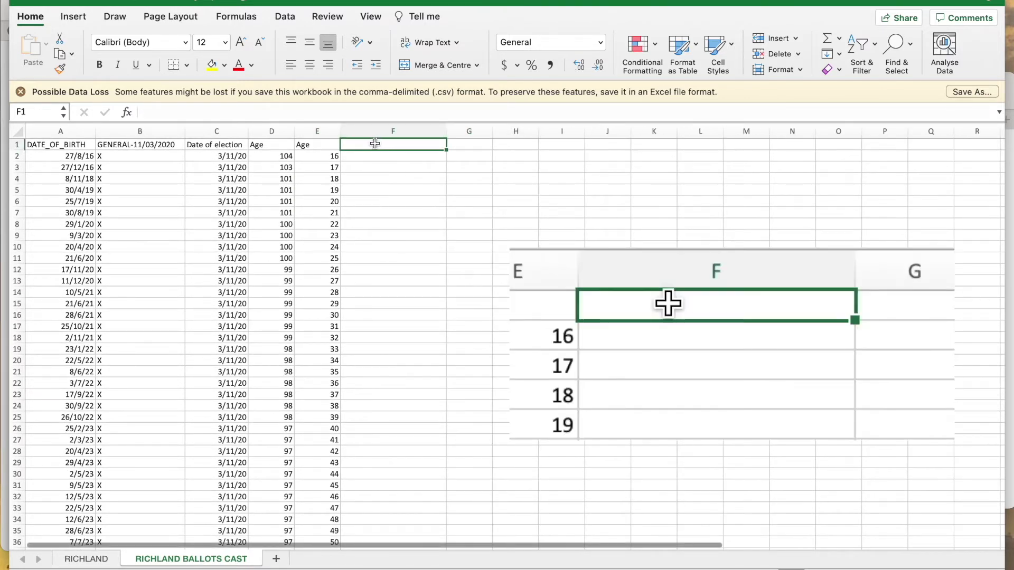
text(Number)
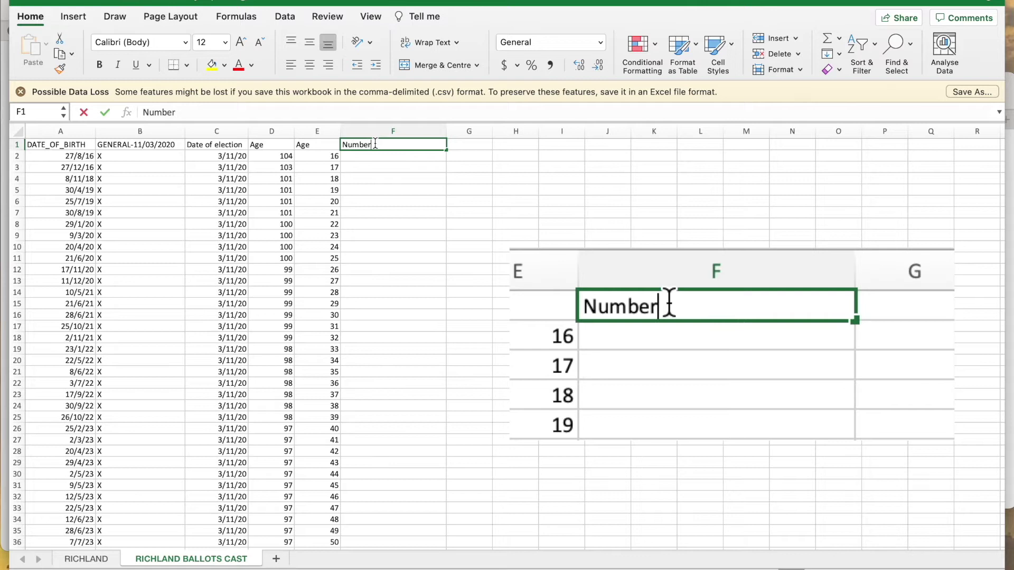
text( of ballots cas)
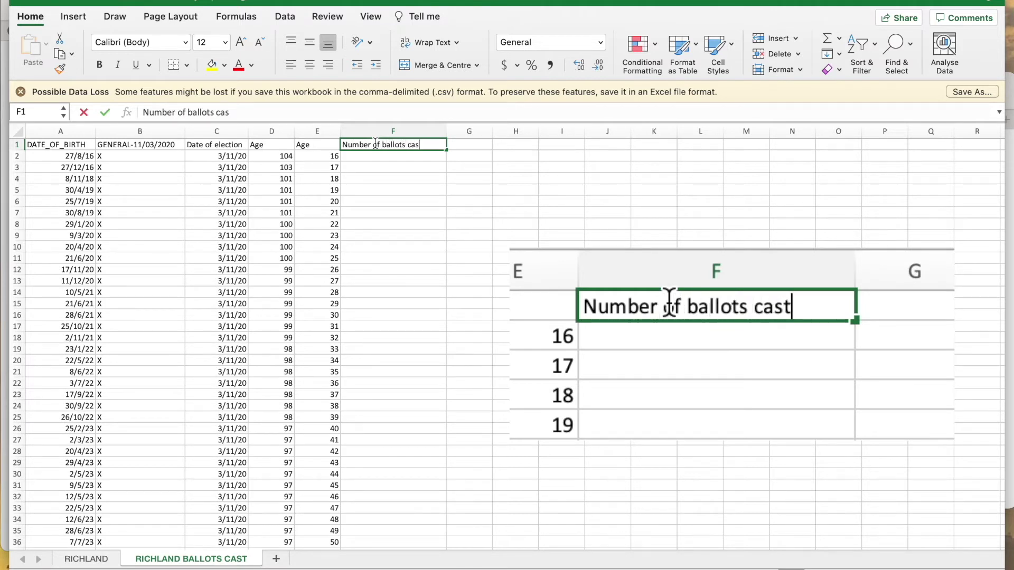
text(t at that age)
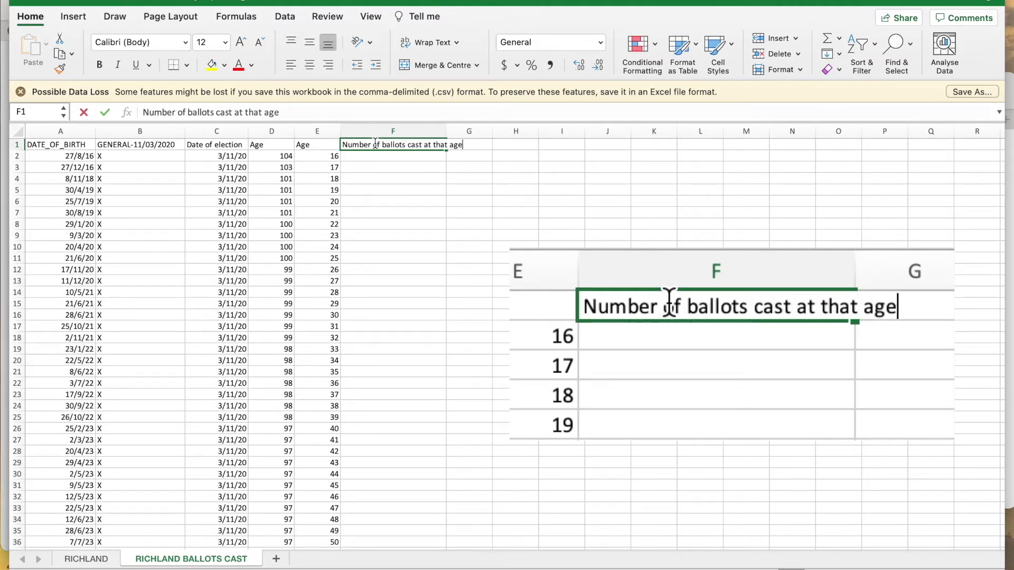
key(Return)
drag(446, 131, 477, 131)
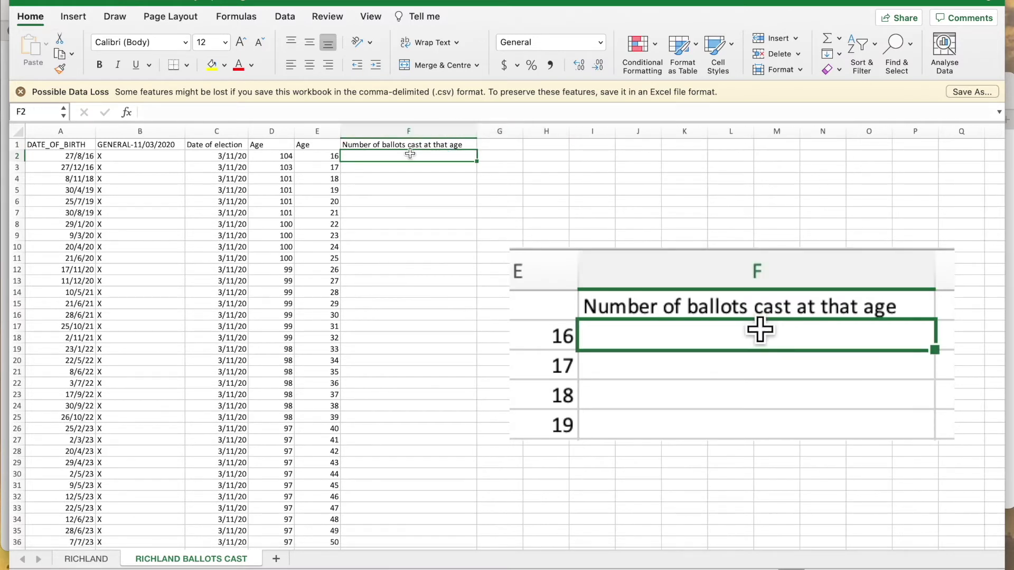
- Enter =COUNTIF($D2:$D59442,E2) in F2
text(=COUN)
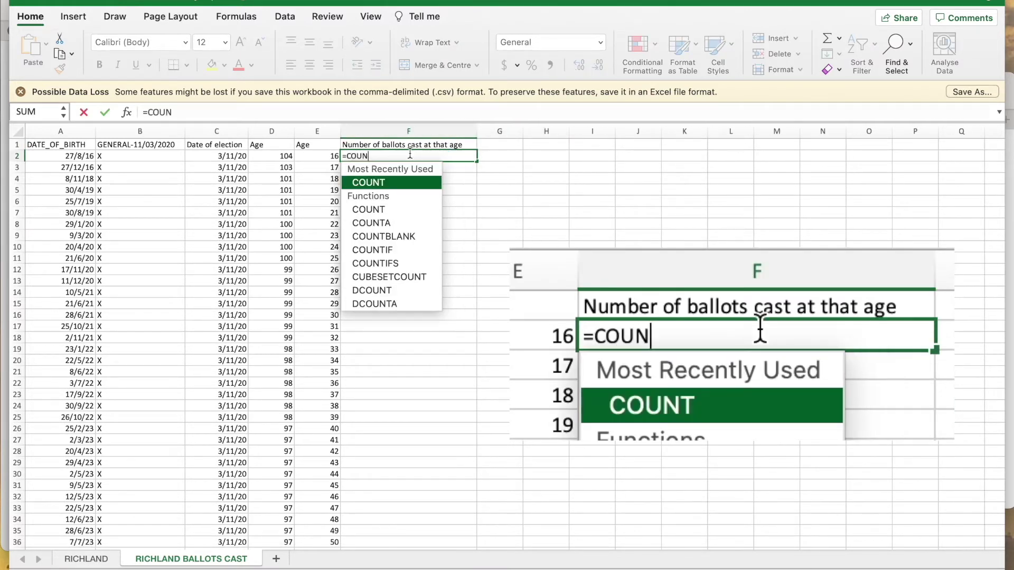
text(TIF()
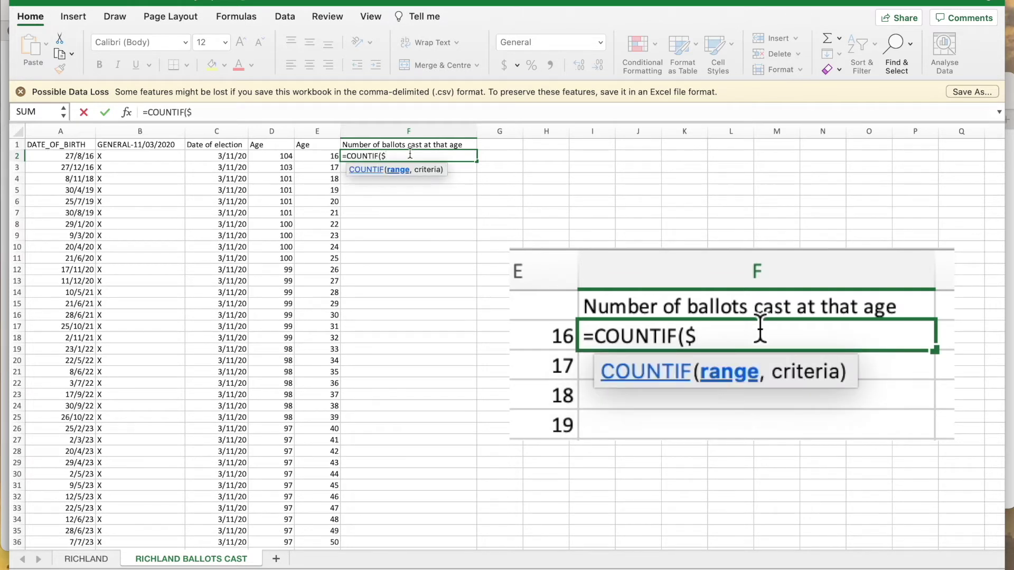
text($D@)
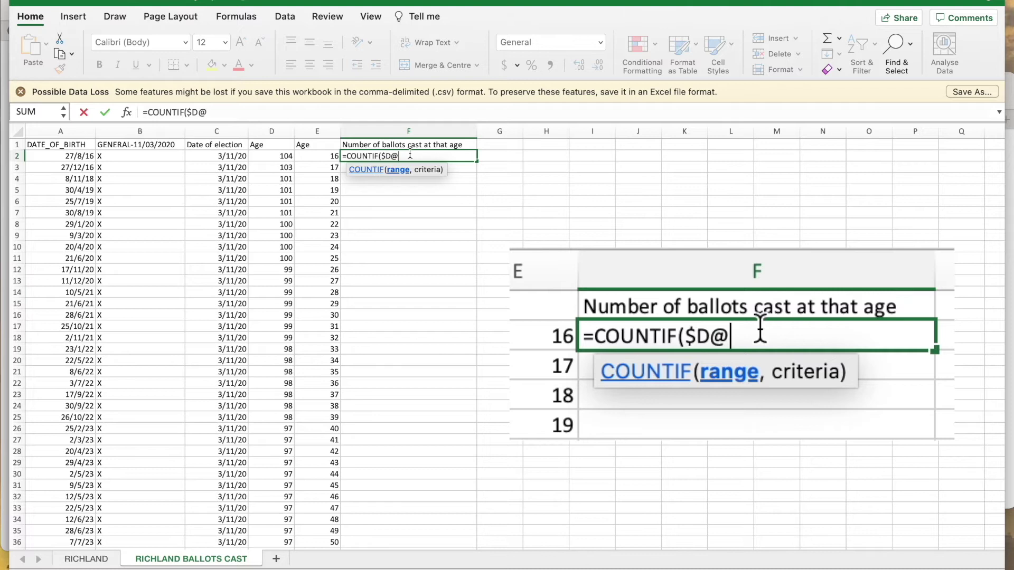
key(BackSpace)
text(2)
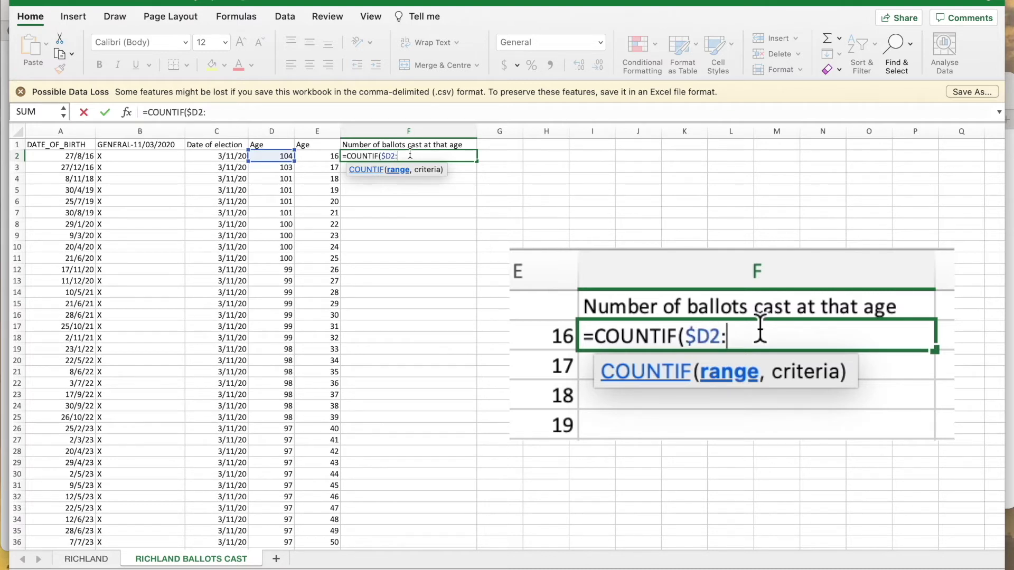
text(:$D)
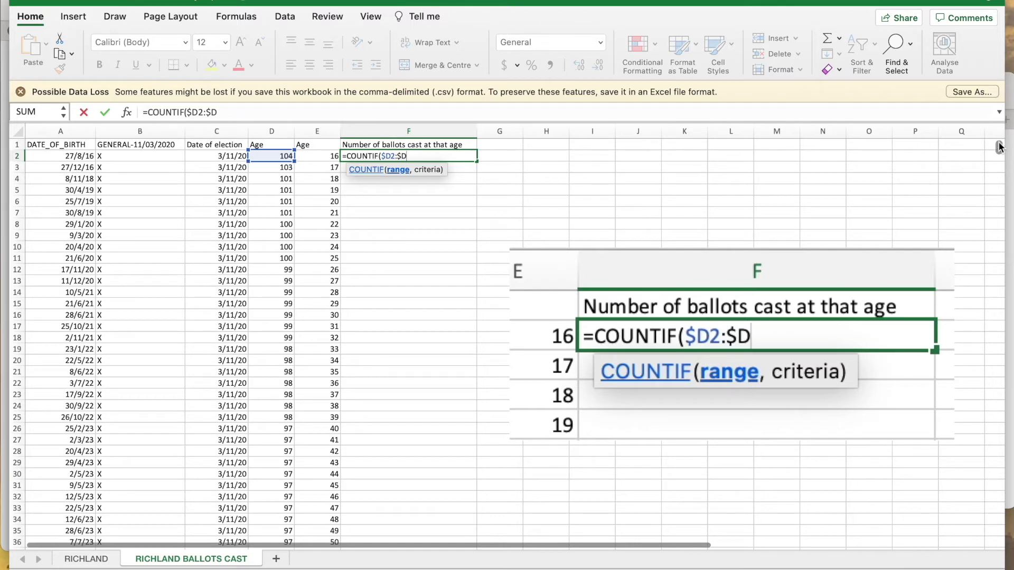
drag(999, 146, 980, 428)
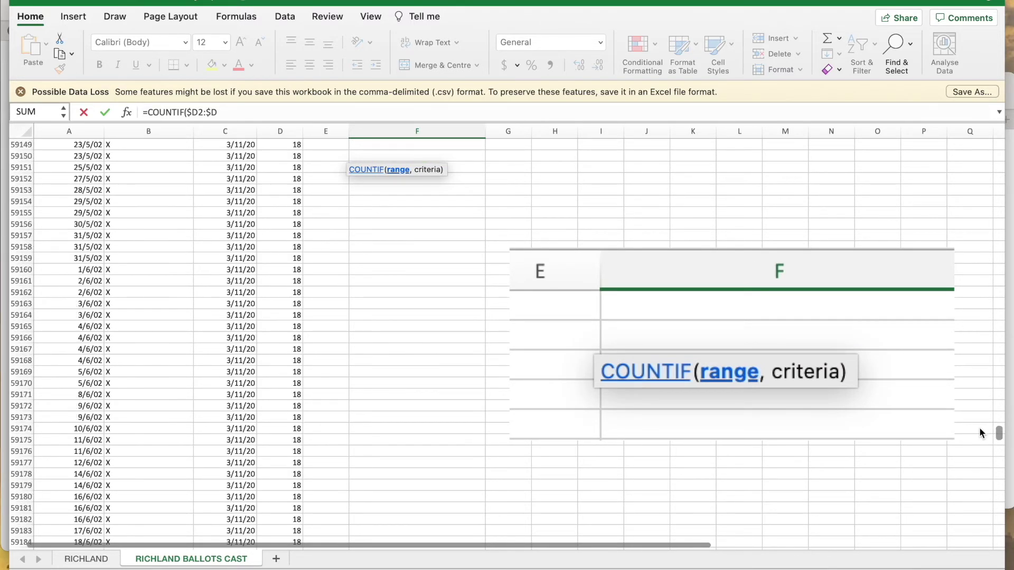
scroll(443, 386, down, 15)
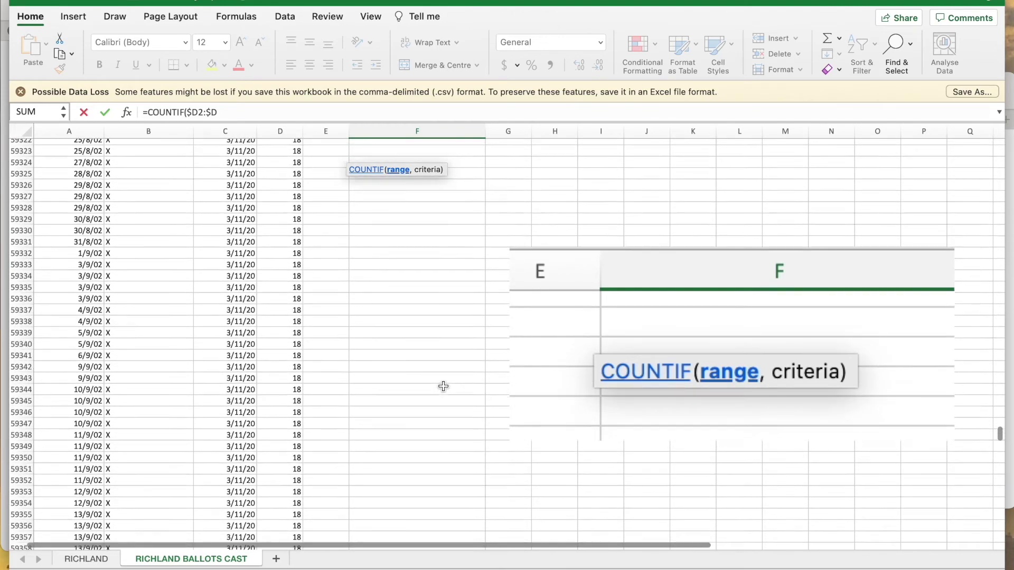
scroll(443, 386, down, 10)
scroll(444, 387, up, 5)
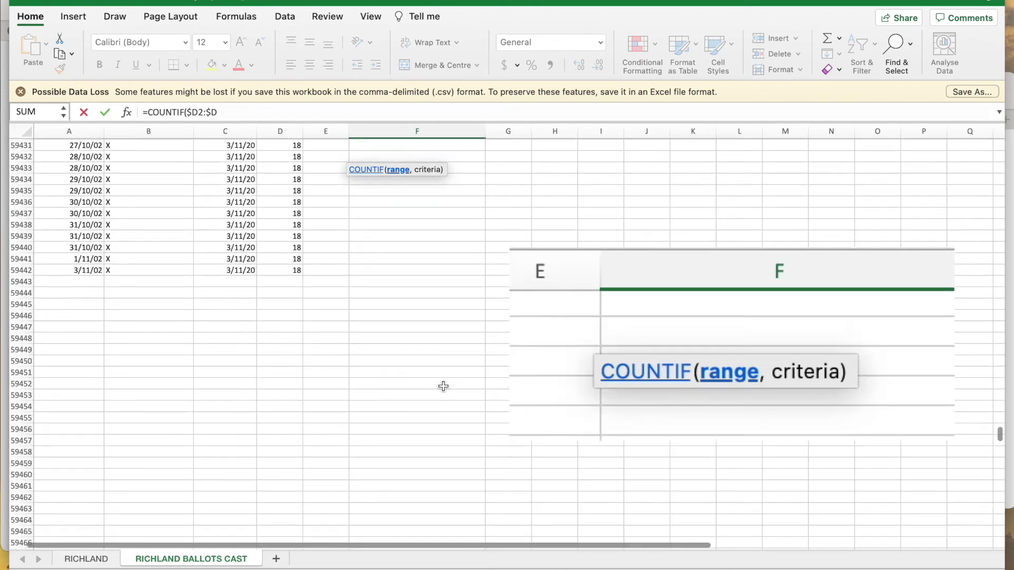
scroll(443, 386, up, 3)
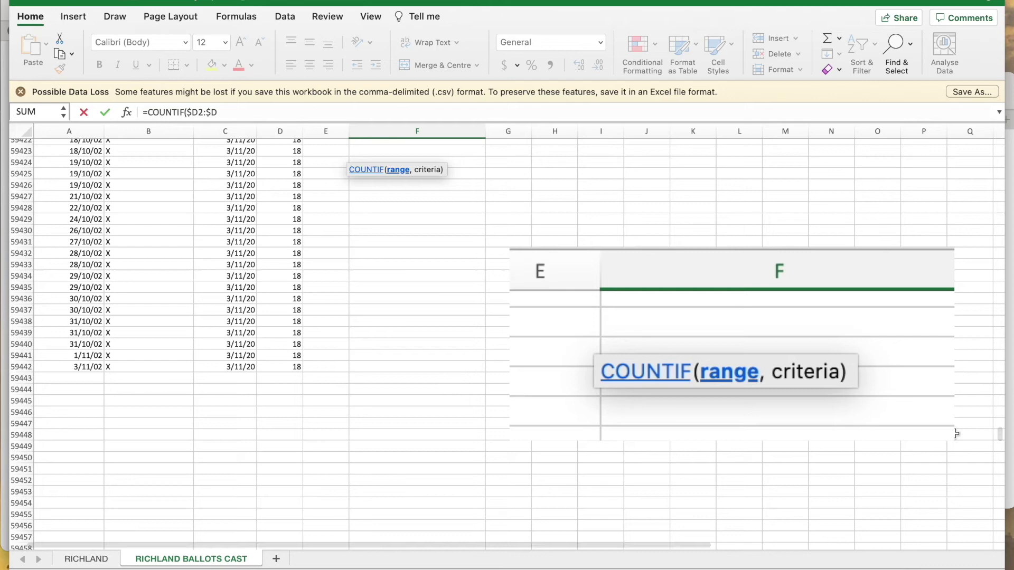
drag(999, 439, 1000, 147)
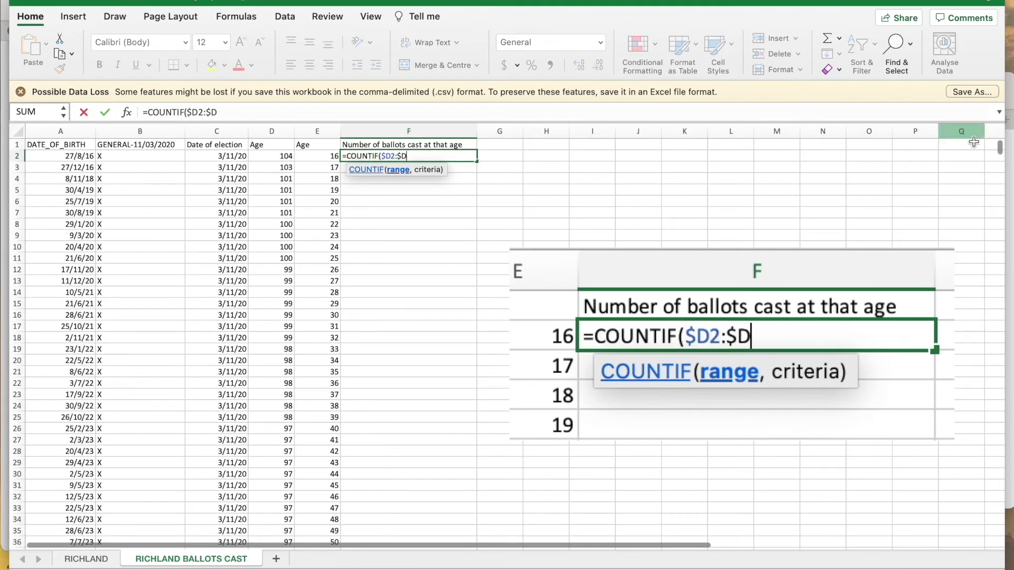
text(59442)
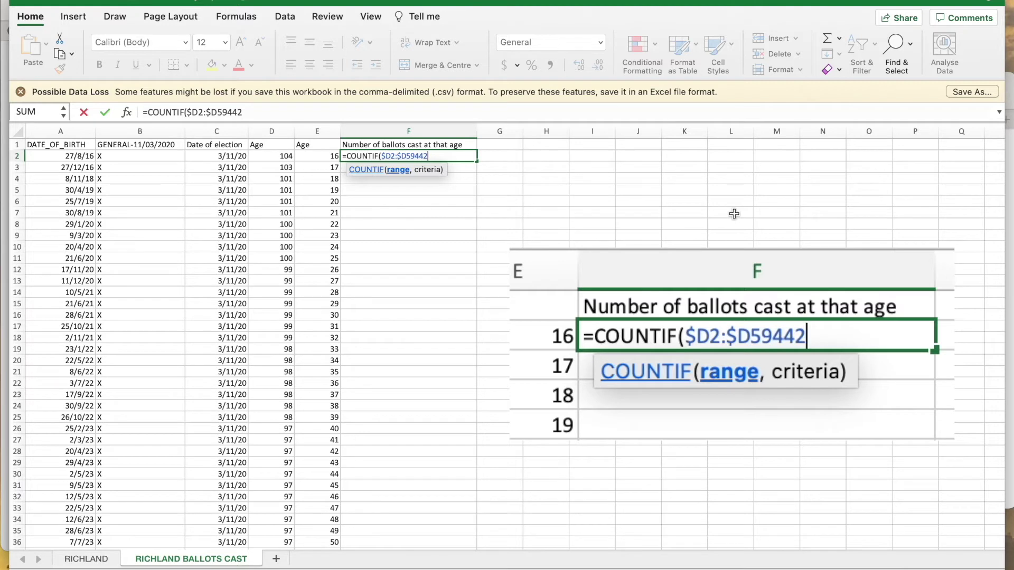
text(,)
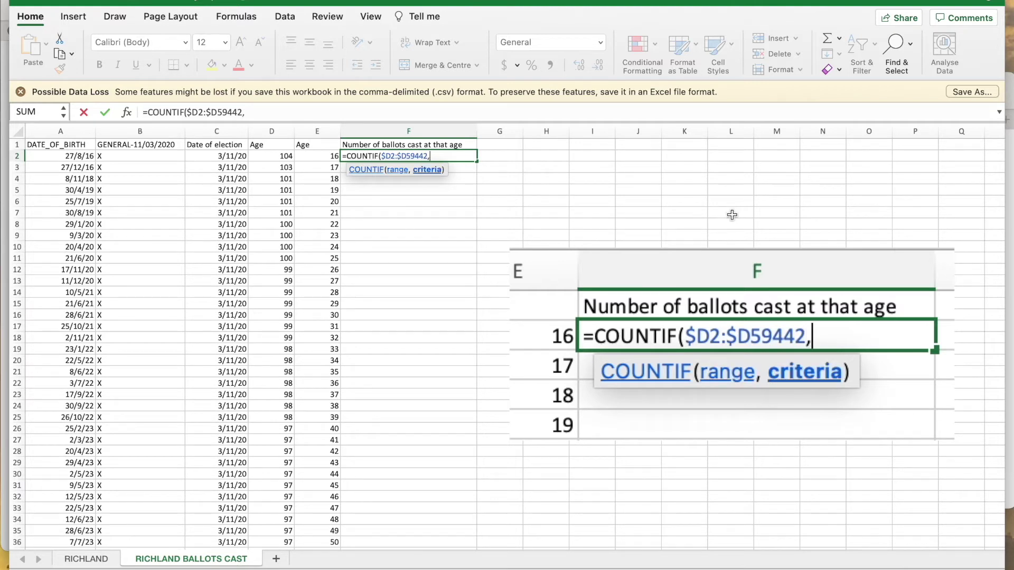
text(E2))
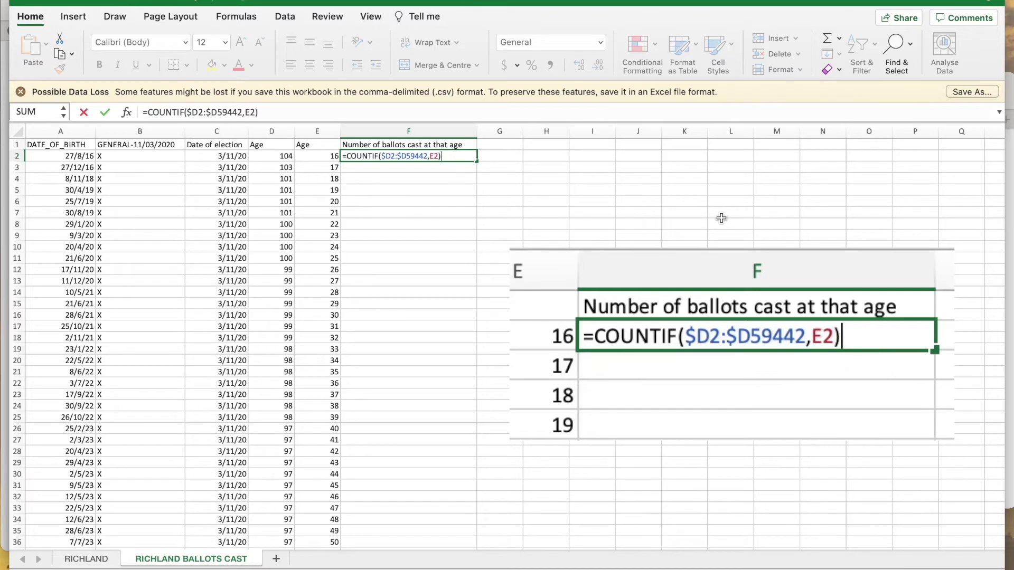
key(Return)
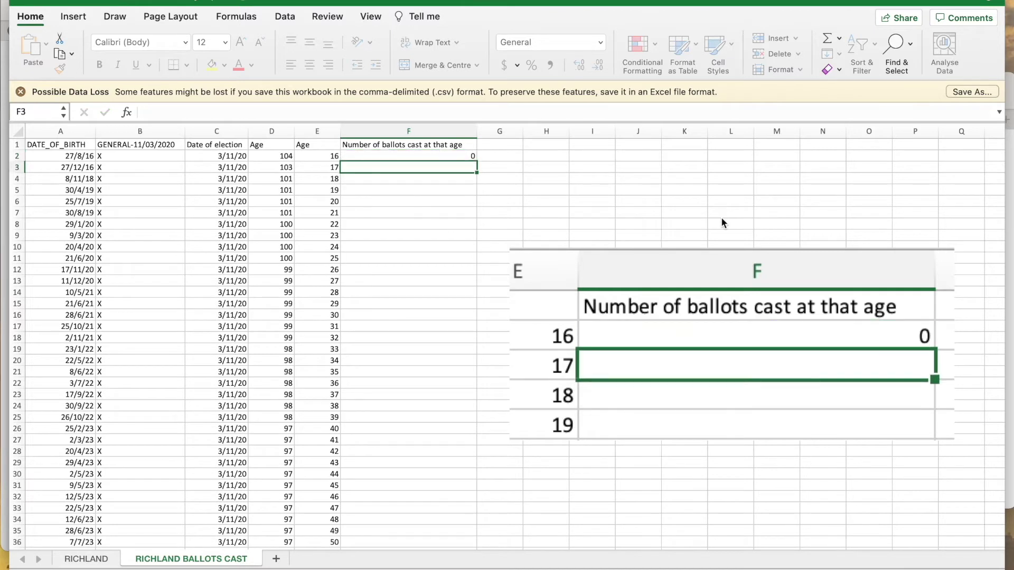
- Fill the COUNTIF formula down to F100 and select the resulting ballot counts
click(460, 155)
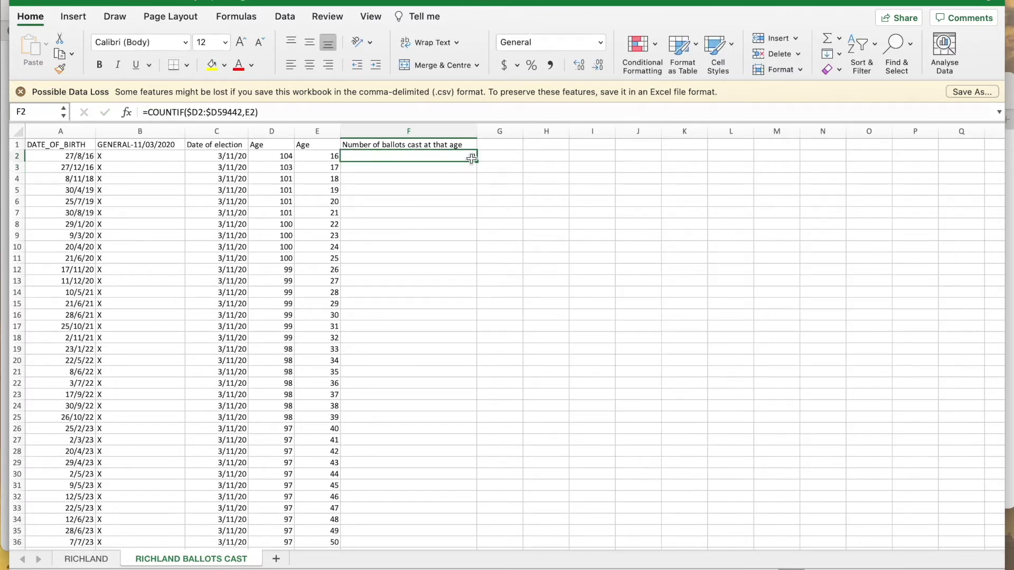
drag(478, 163, 449, 435)
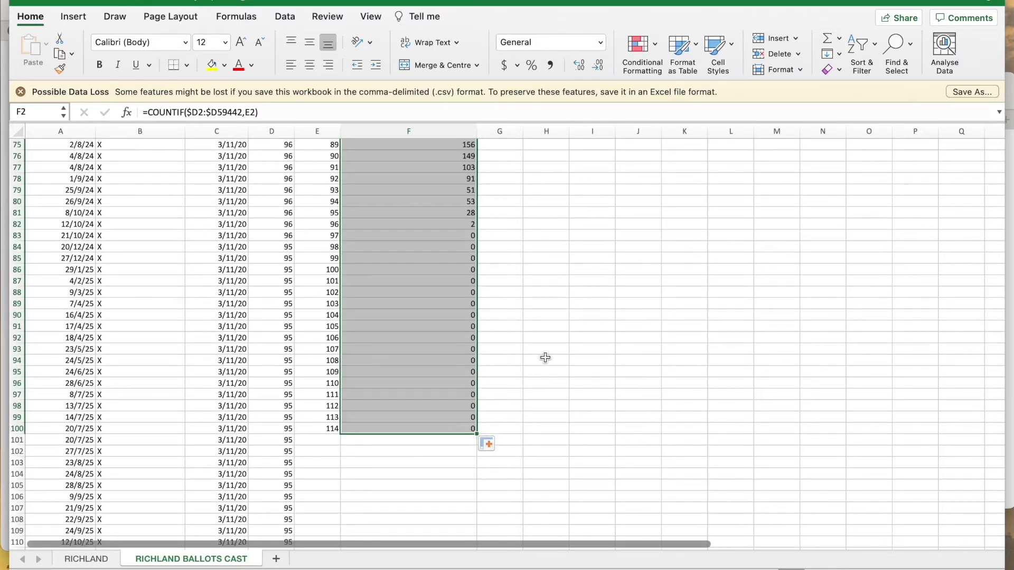
click(585, 369)
scroll(510, 320, up, 20)
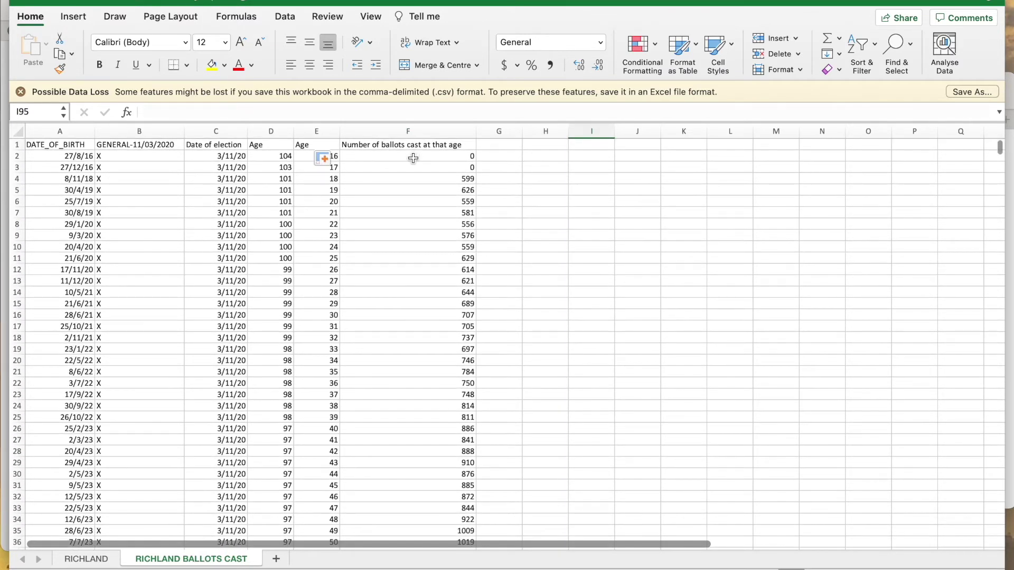
drag(414, 155, 393, 288)
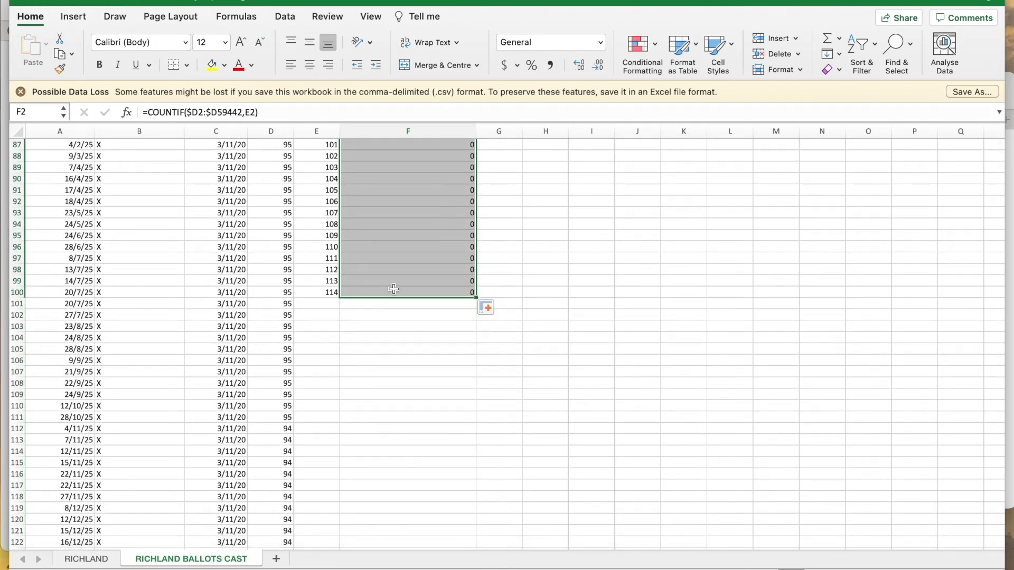
- Copy the F2:F100 ballot counts and paste them as values into RICHLAND's G2, widening column G
click(111, 0)
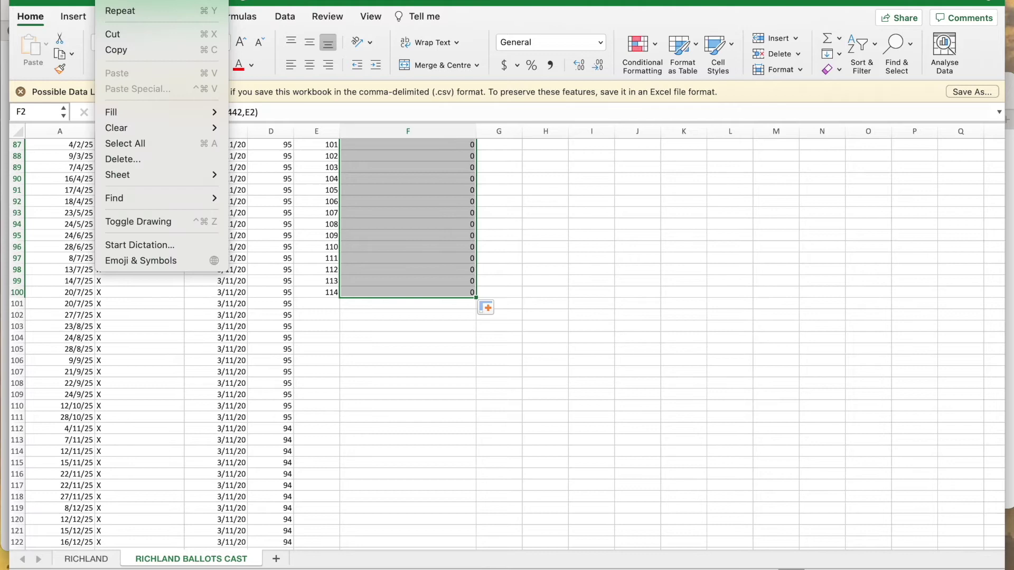
click(124, 48)
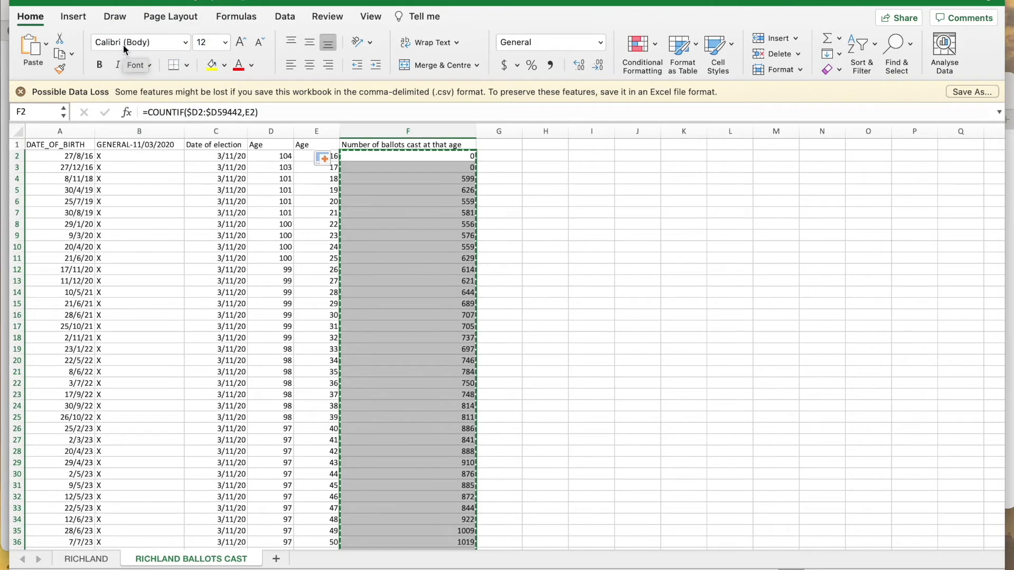
click(100, 560)
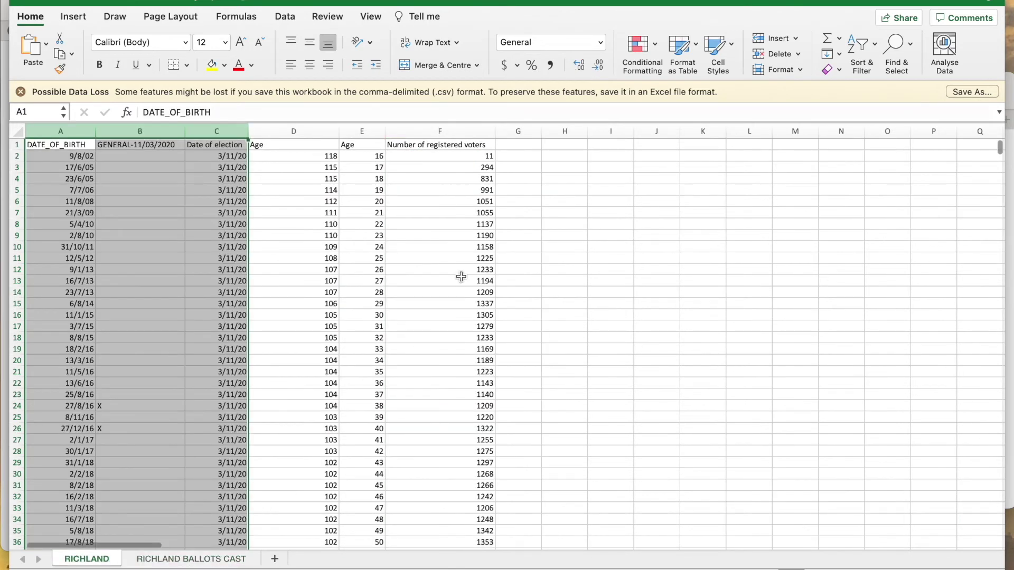
click(527, 156)
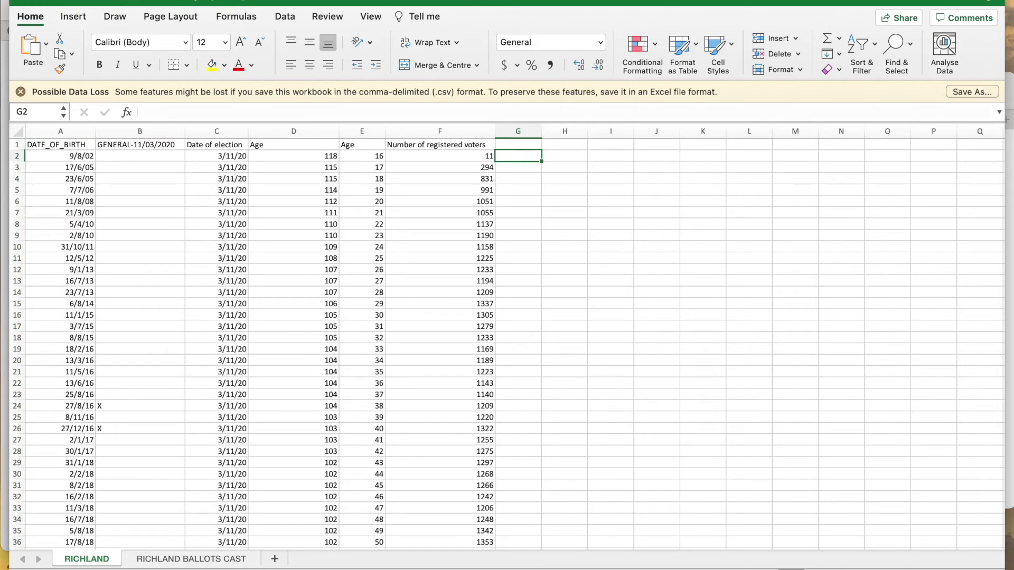
click(105, 1)
click(138, 87)
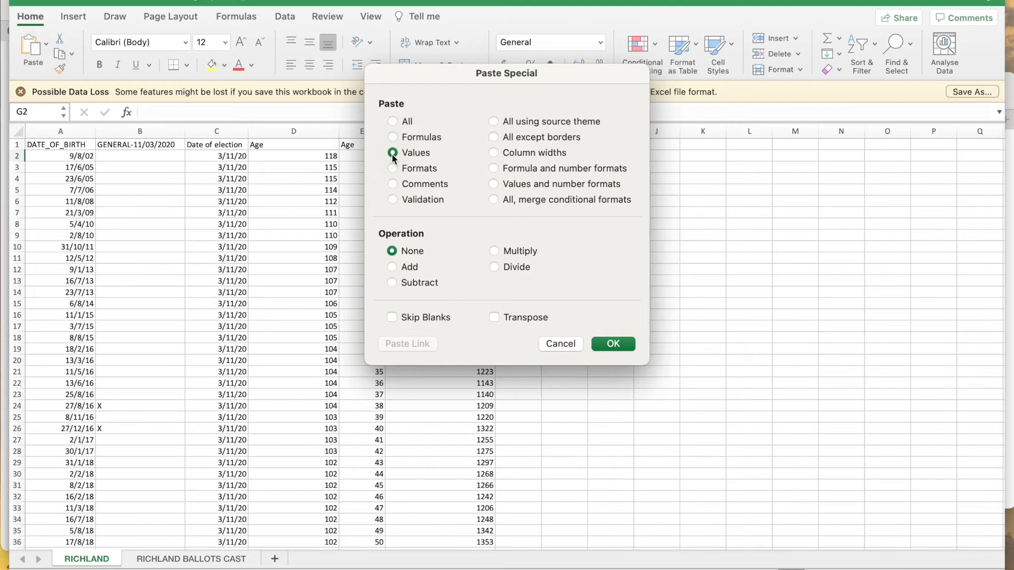
click(613, 344)
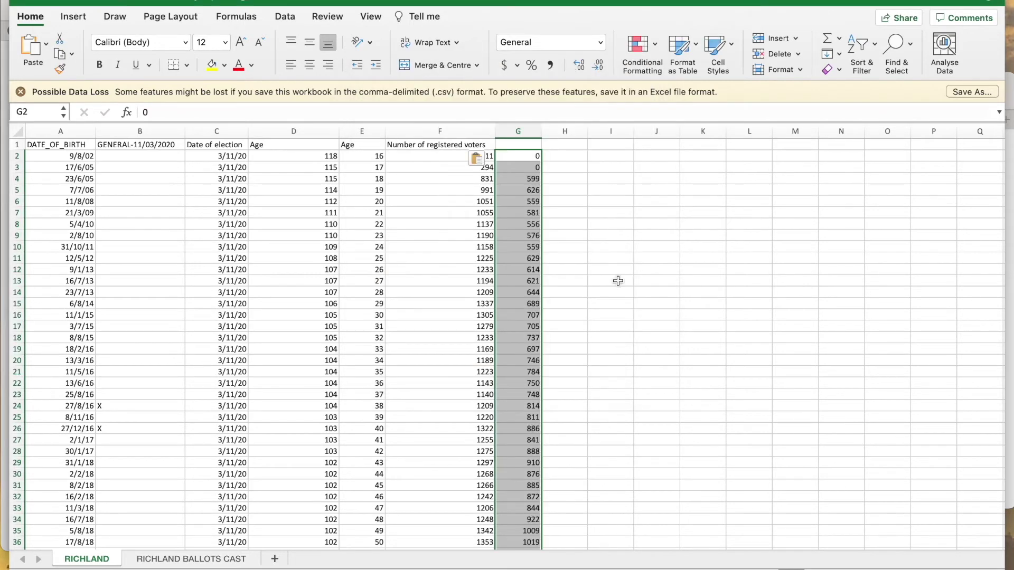
drag(542, 131, 573, 131)
click(629, 190)
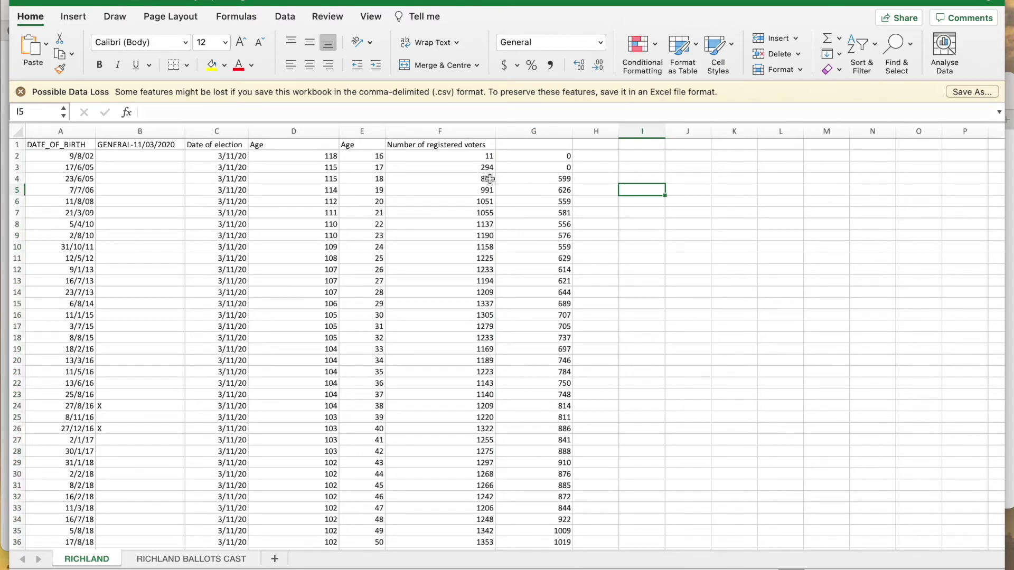
- Insert a line chart of columns F and G down to age 98 and drag it larger
drag(471, 156, 524, 317)
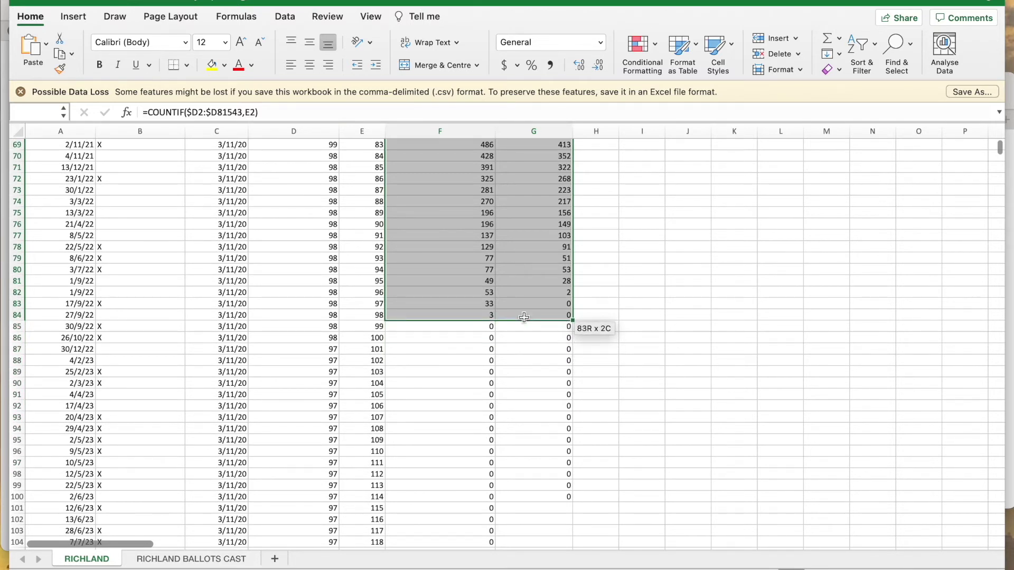
drag(524, 317, 524, 317)
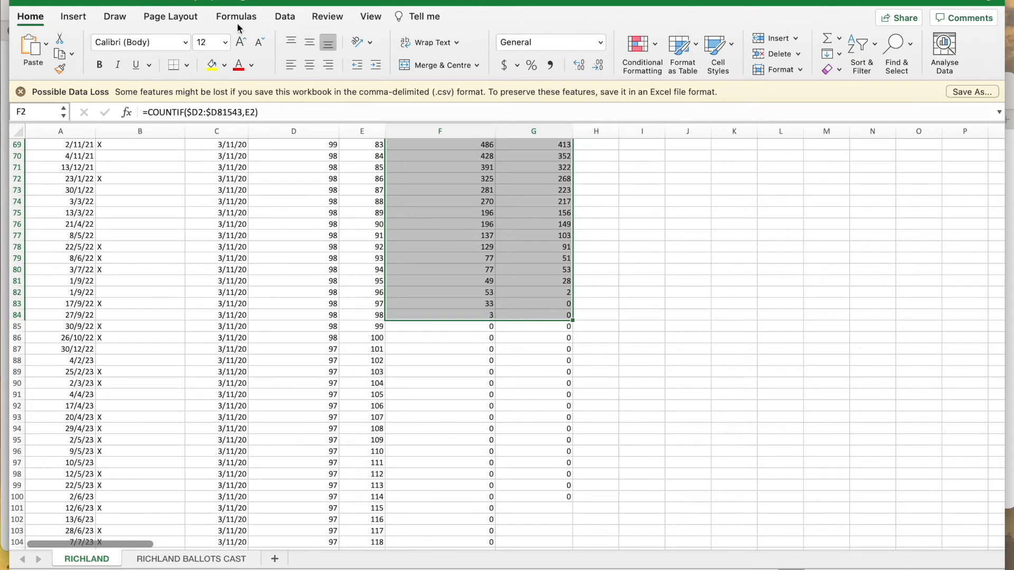
click(79, 0)
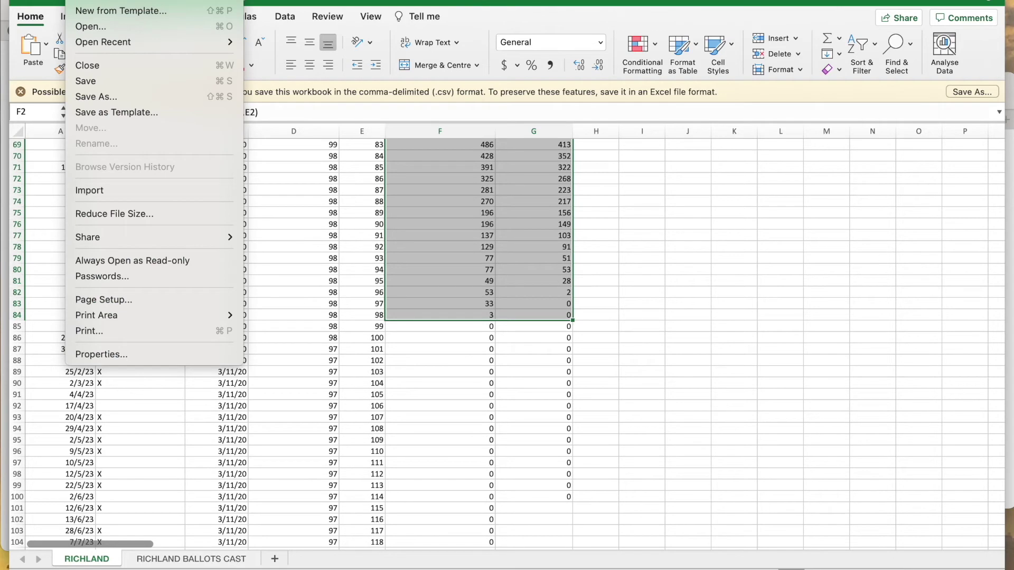
mouse_move(174, 0)
mouse_move(207, 66)
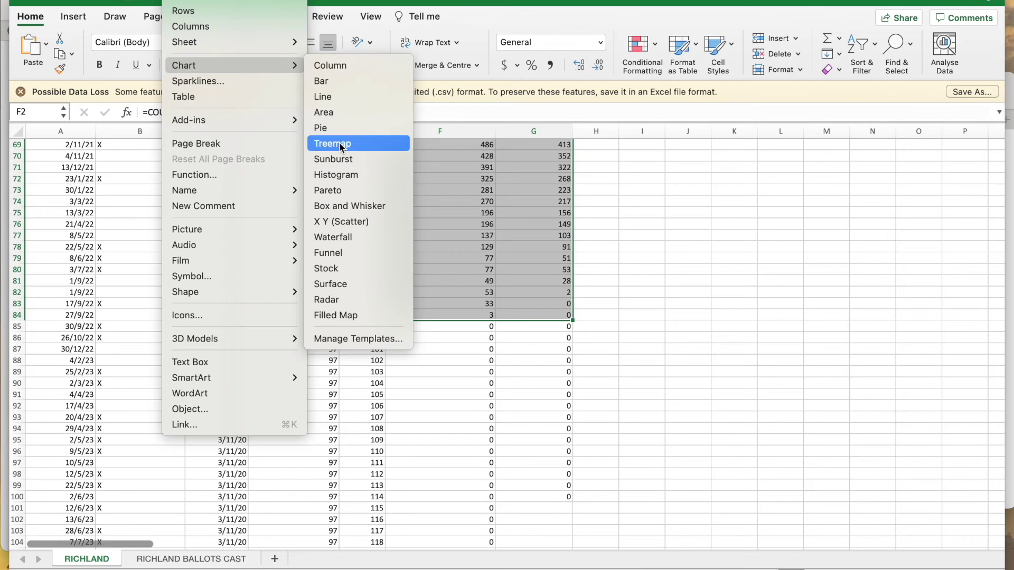
click(338, 98)
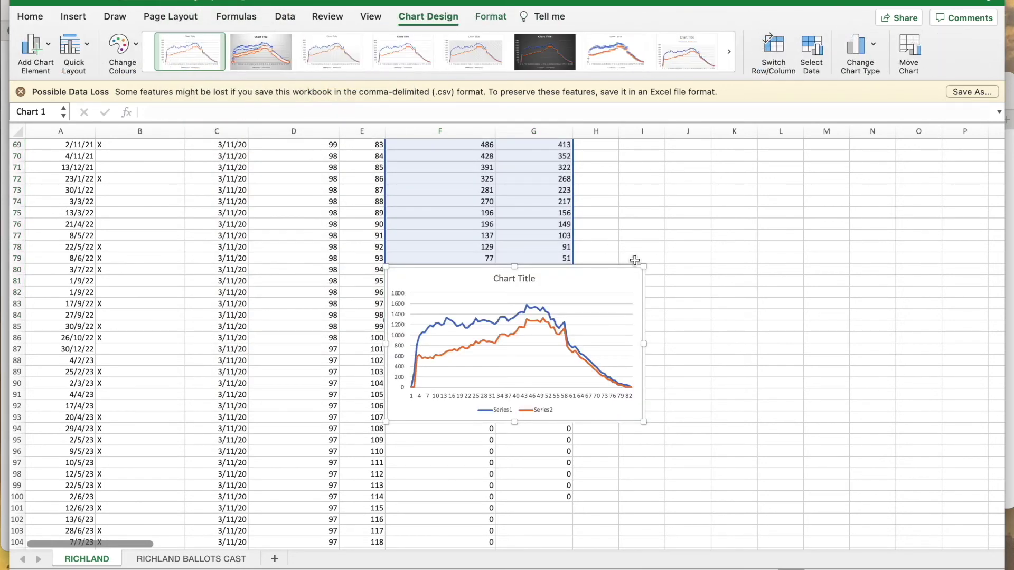
drag(642, 266, 819, 90)
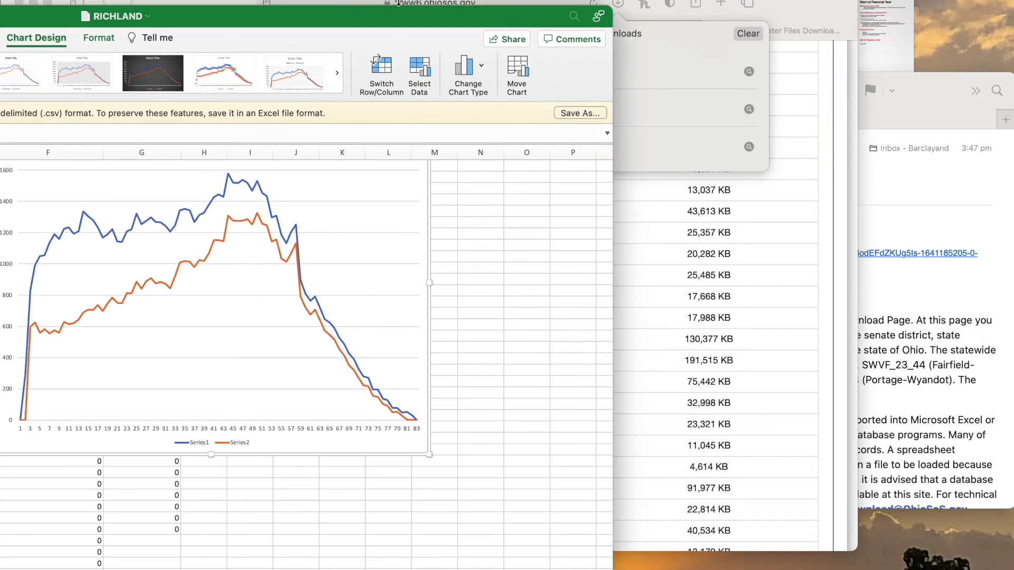
- Bring Safari forward on the Richland County, OH Rumble video and shift its window aside
click(156, 563)
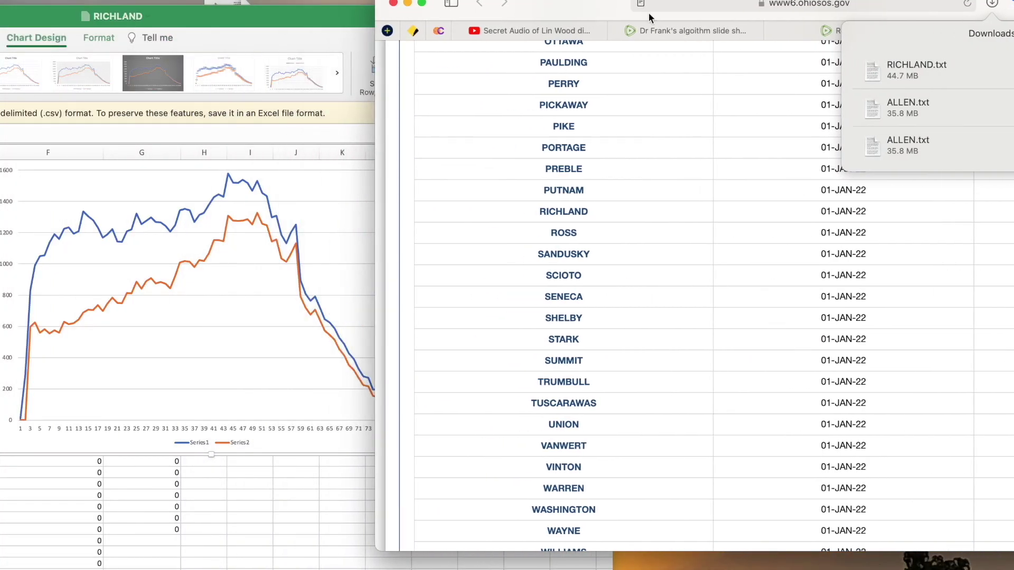
click(672, 30)
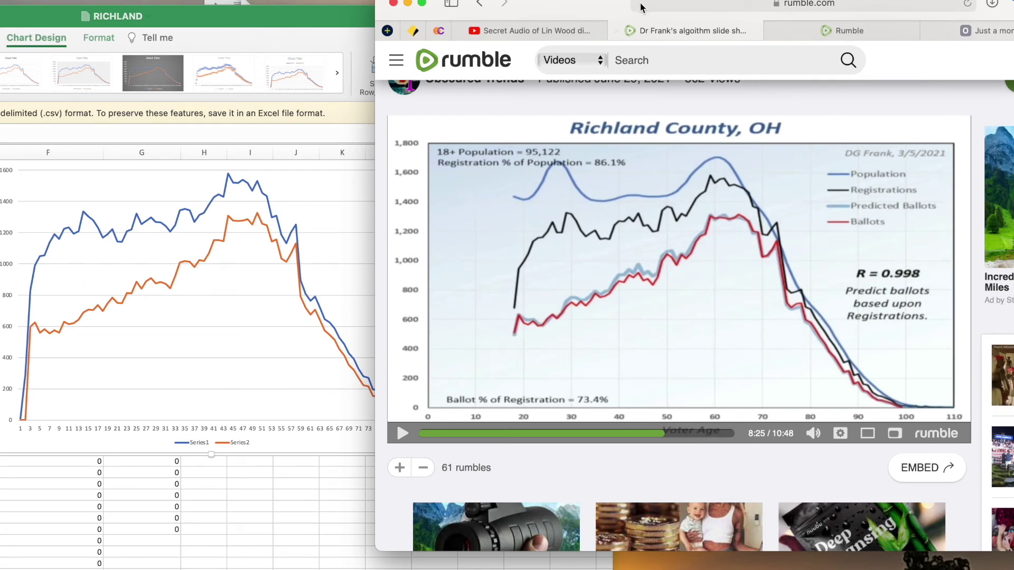
drag(602, 3, 645, 2)
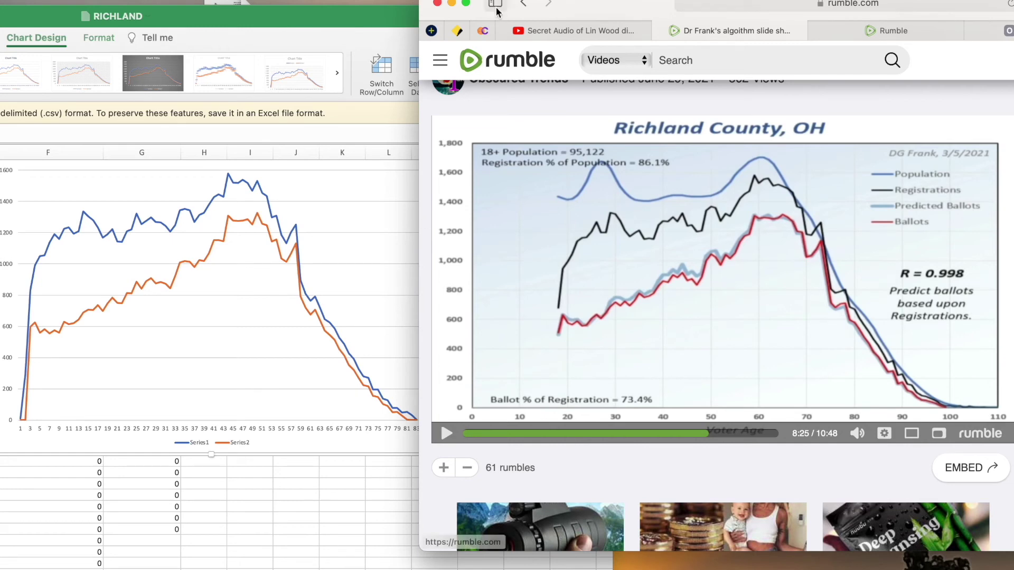
- Minimize Safari, maximize Excel, and move the line chart down and right off the data
click(456, 5)
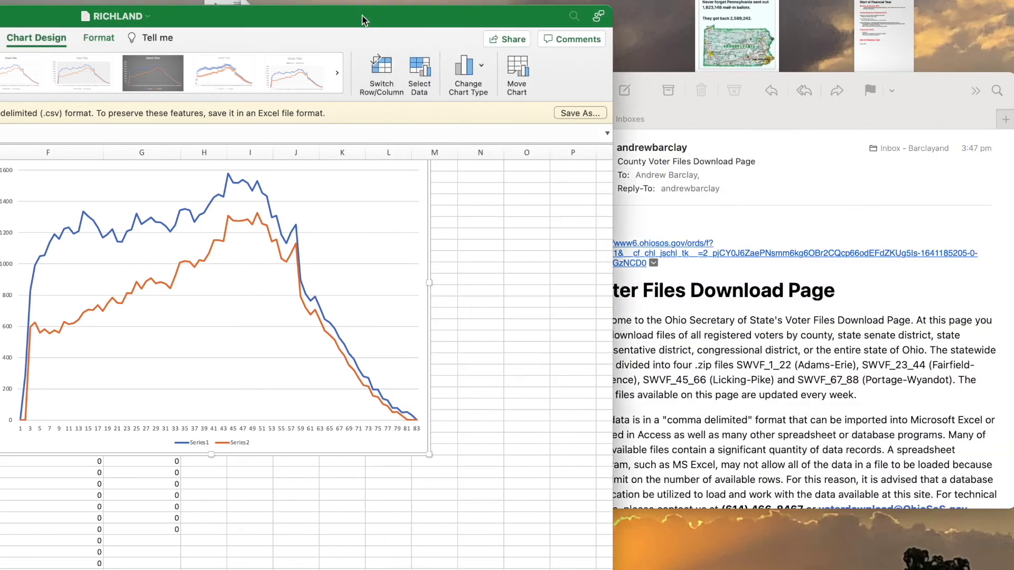
double_click(566, 13)
click(426, 236)
drag(577, 275, 586, 306)
scroll(586, 305, up, 4)
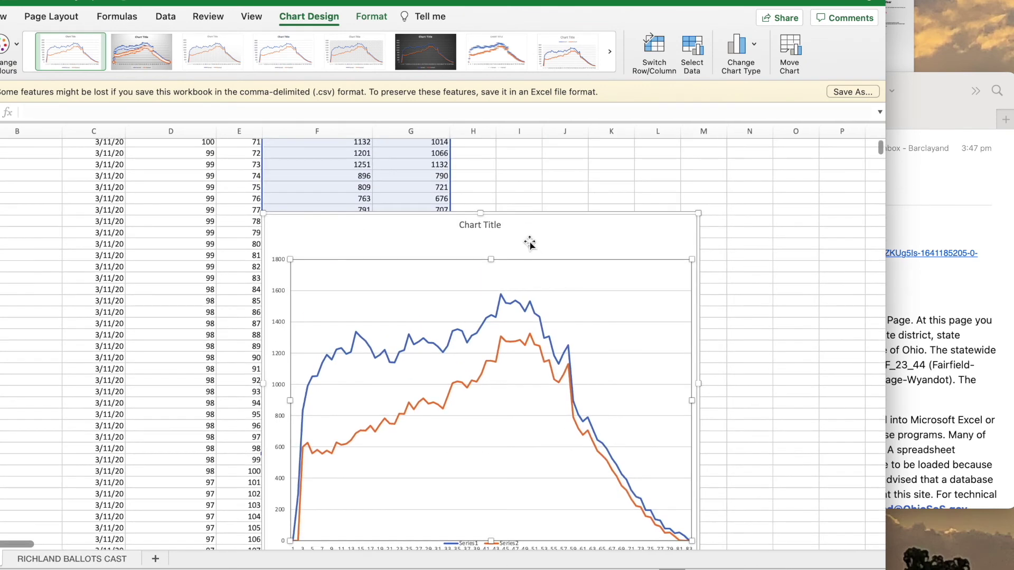
drag(283, 224, 495, 381)
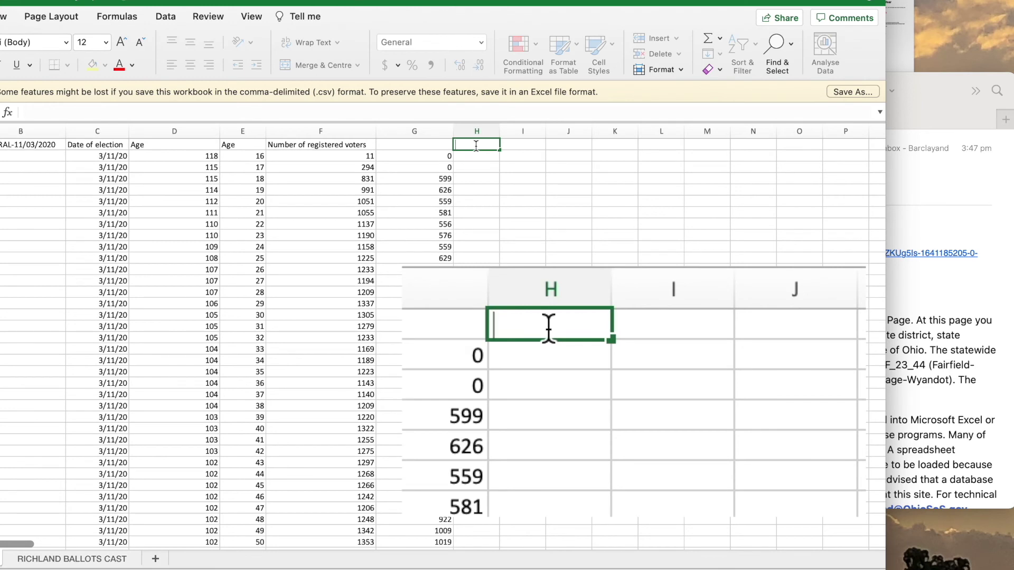
- Head column H 'Percentage Diff' and widen it to fit
text(Percentage)
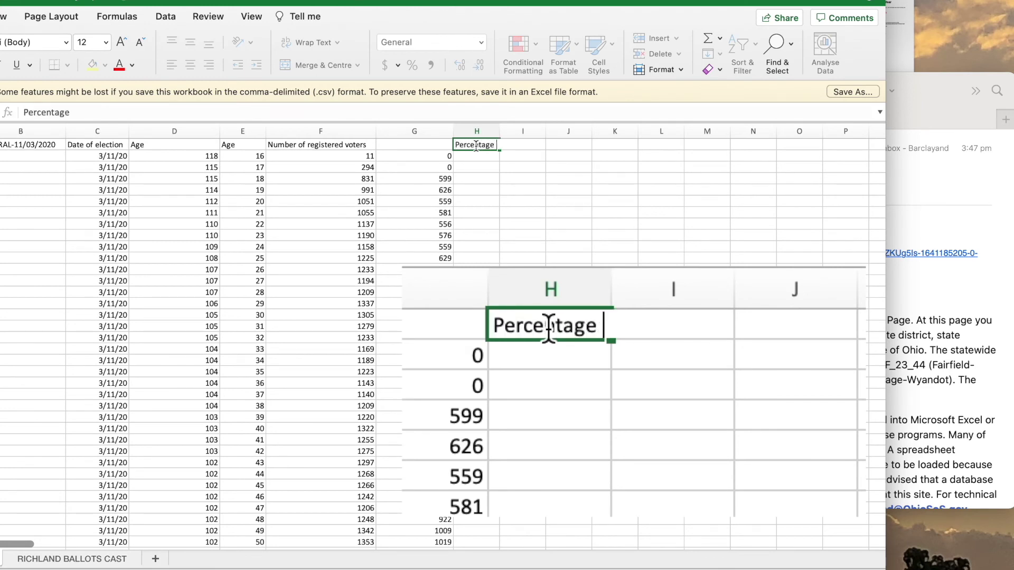
text( Dii)
key(BackSpace)
key(BackSpace)
text(iff)
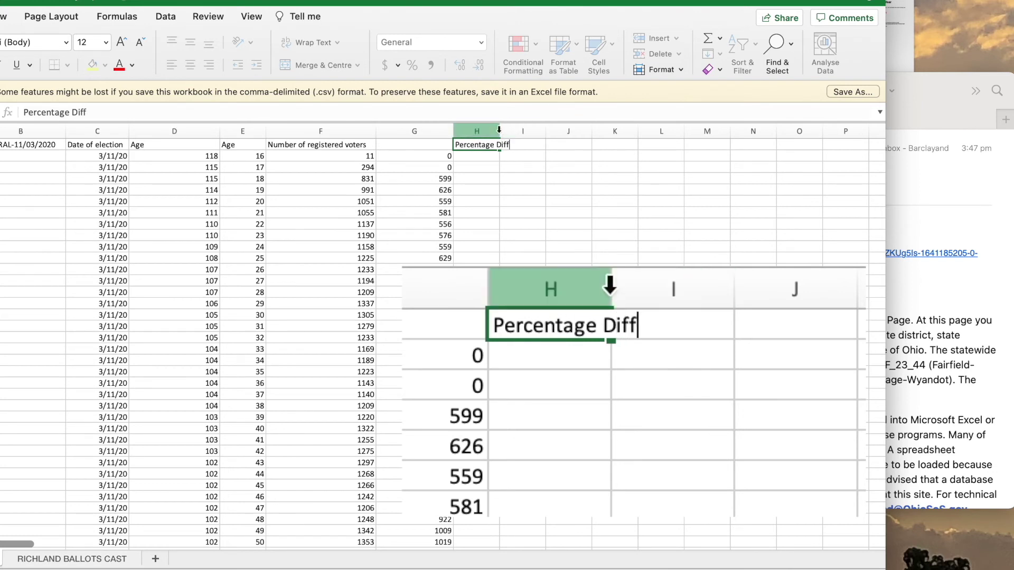
click(568, 156)
drag(500, 131, 527, 130)
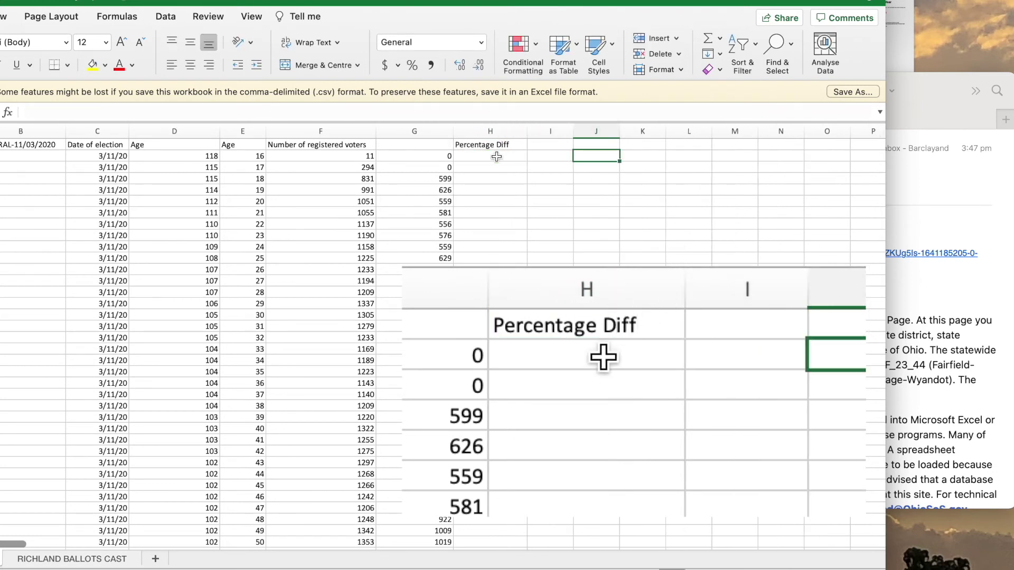
- Enter =G4/F4*100 in H4 to get ballots as a percentage of registered voters
click(477, 181)
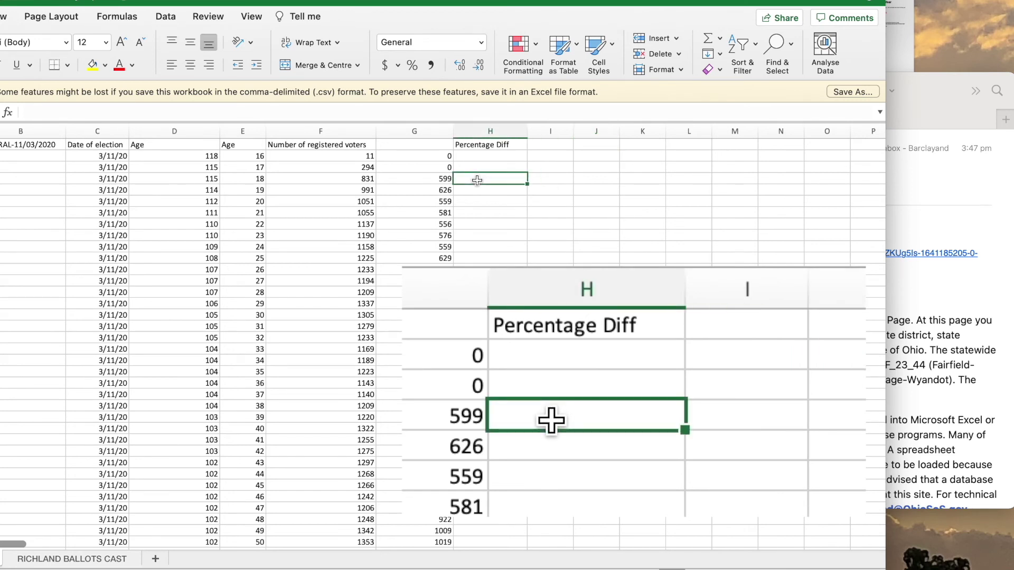
text(=)
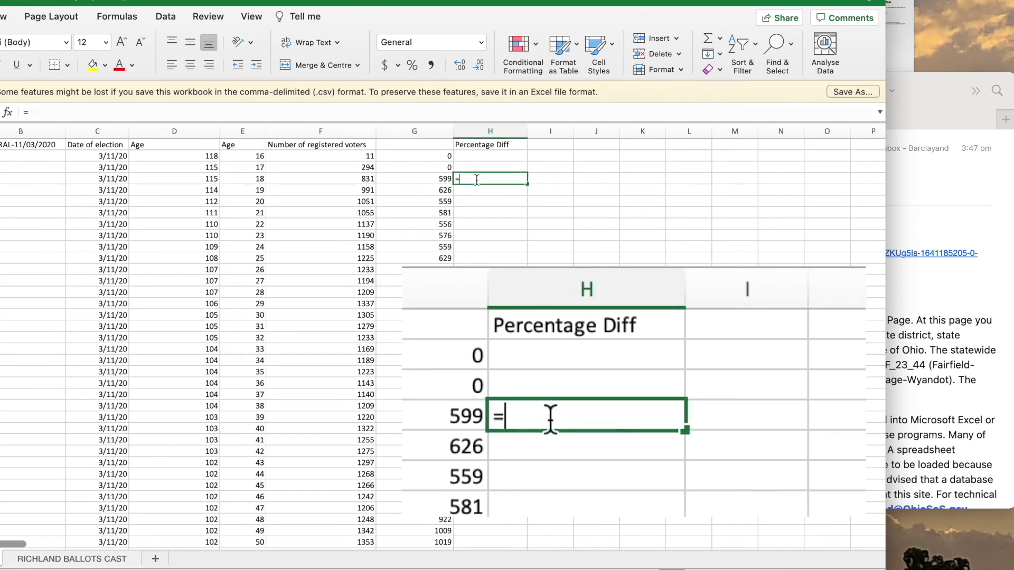
click(438, 181)
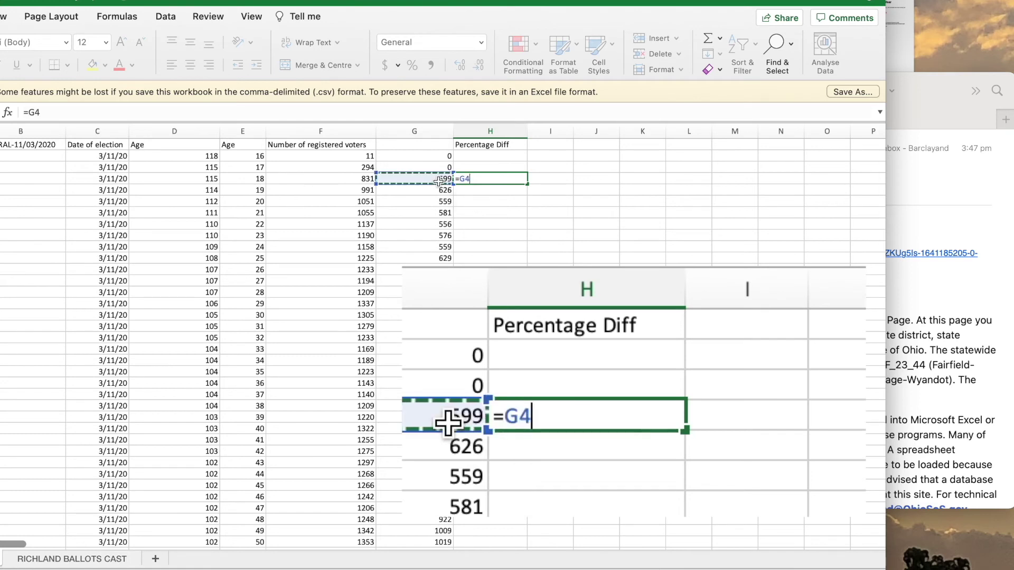
text(/)
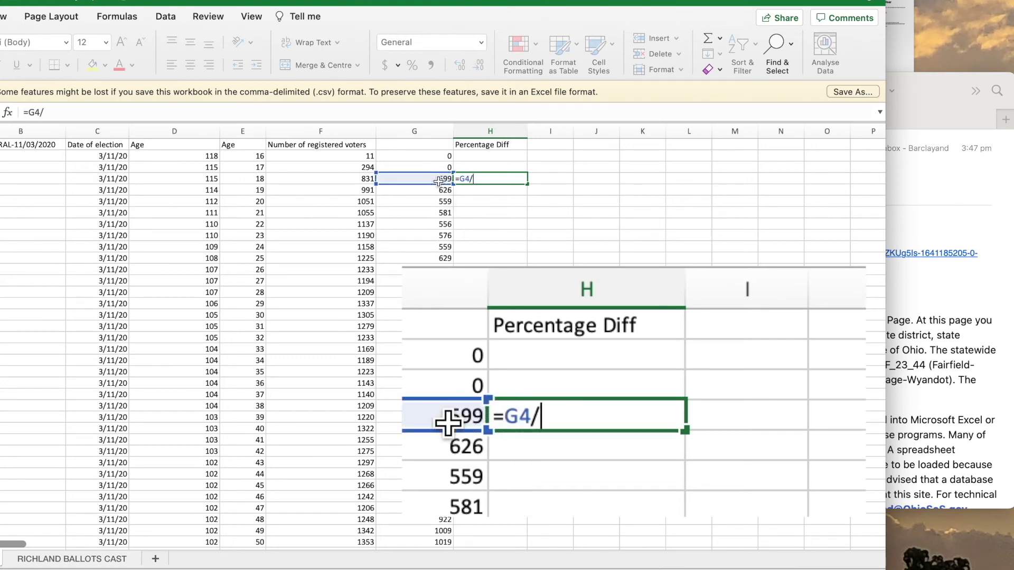
click(367, 179)
text(*100)
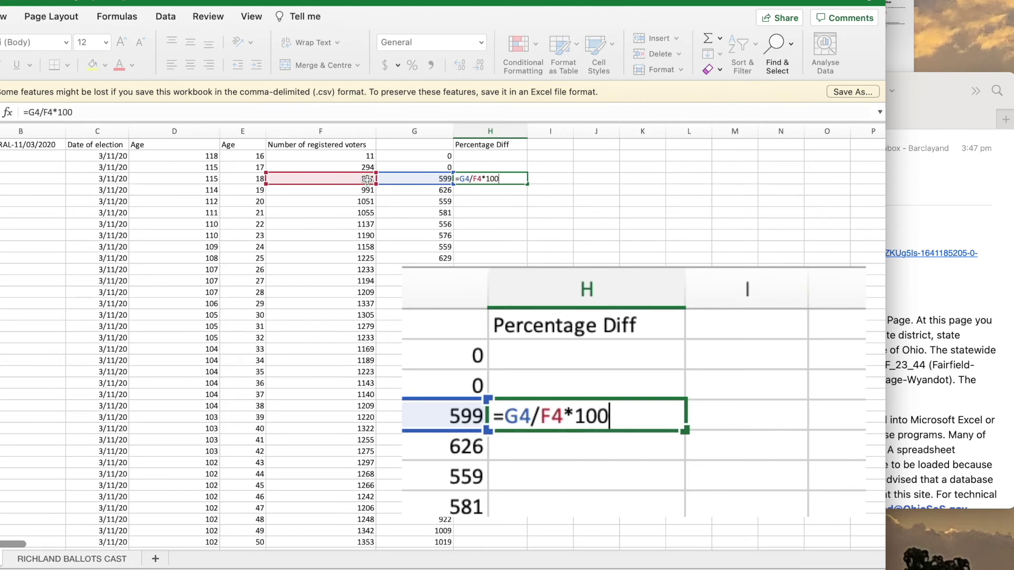
key(Return)
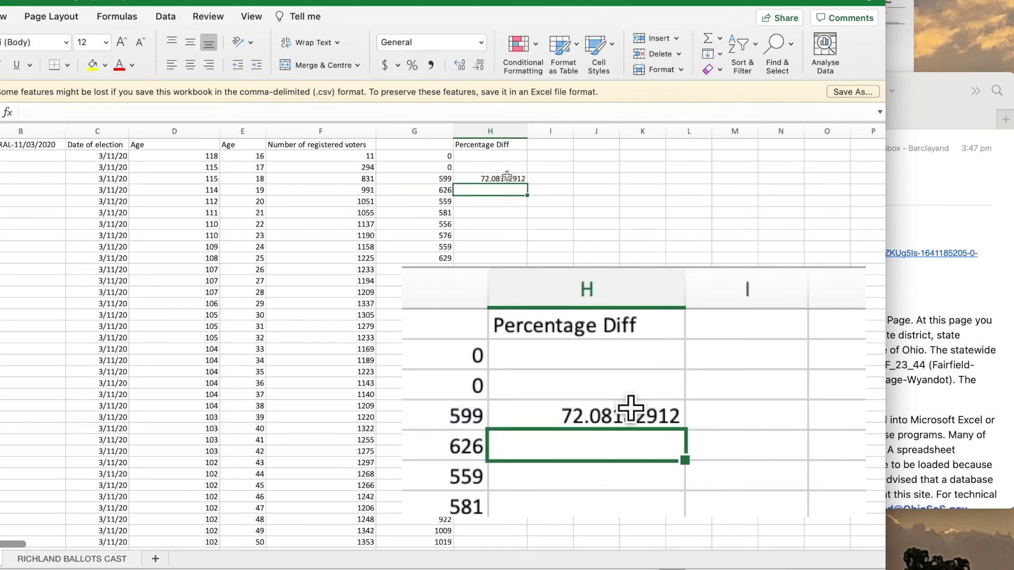
click(511, 179)
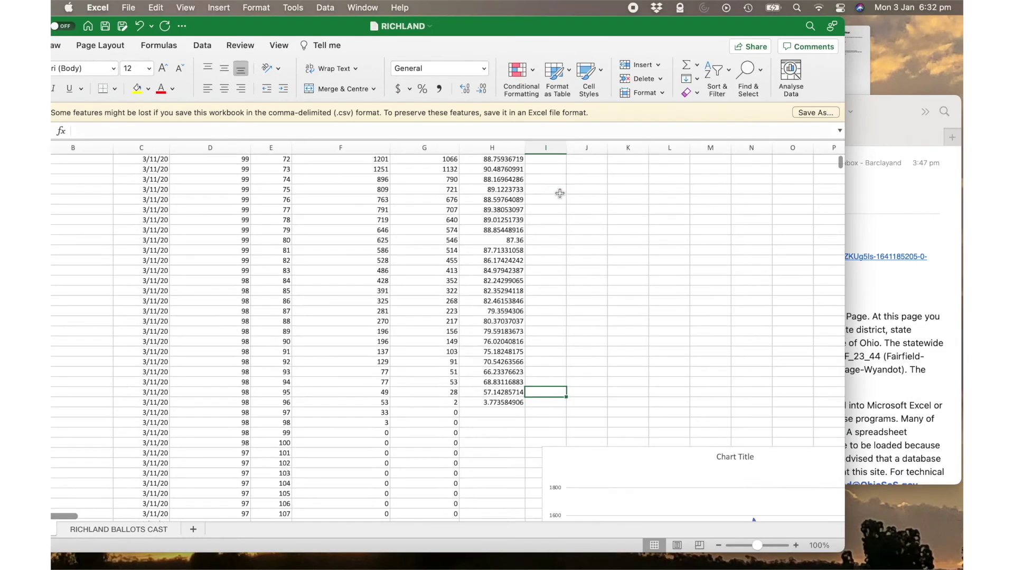
- Insert a line chart of the column H Percentage Diff values and drag it larger
scroll(560, 193, up, 15)
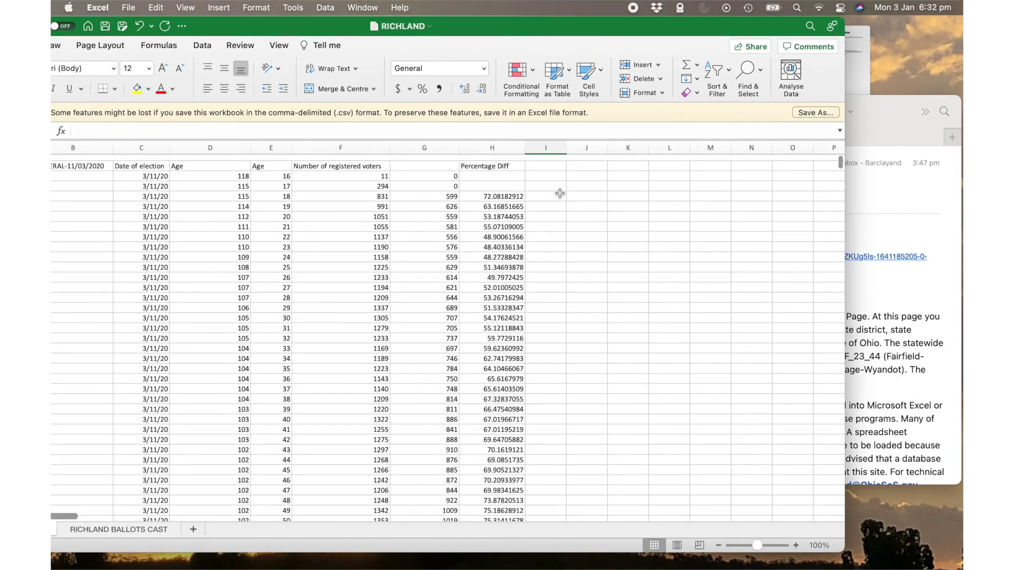
drag(491, 190, 502, 417)
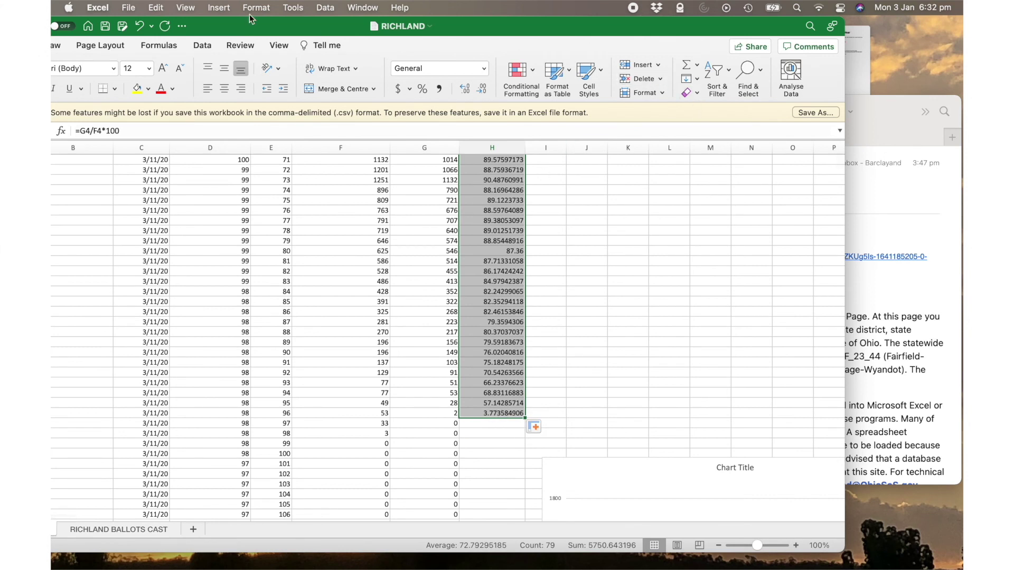
click(219, 8)
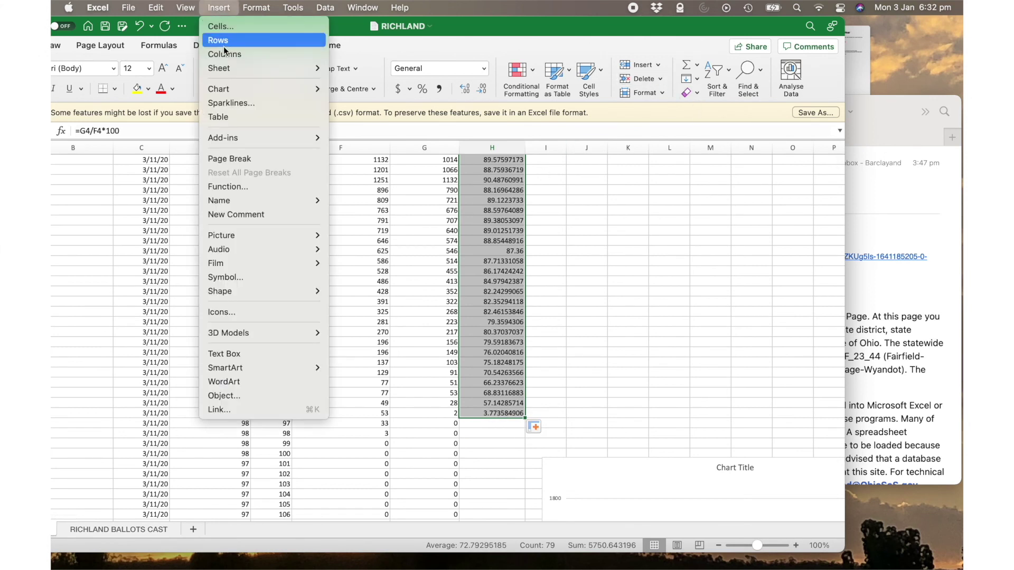
mouse_move(227, 90)
click(348, 117)
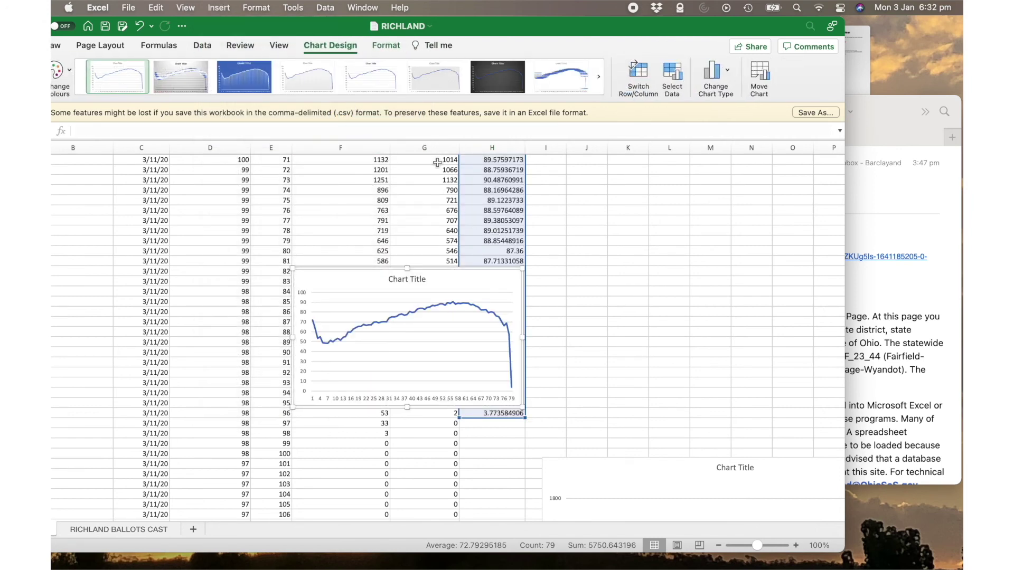
drag(523, 268, 657, 167)
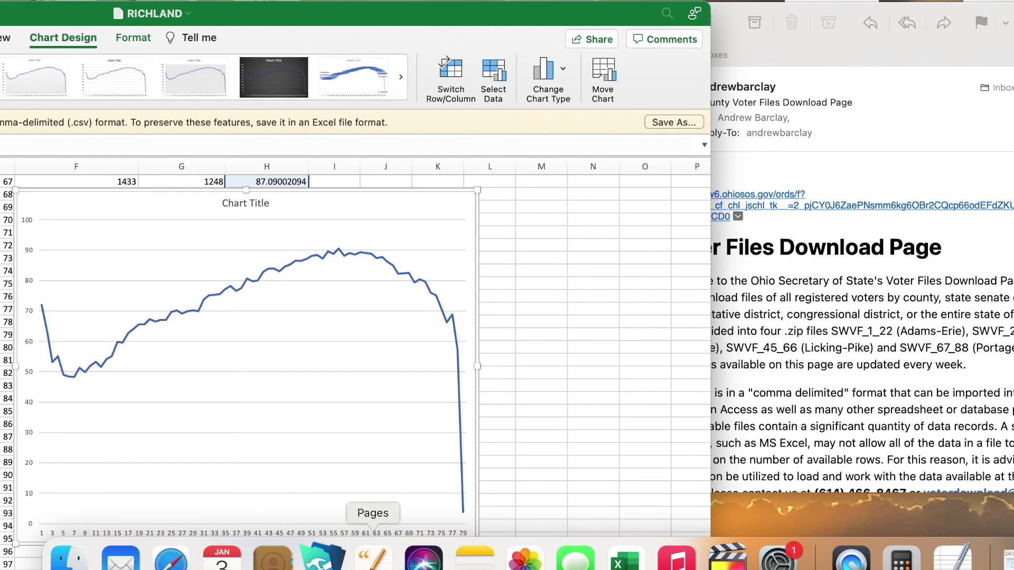
- Bring the Rumble video forward and scrub it back to 7:45, the OH Registration Key chart
click(171, 560)
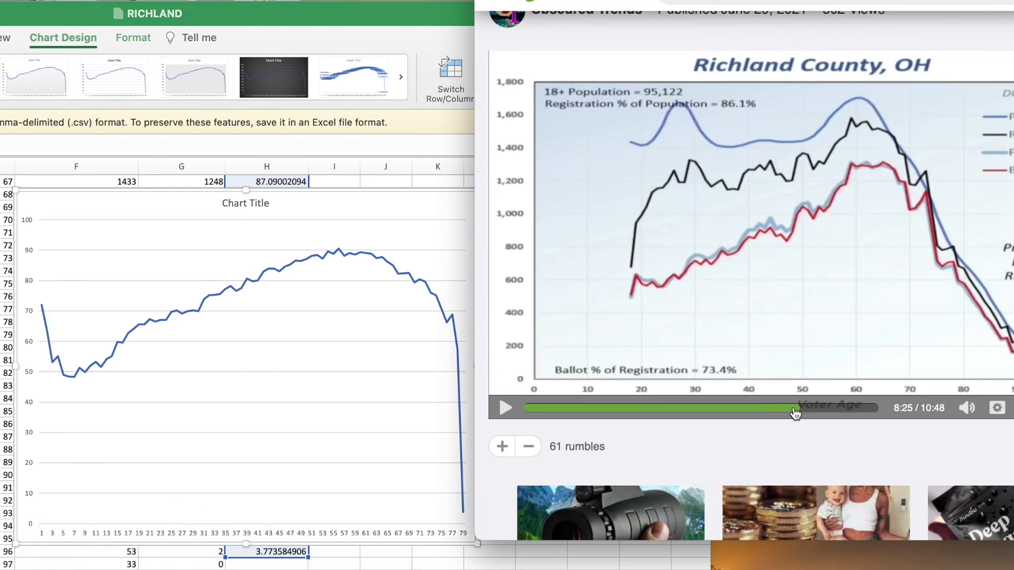
drag(798, 408, 779, 408)
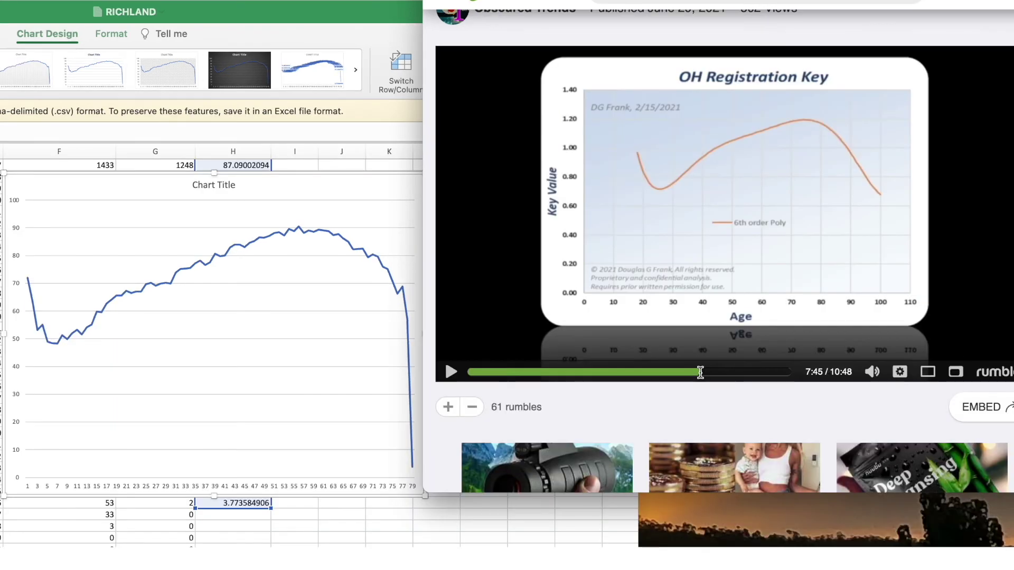